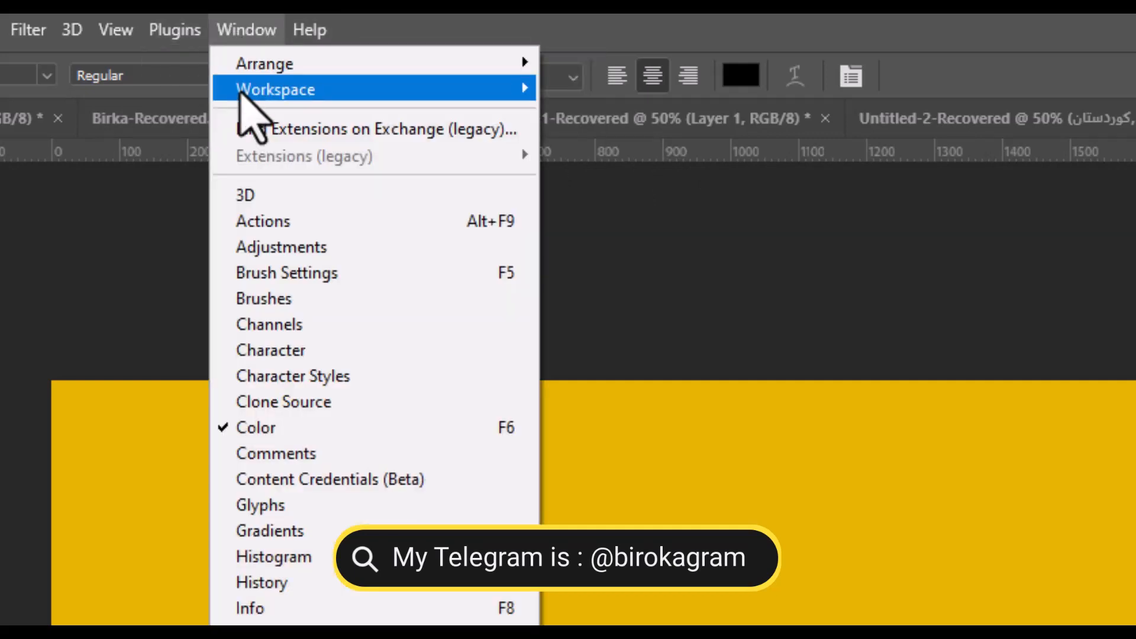
Step: Display the Character settings and start a point text layer near the middle of the yellow canvas
click(317, 352)
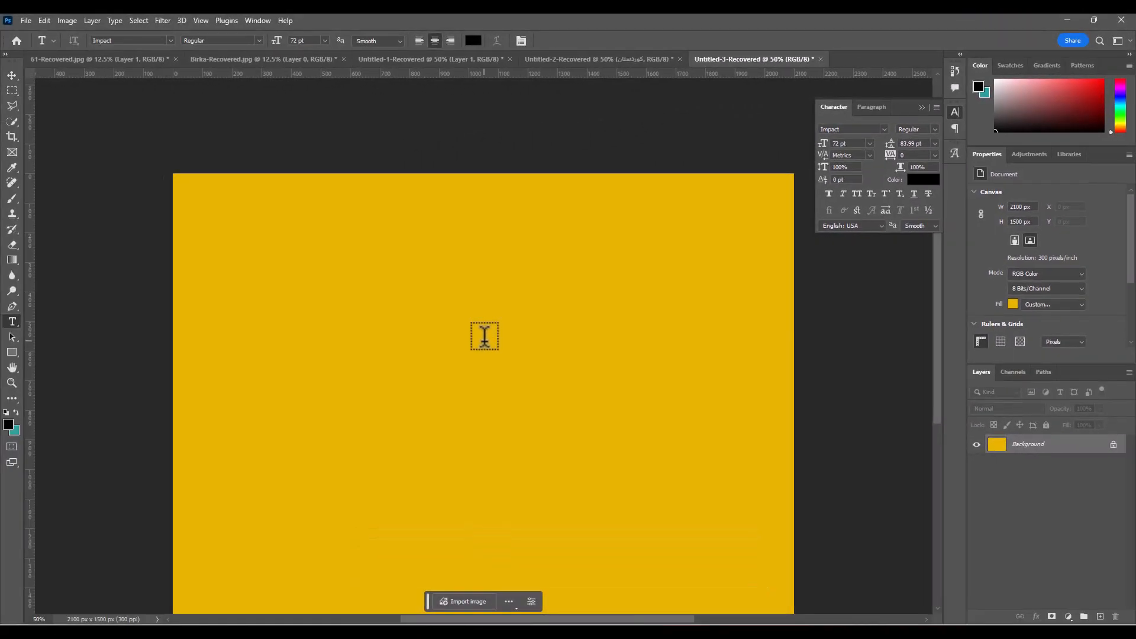
click(542, 359)
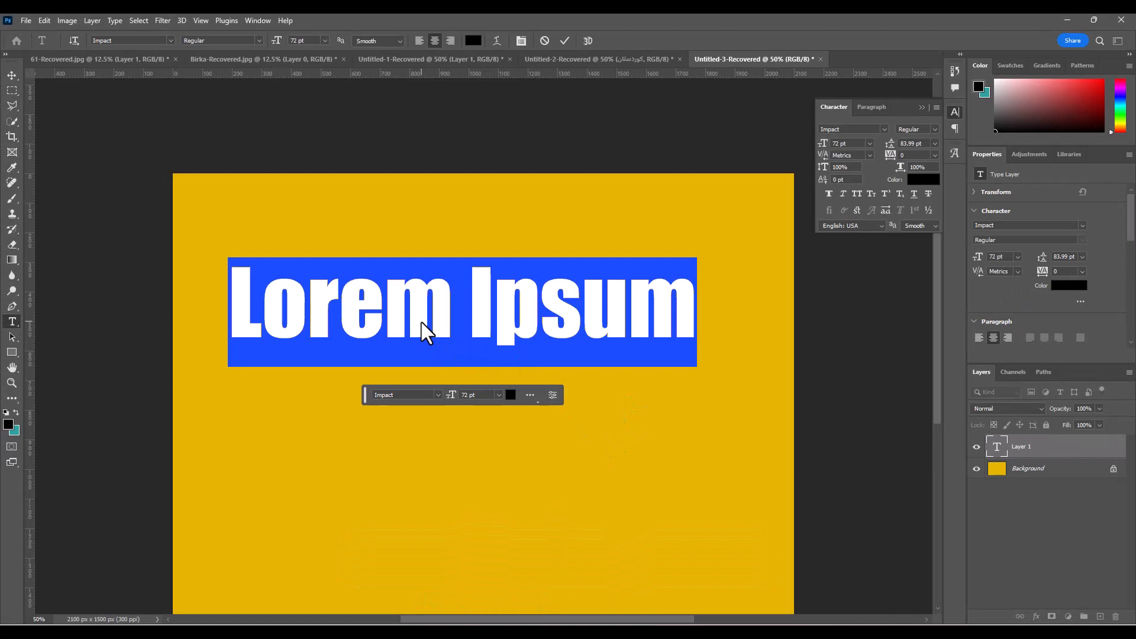
text(K)
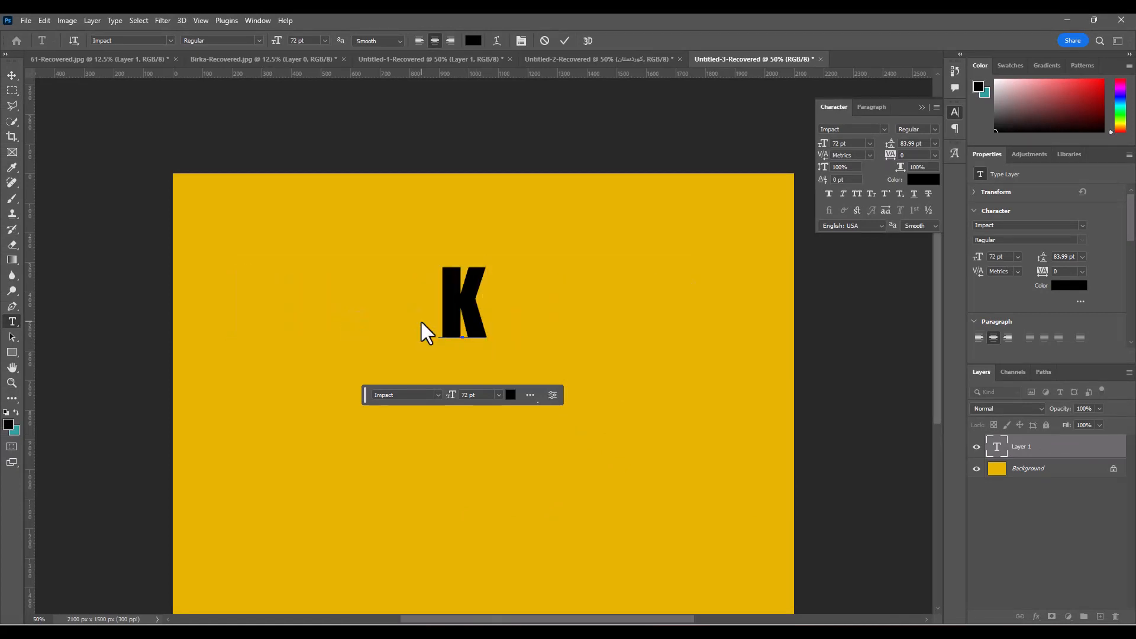
text(ur)
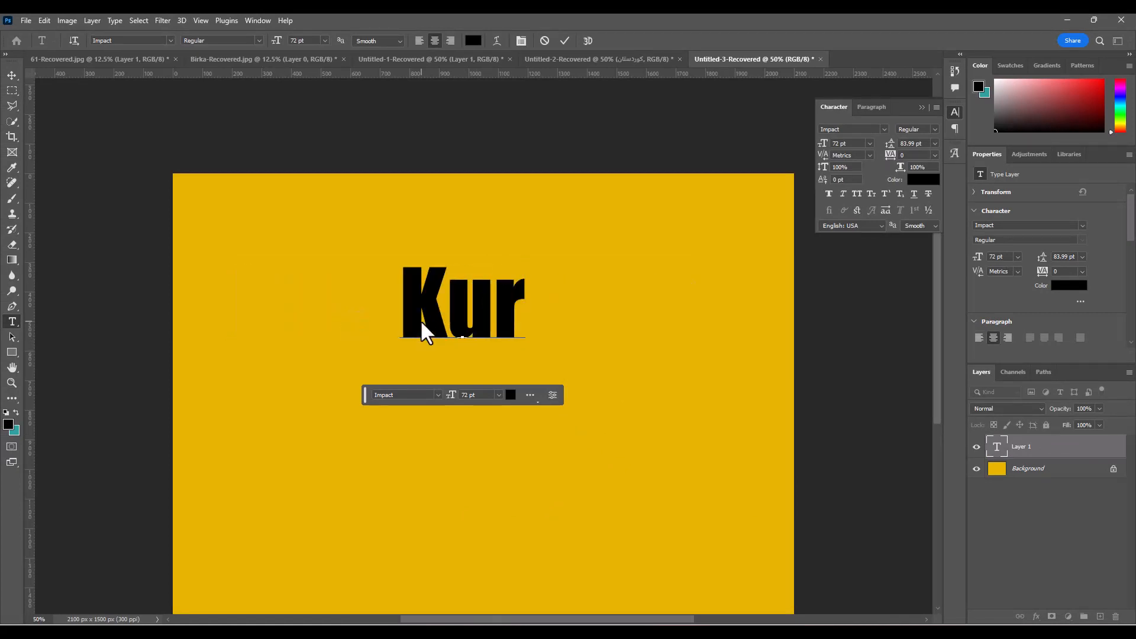
key(BackSpace)
key(BackSpace)
key(BackSpace)
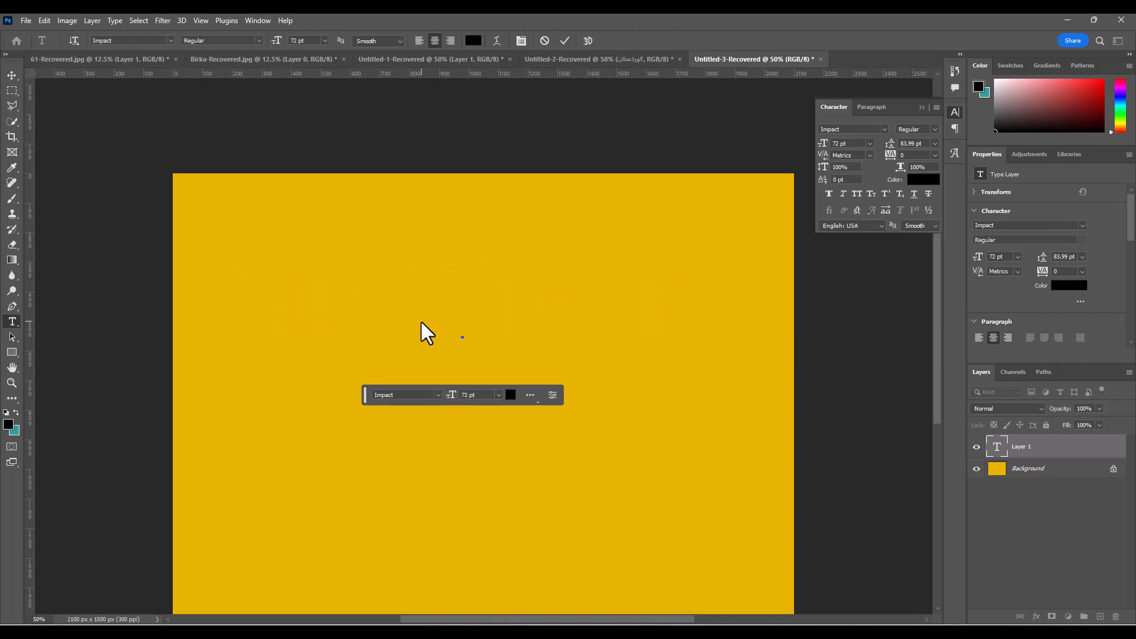
Step: Enter the text "Biroka.com" on the first line and "for toutorial" on the second line
text(Bi)
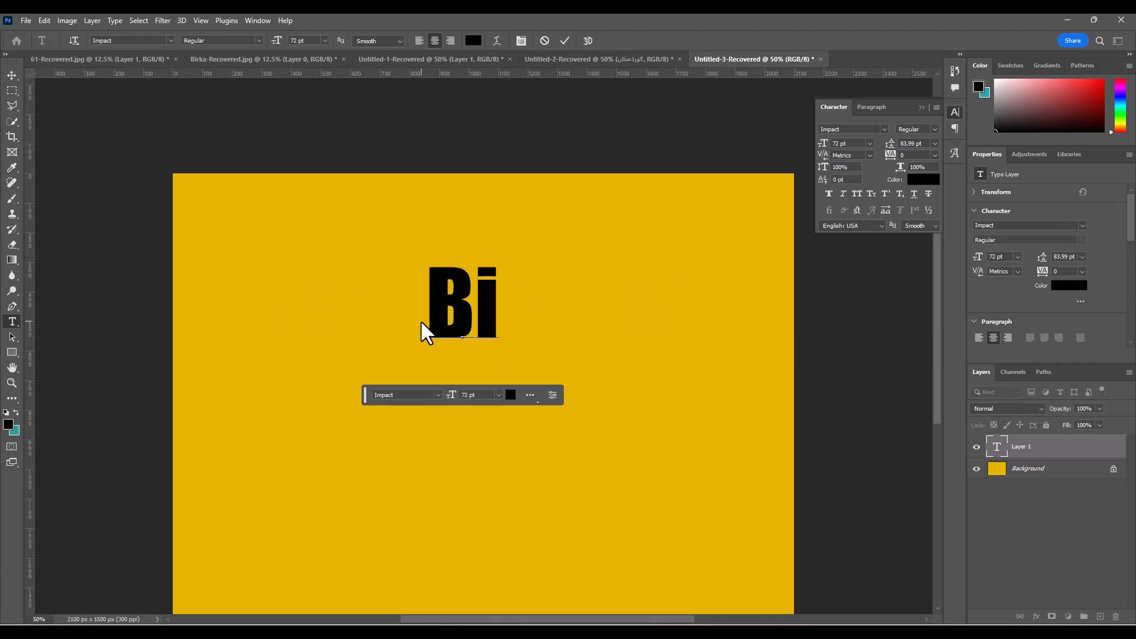
text(roka)
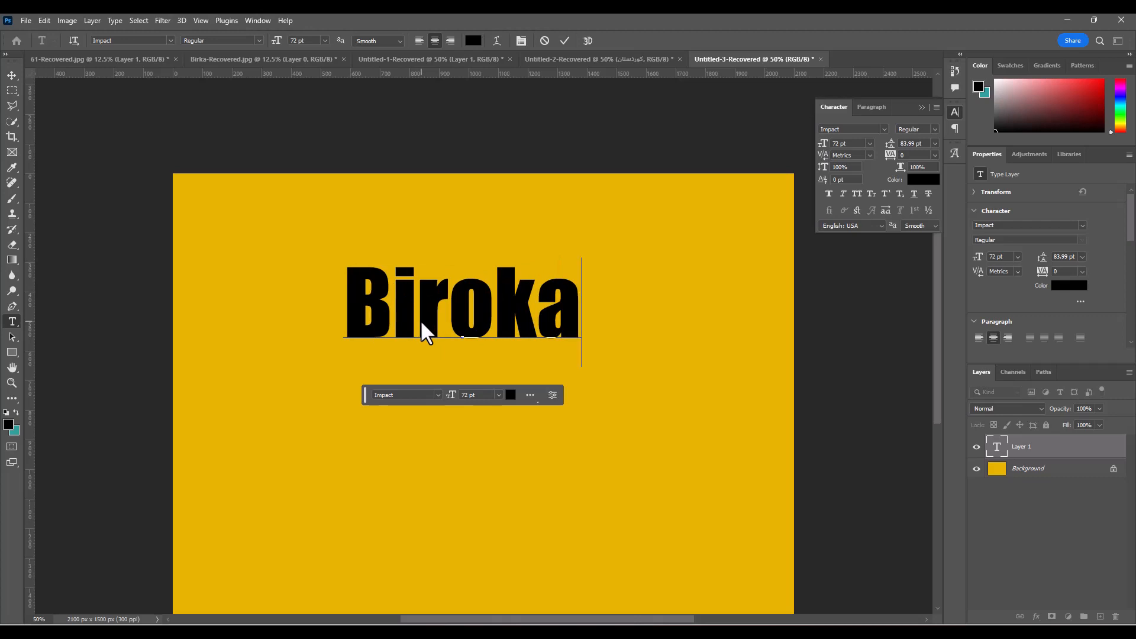
text(.co)
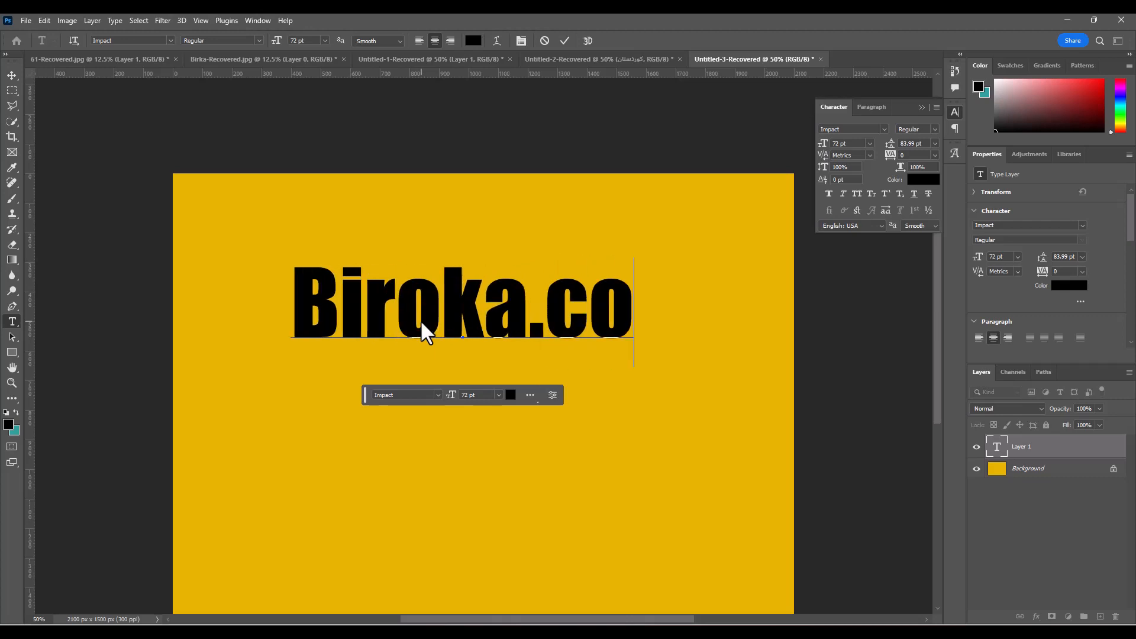
text(m)
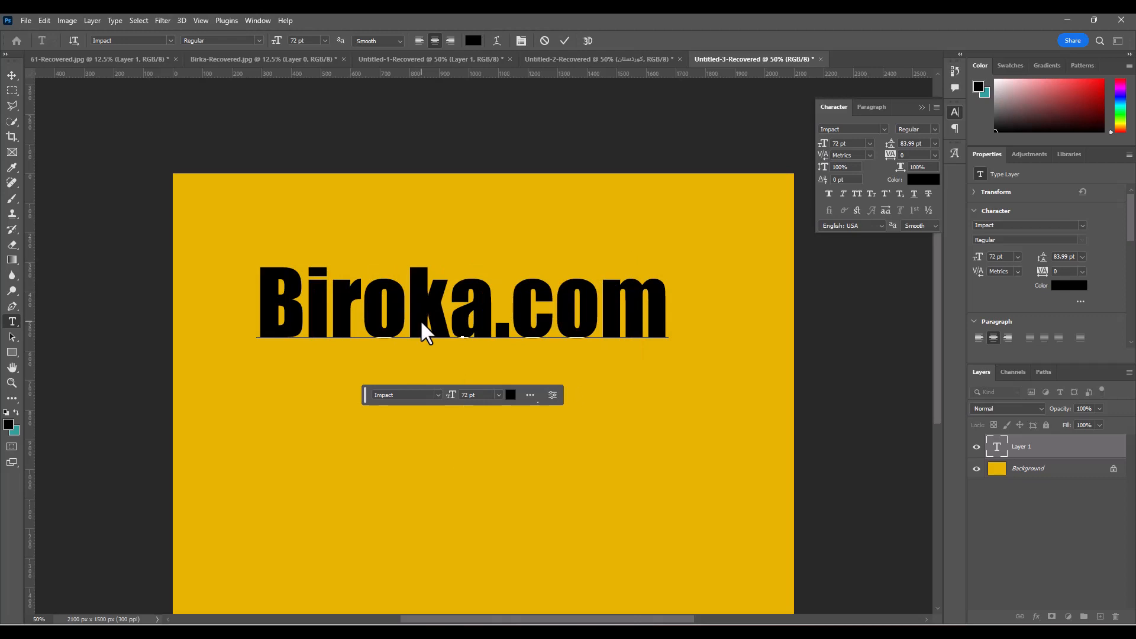
key(Return)
text(for)
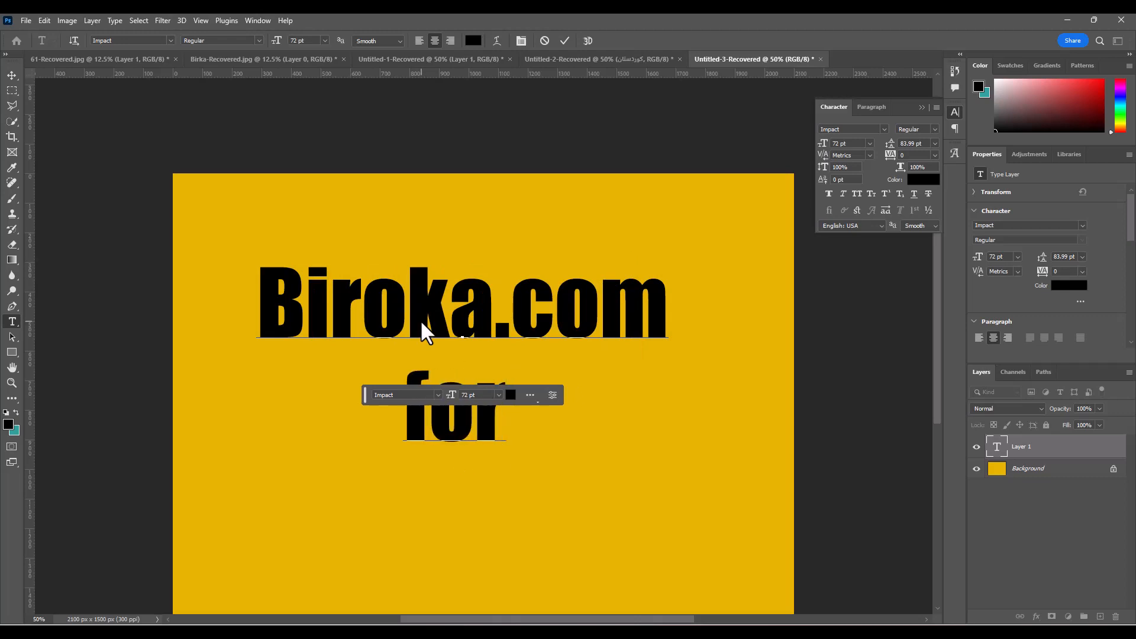
text( t)
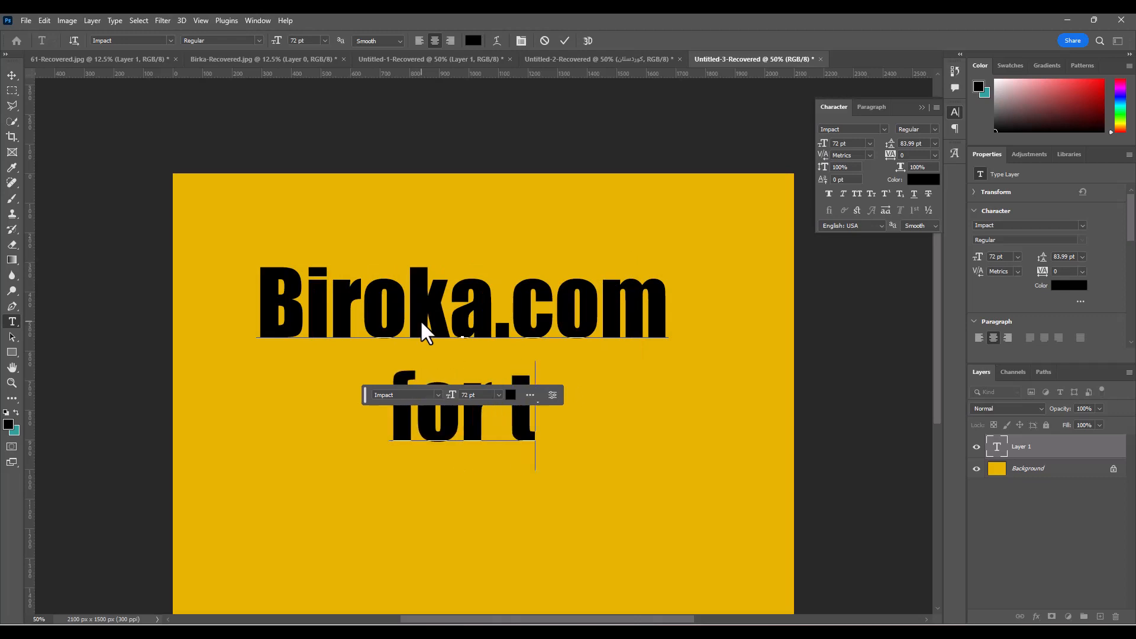
text(outot)
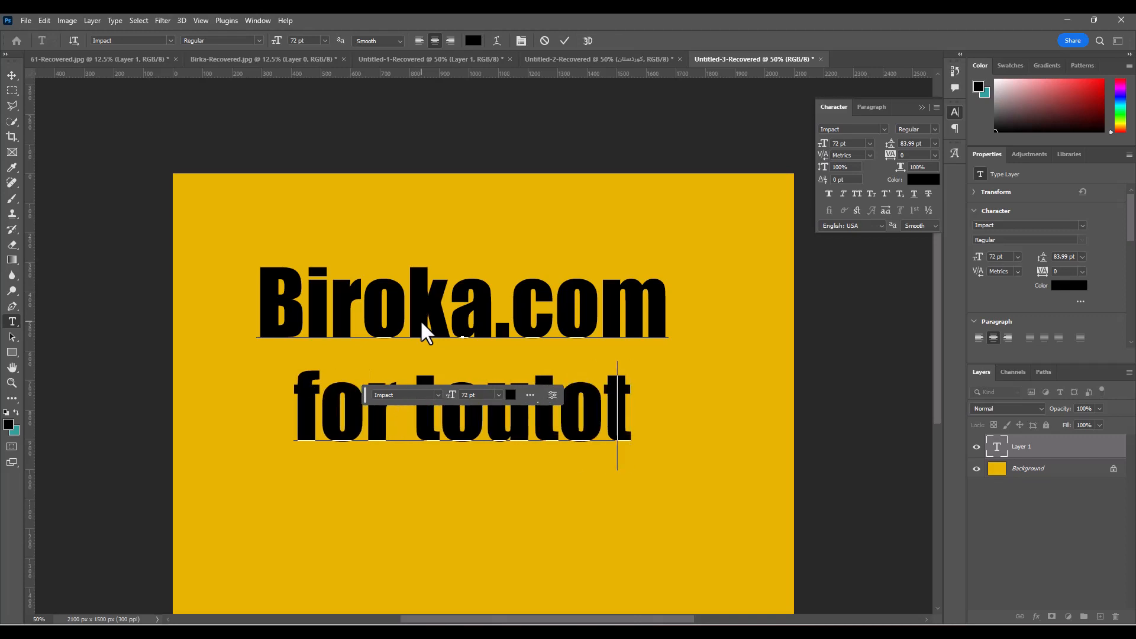
key(BackSpace)
text(rial)
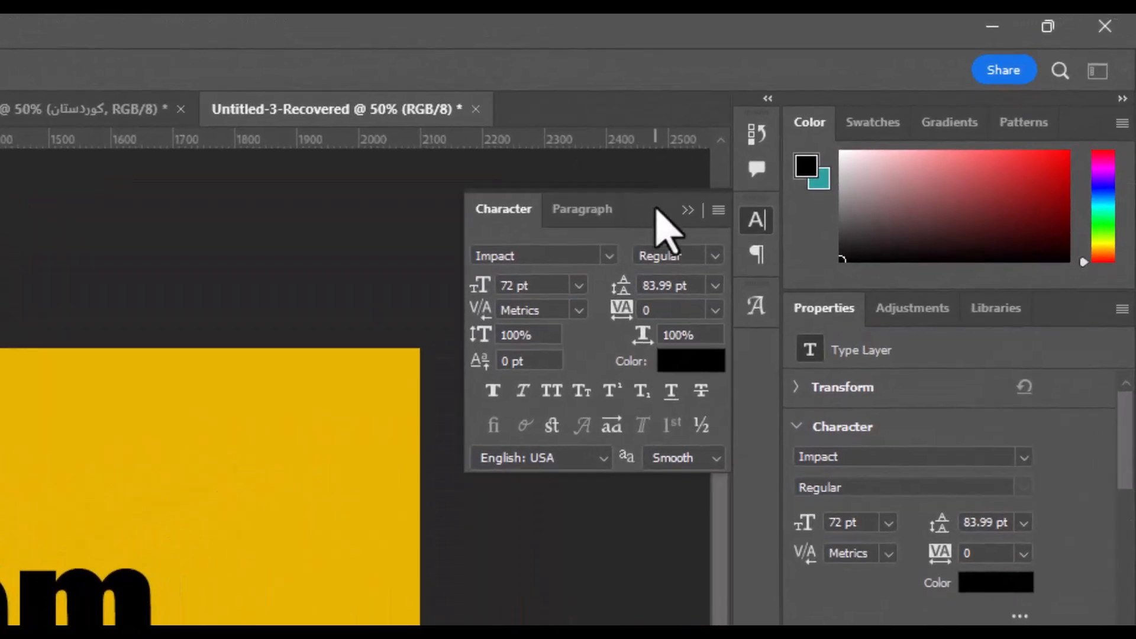
Step: Detach the Character settings from the dock so they float, and try the Noto Color Emoji SVG font
drag(907, 106, 899, 99)
drag(644, 198, 645, 198)
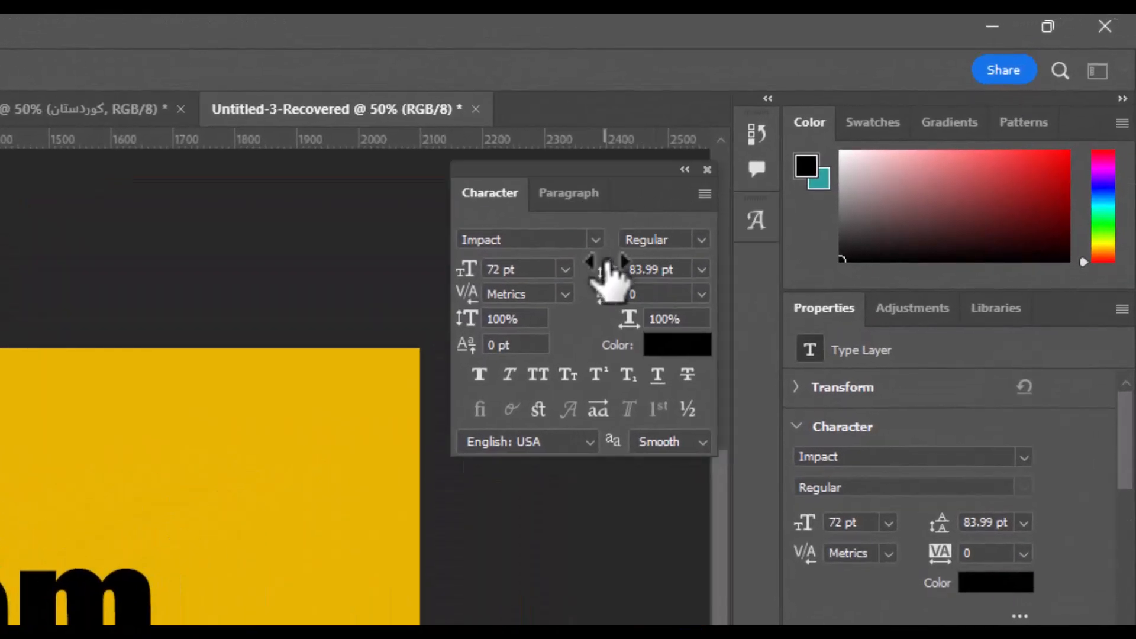
click(595, 239)
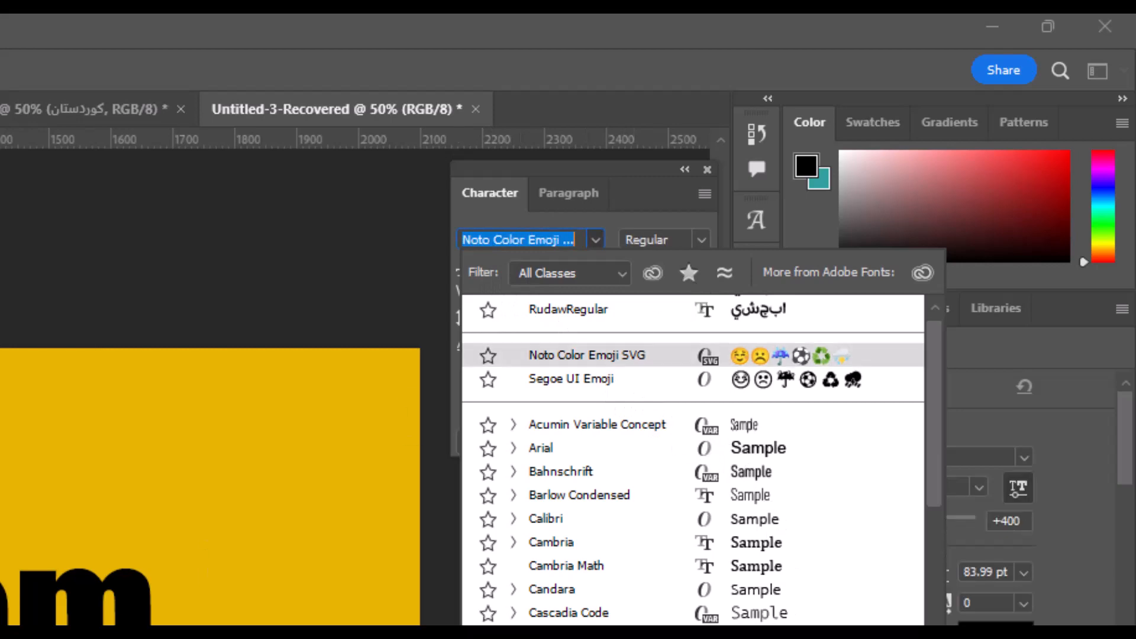
key(Return)
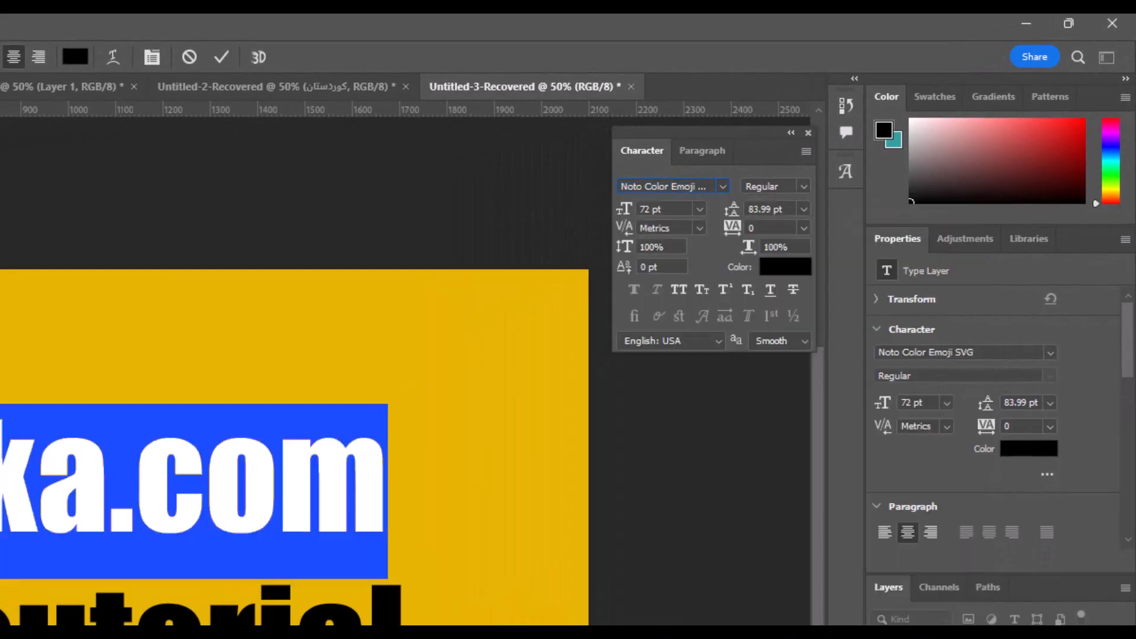
Step: Select both lines of the text, from "Biroka.com" through "for toutorial"
double_click(118, 606)
double_click(78, 434)
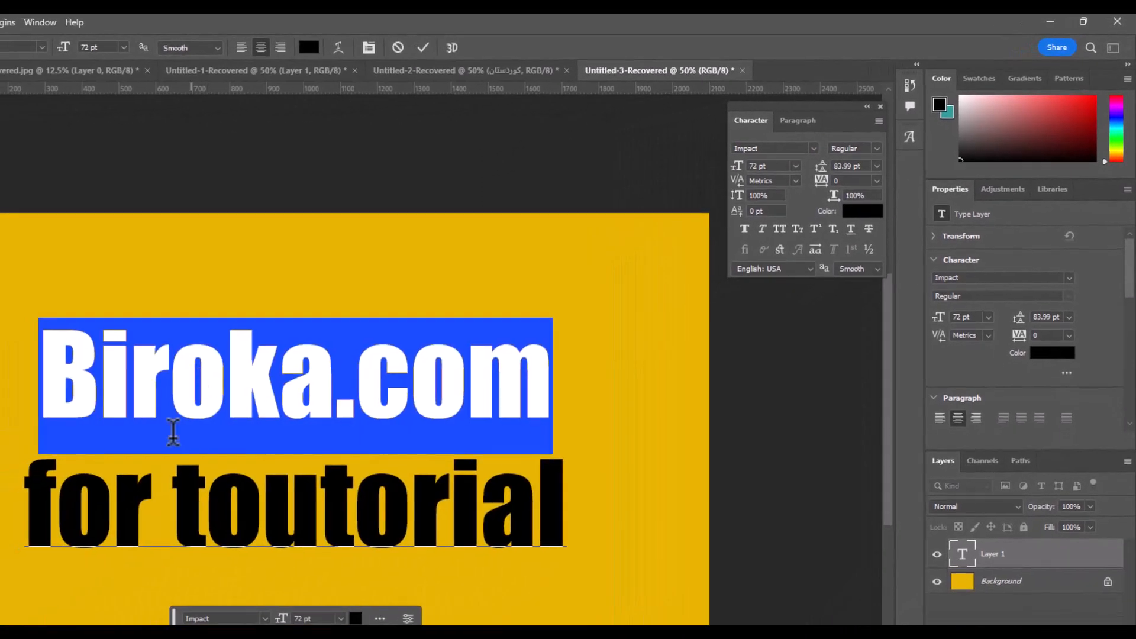
click(181, 515)
double_click(181, 514)
double_click(76, 368)
double_click(76, 368)
click(38, 361)
drag(39, 361, 613, 540)
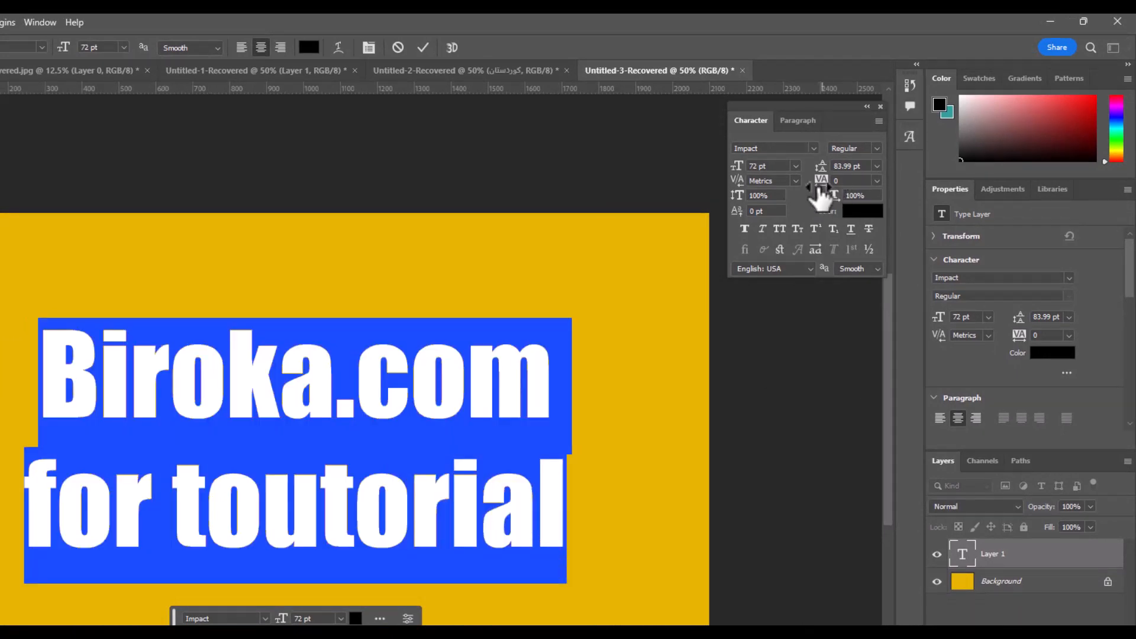
Step: Preview fonts on the selected text, filtering the available fonts by Slab Serif, by Sans Serif and back to All Classes
click(814, 148)
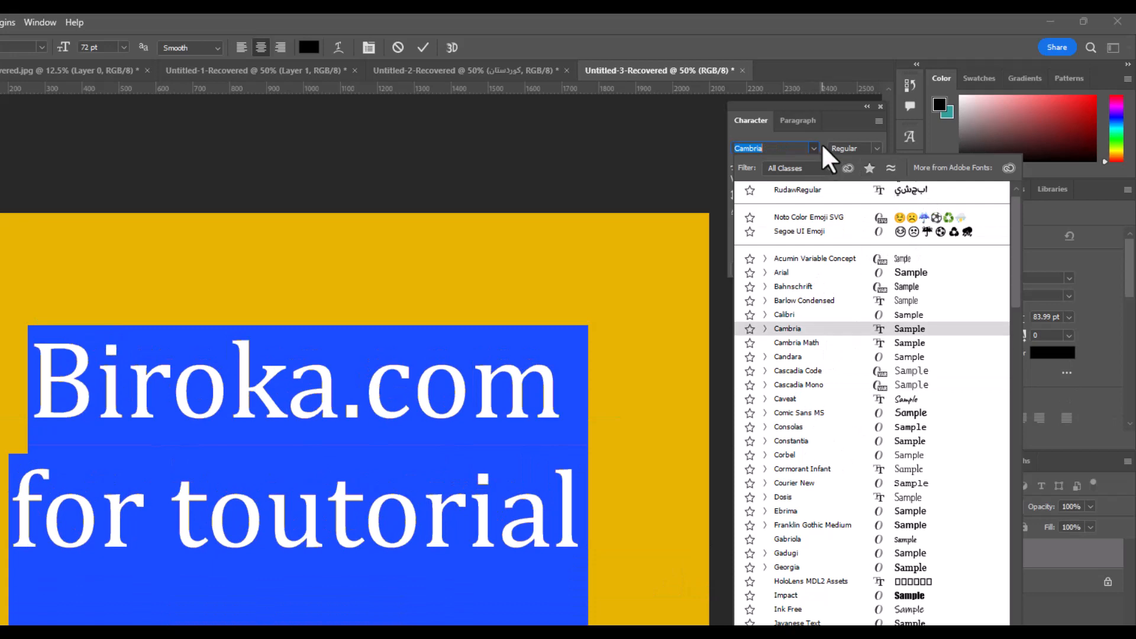
click(1084, 254)
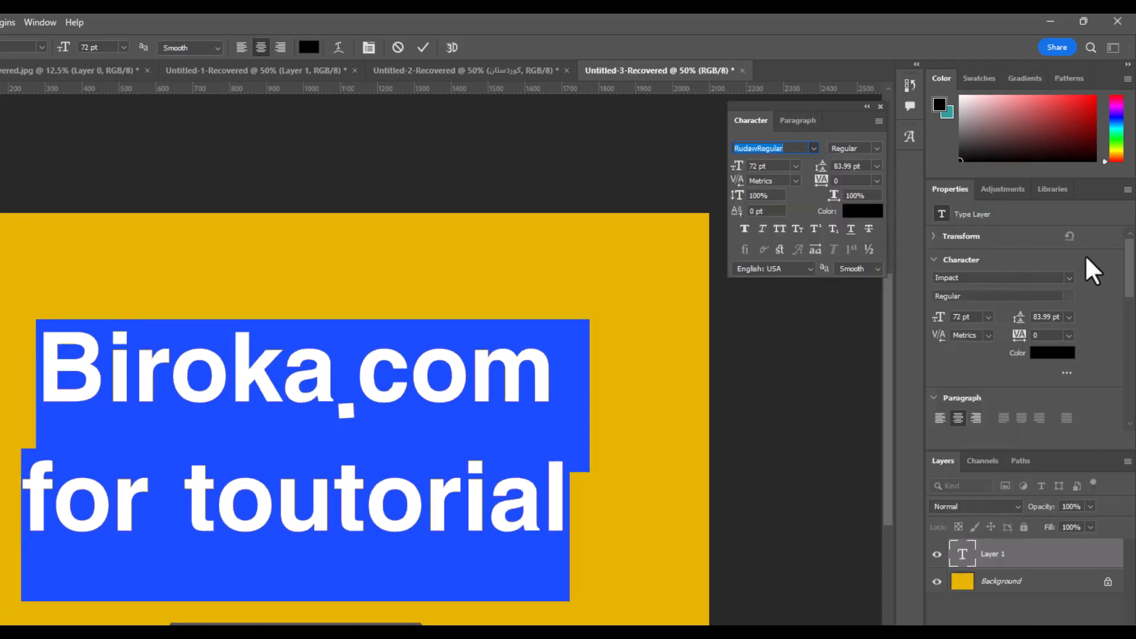
click(813, 148)
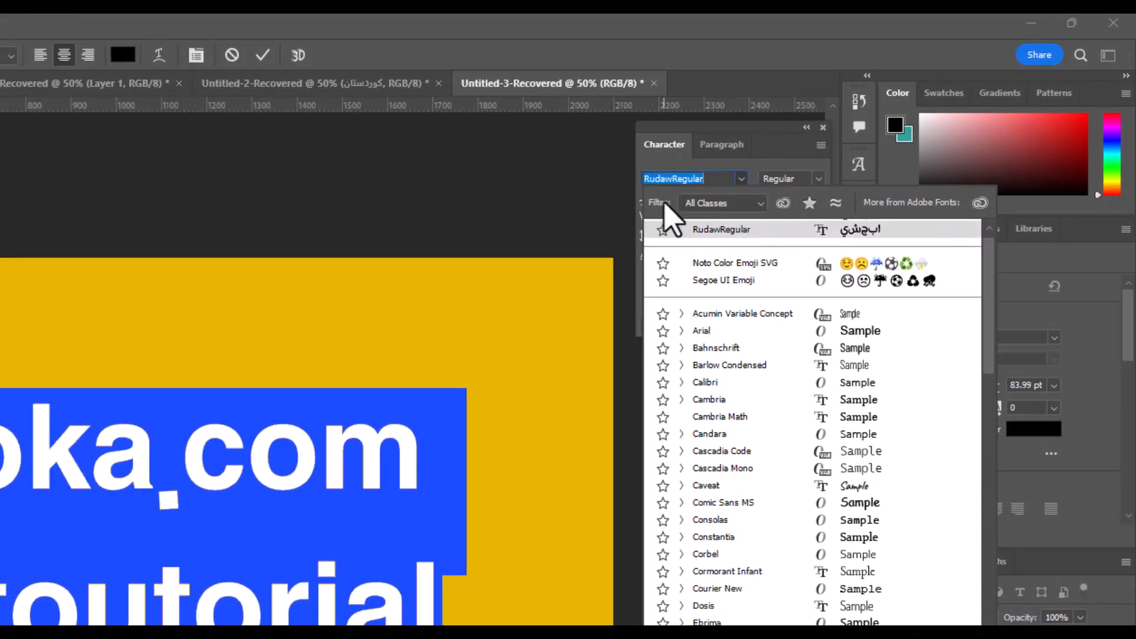
click(760, 204)
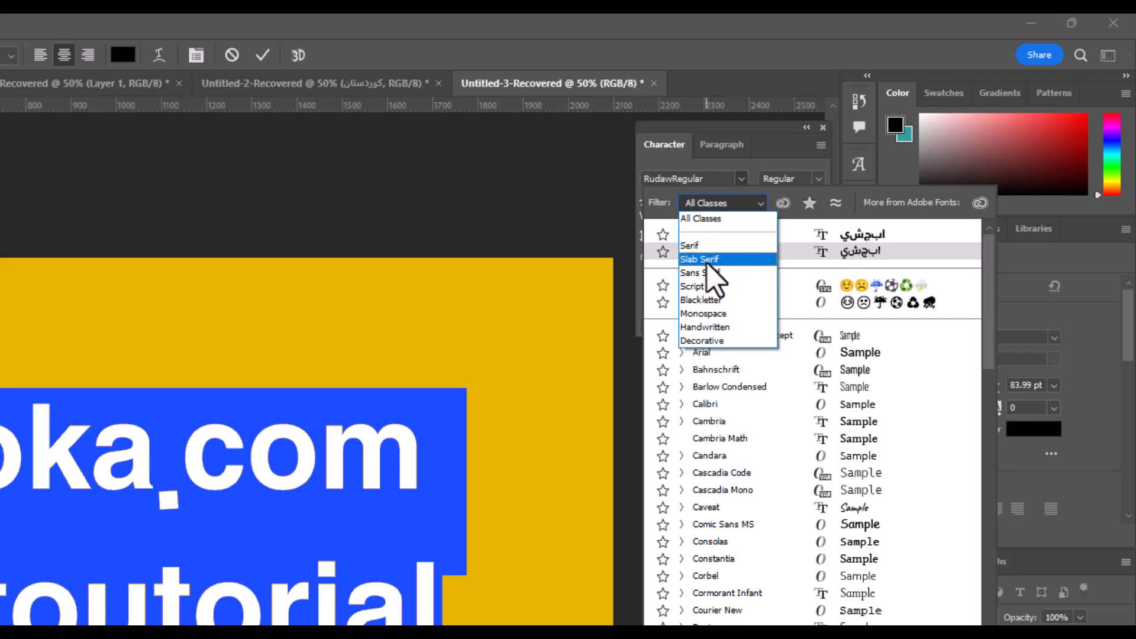
click(718, 261)
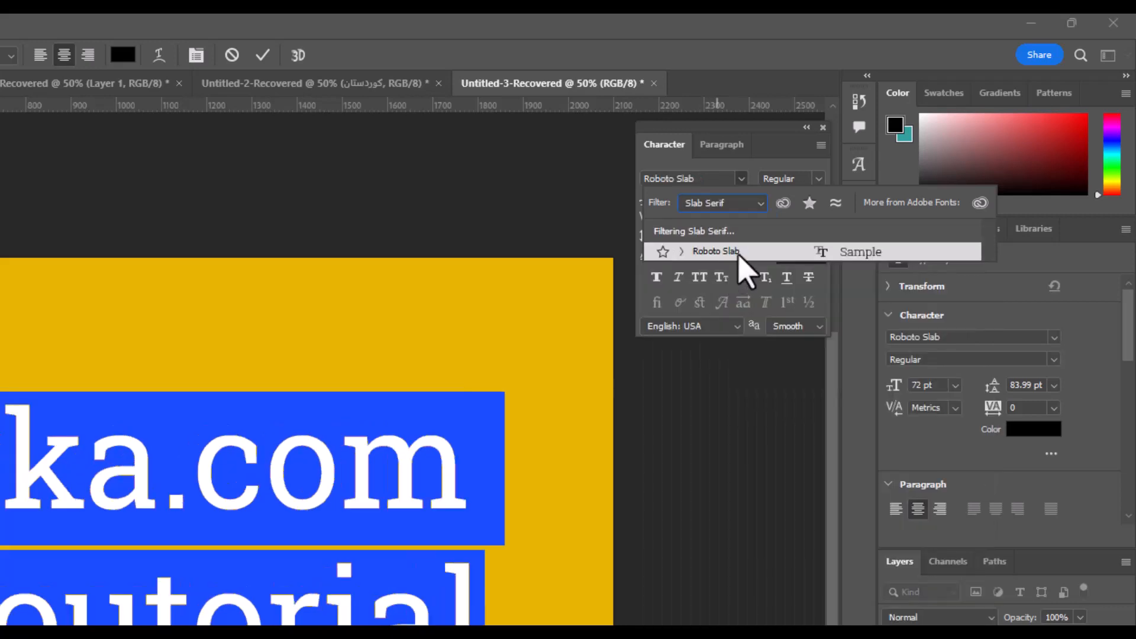
click(760, 203)
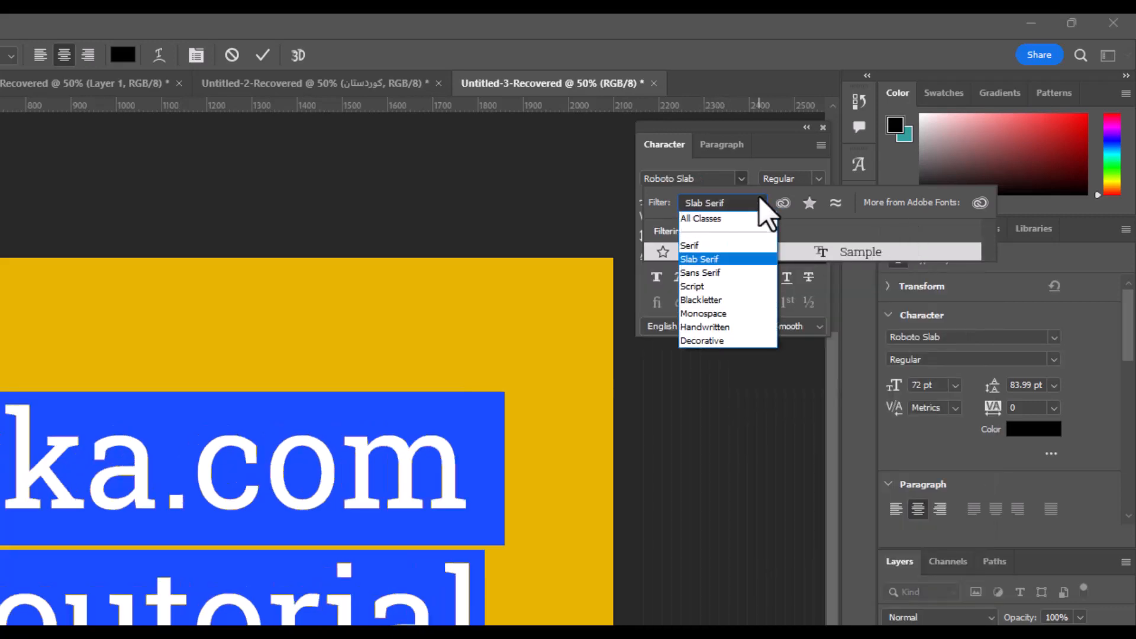
click(710, 274)
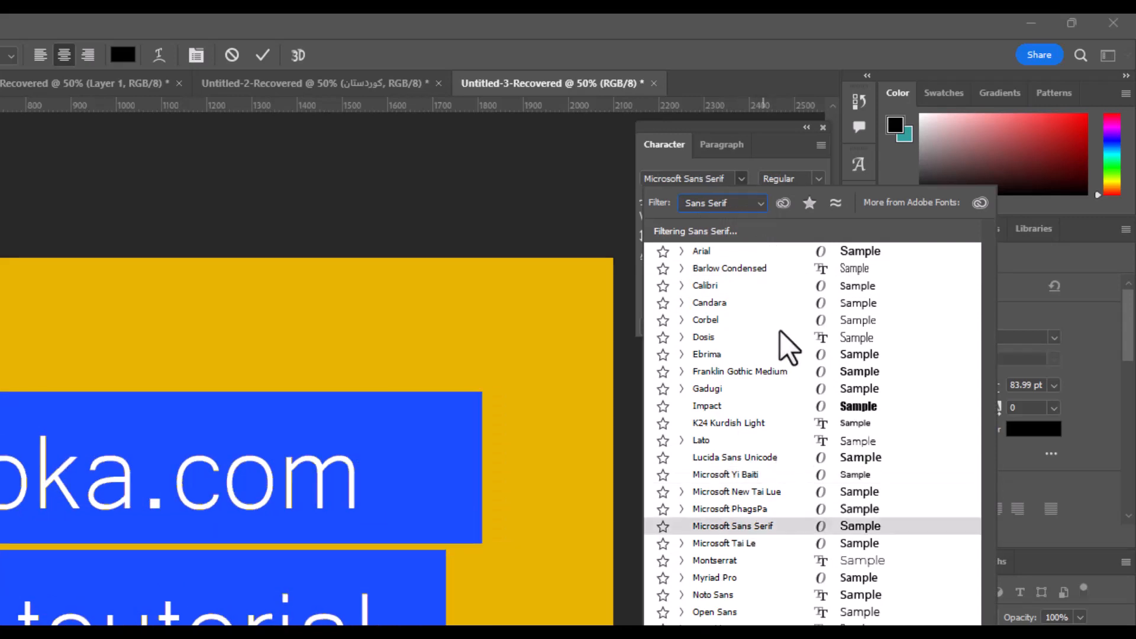
click(757, 207)
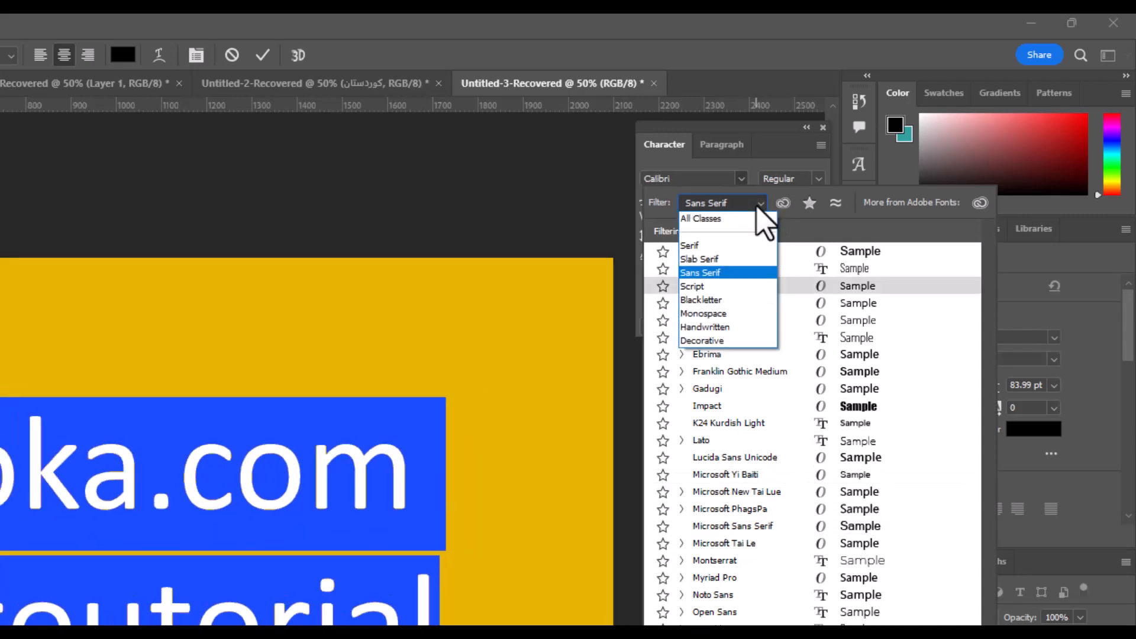
click(713, 217)
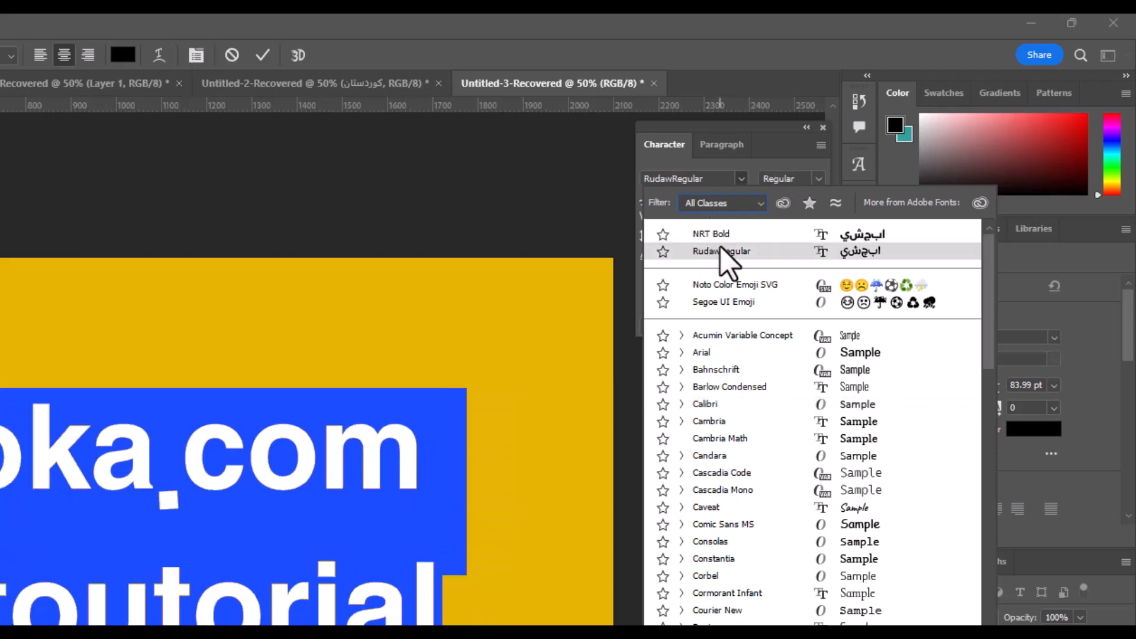
Step: Try the Arial font on the text, switch it to Impact and check Impact's font styles
click(720, 362)
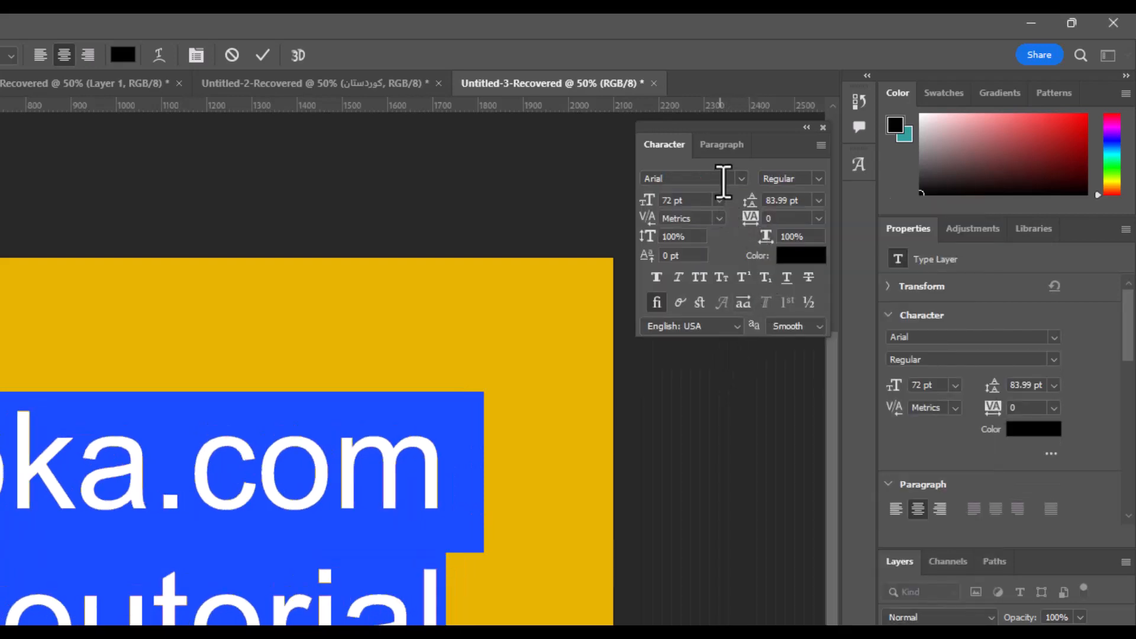
click(742, 180)
text(Impact)
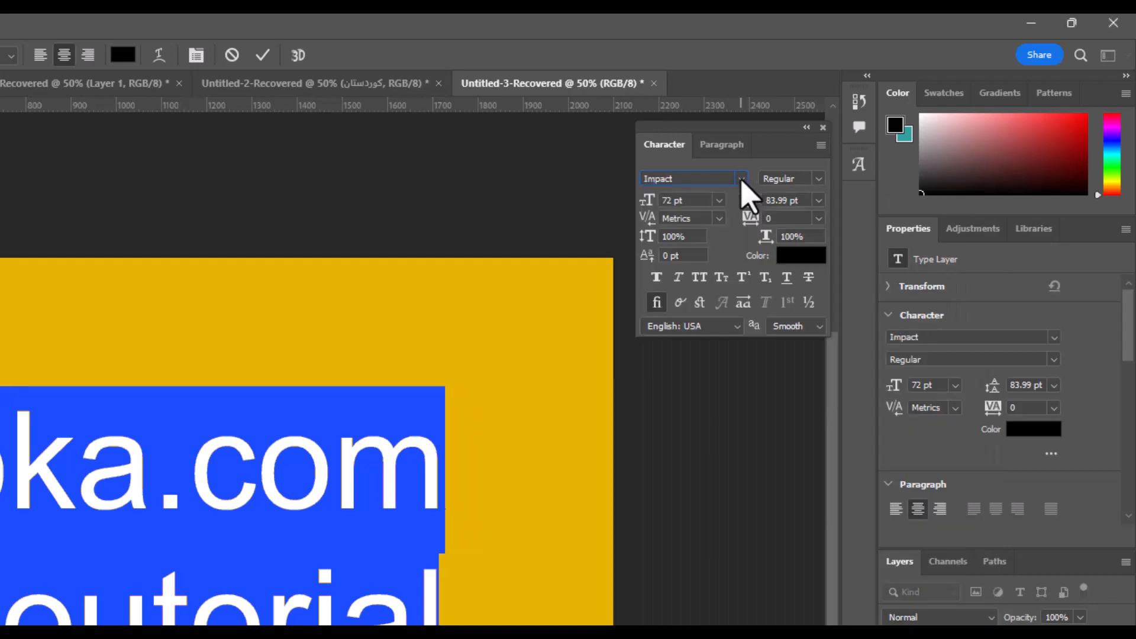
key(Return)
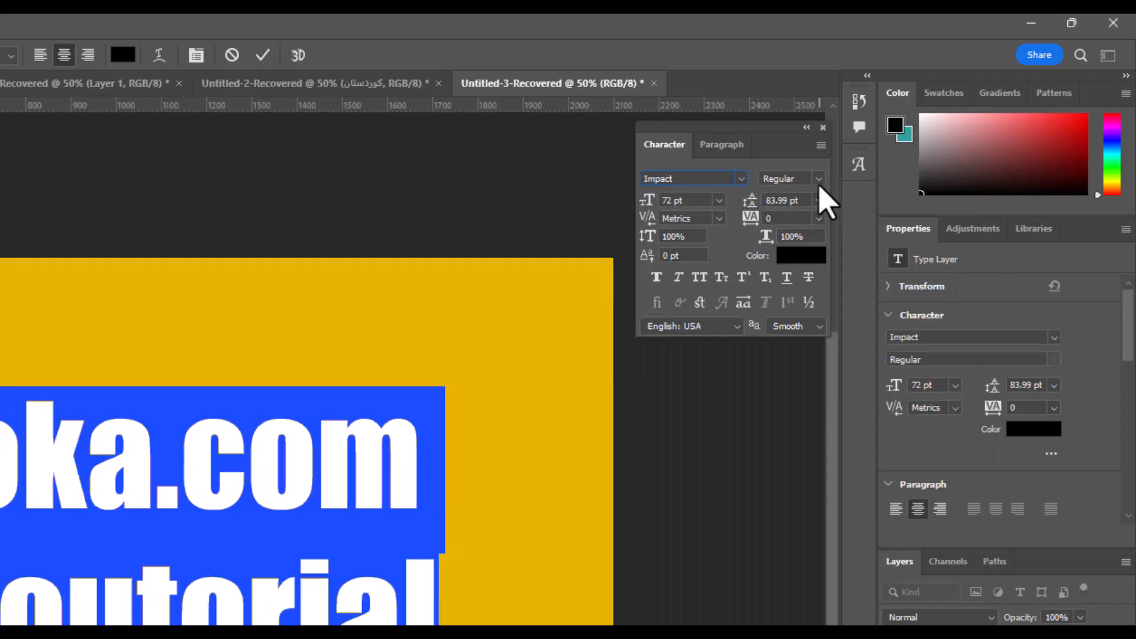
click(819, 180)
click(819, 179)
key(Right)
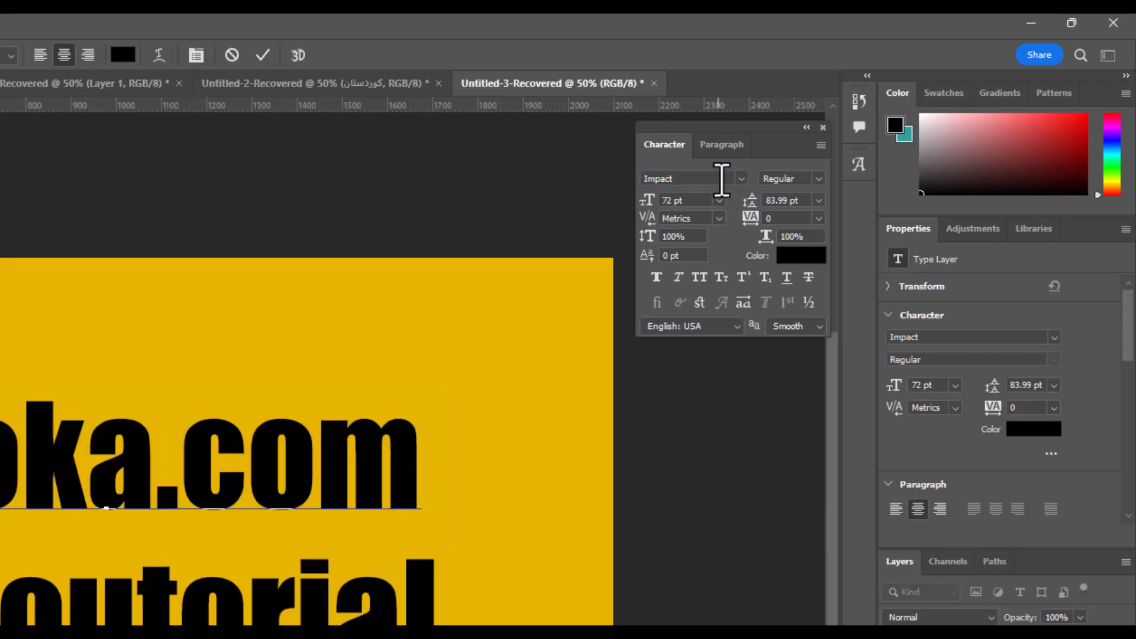
Step: Select both lines of the text and change their font to Caveat
double_click(148, 444)
triple_click(150, 449)
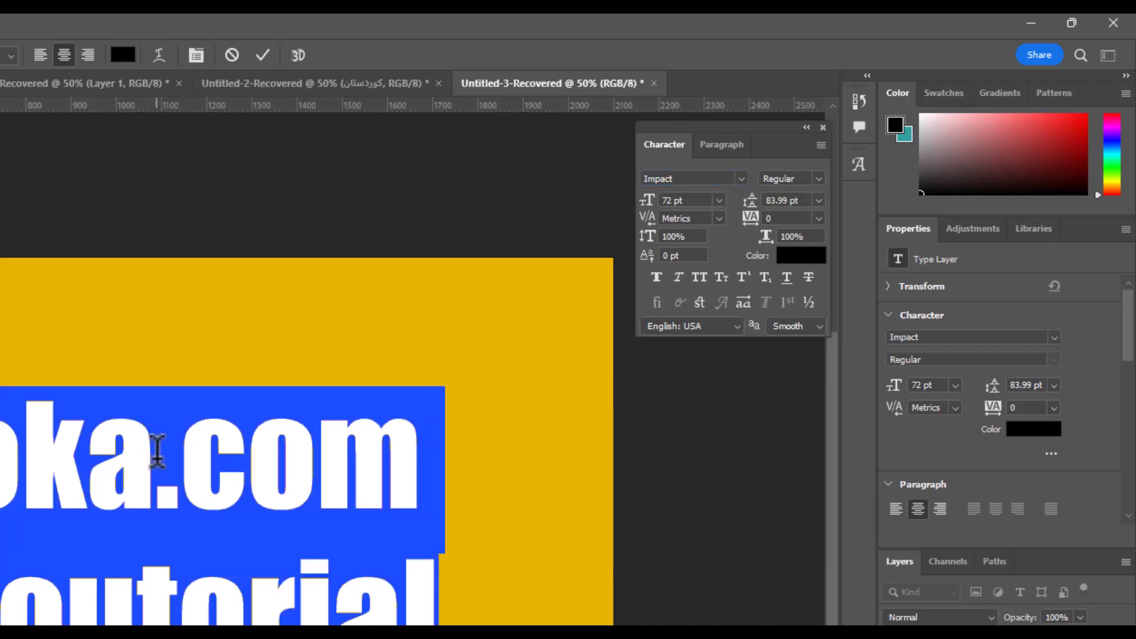
click(740, 177)
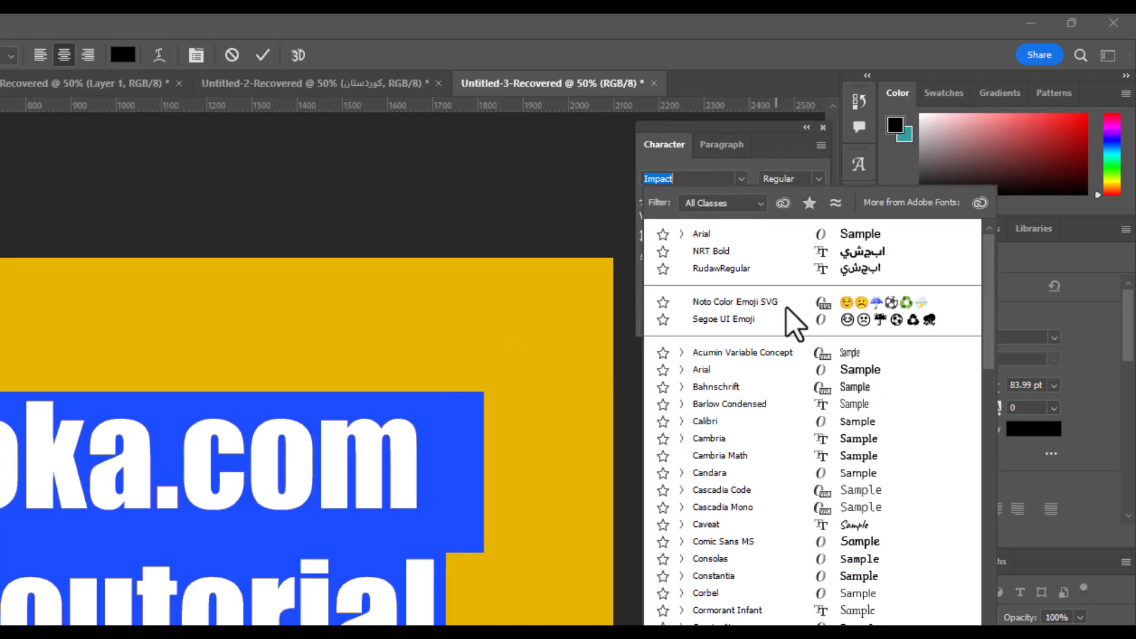
click(707, 524)
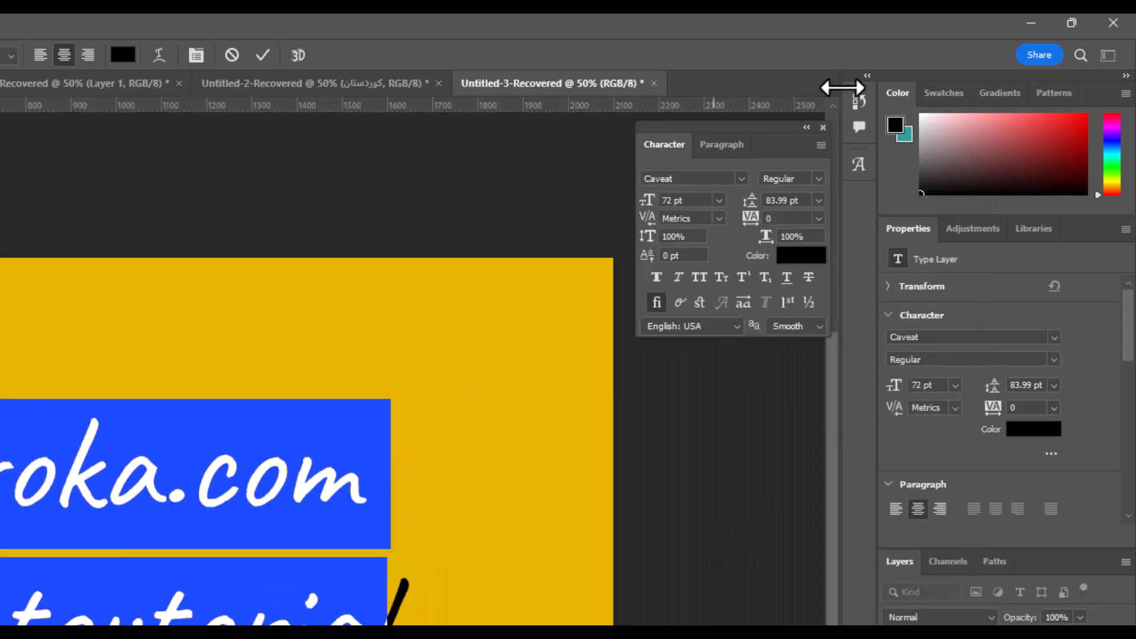
Step: Try the Bold style of the Caveat font on the text and set it back to Regular
click(812, 177)
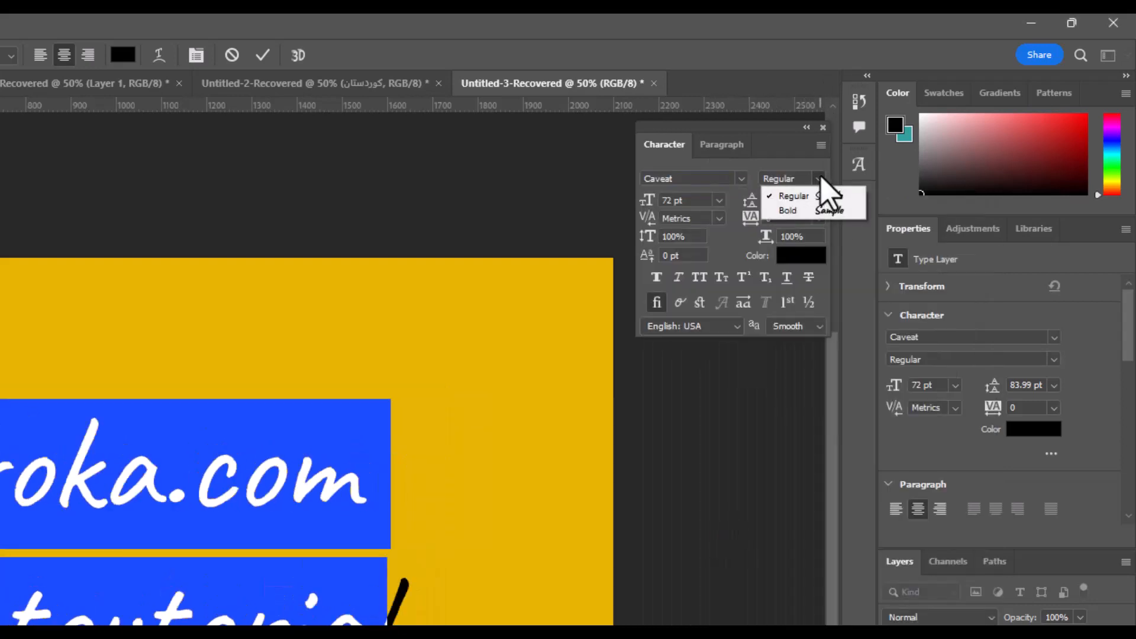
click(817, 210)
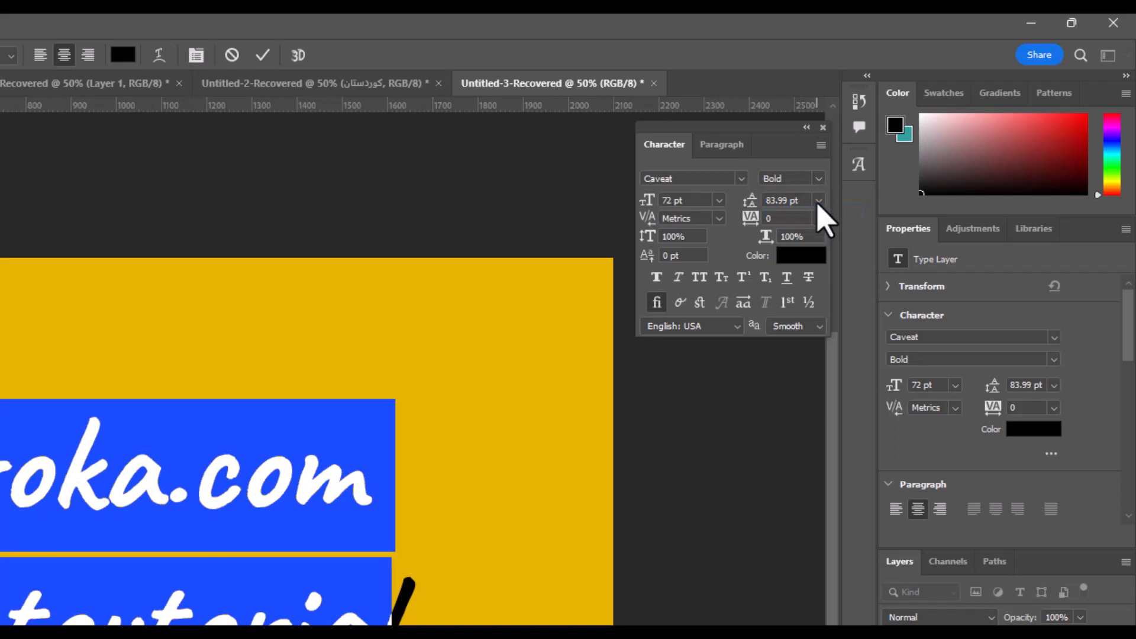
click(819, 179)
click(823, 190)
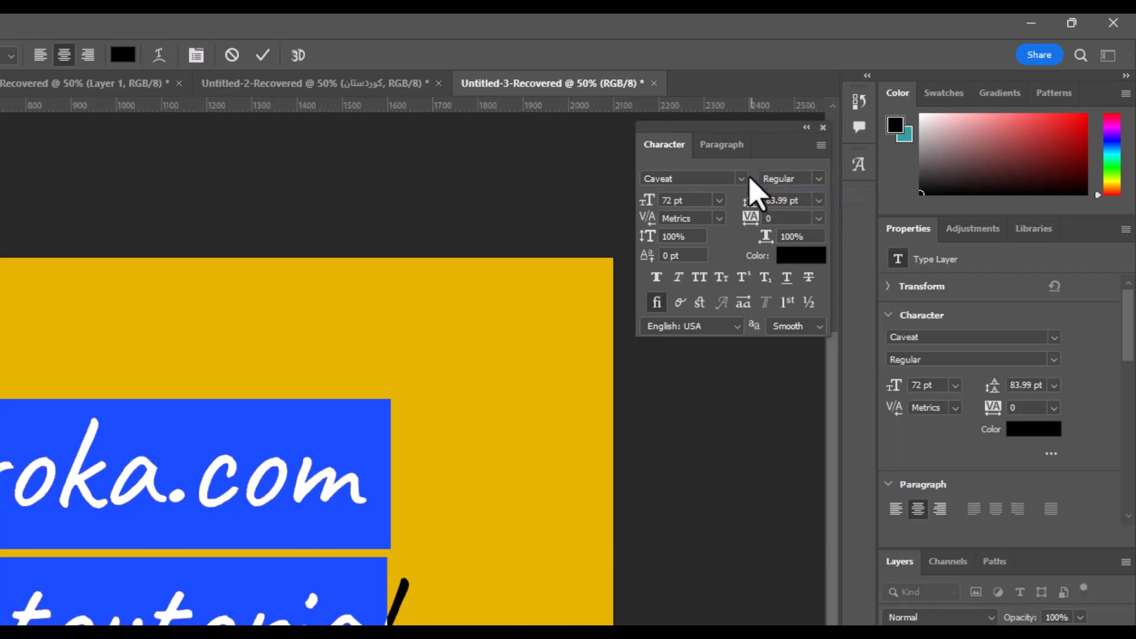
Step: Try the PF Din Text Universal font on the text and check which styles it offers
click(741, 178)
drag(993, 362, 996, 520)
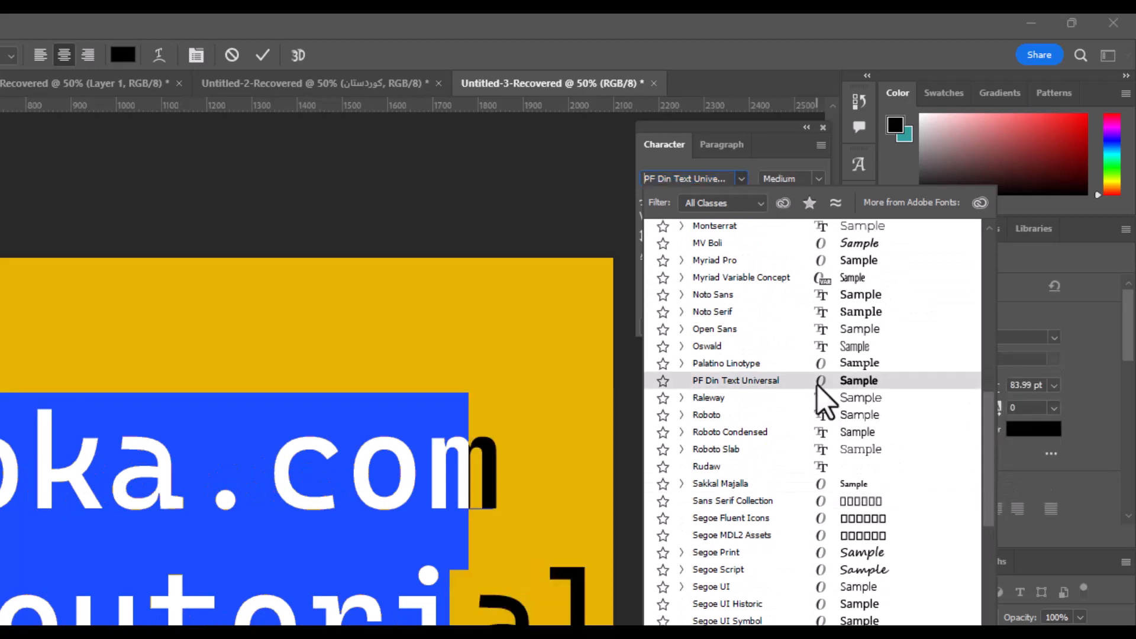
click(815, 377)
click(819, 180)
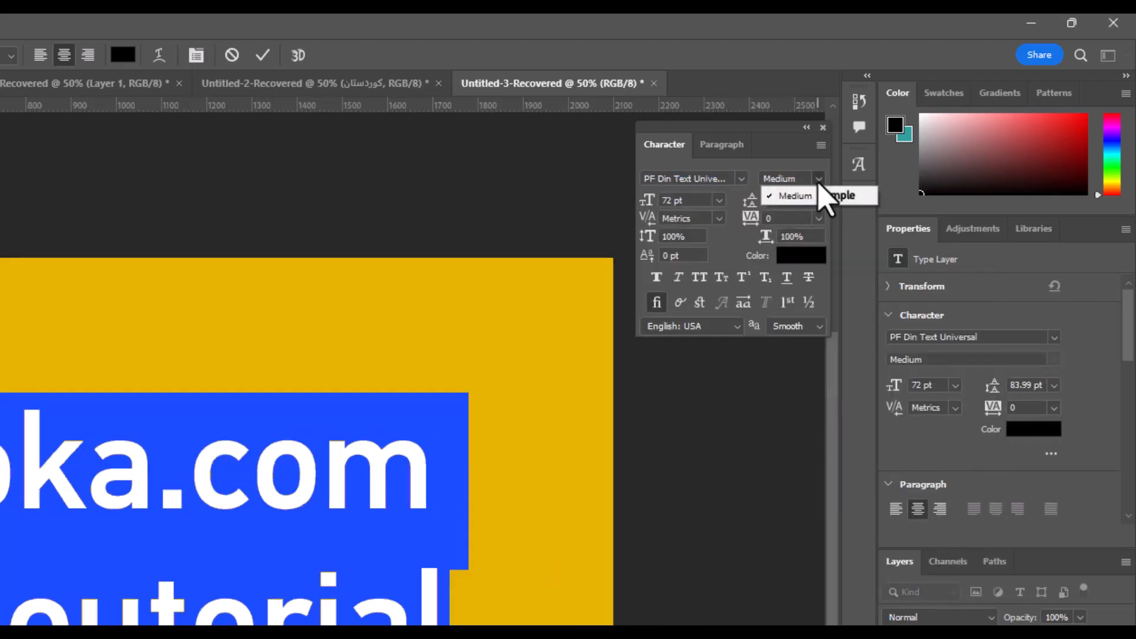
click(820, 181)
Step: Expand the styles of the Candara font family and apply Candara Light to the text
click(738, 180)
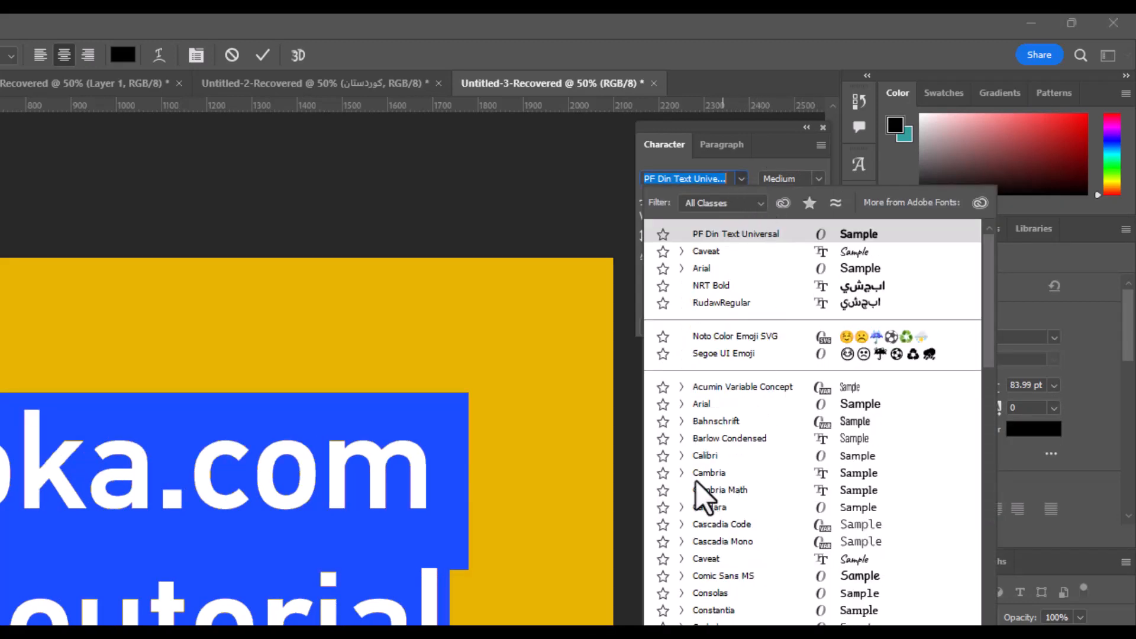
click(682, 507)
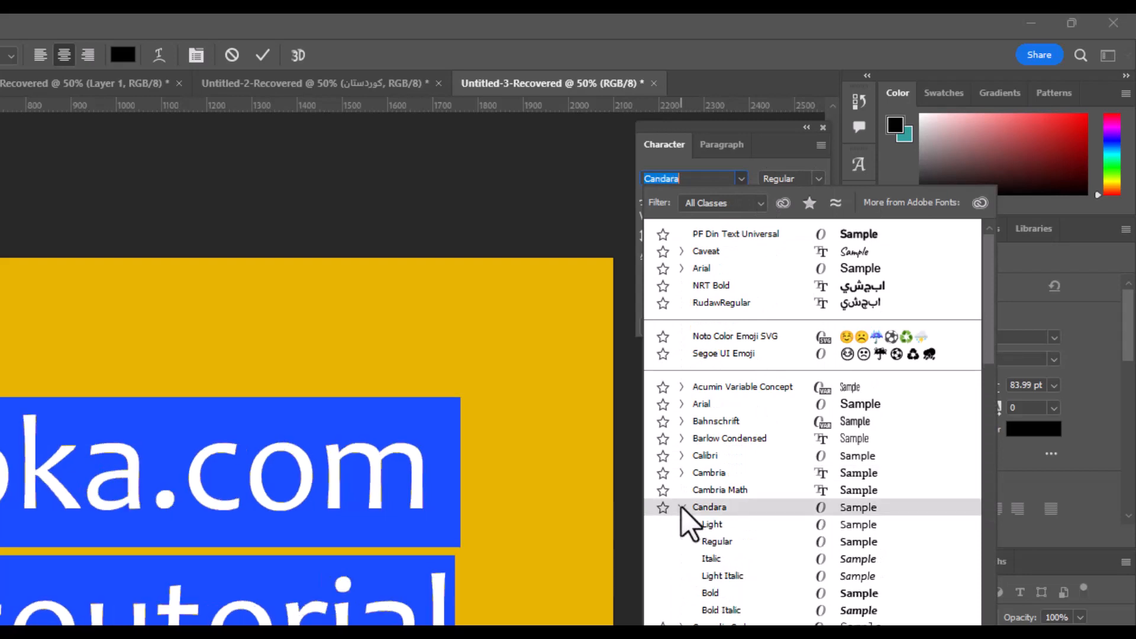
click(717, 525)
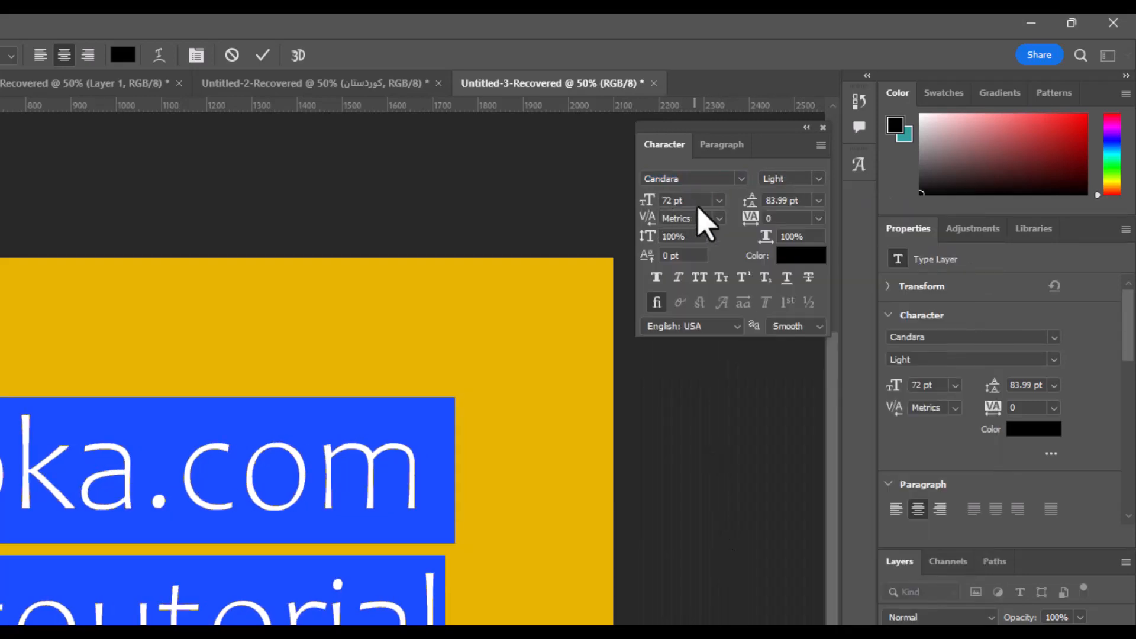
Step: Expand the Comic Sans MS and Consolas font families and preview their styles on the selected text
click(740, 177)
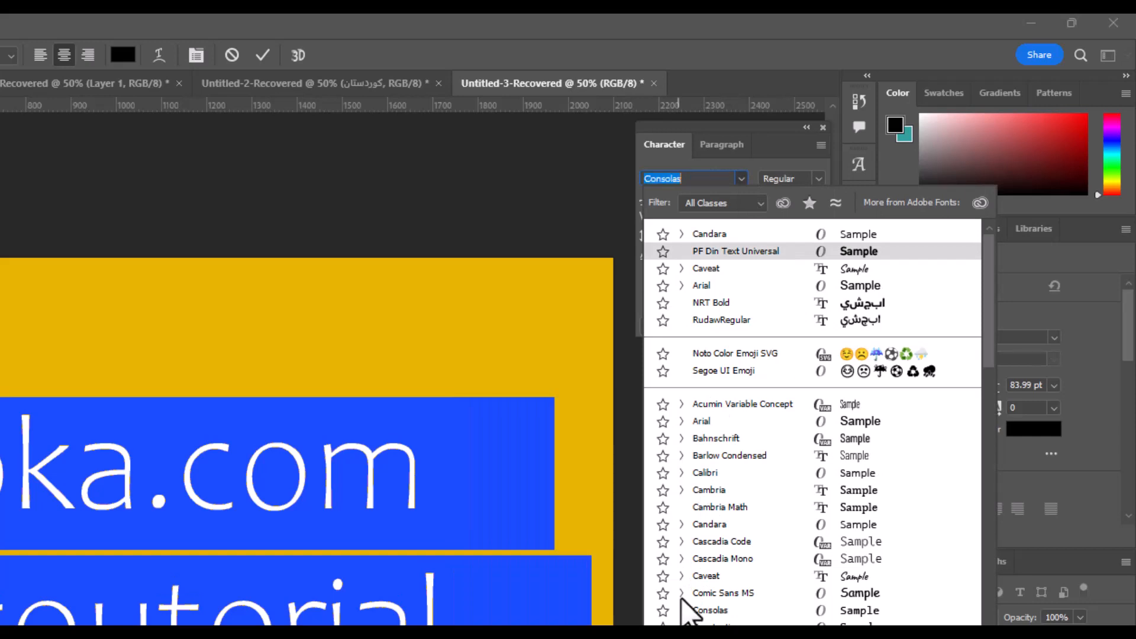
click(682, 592)
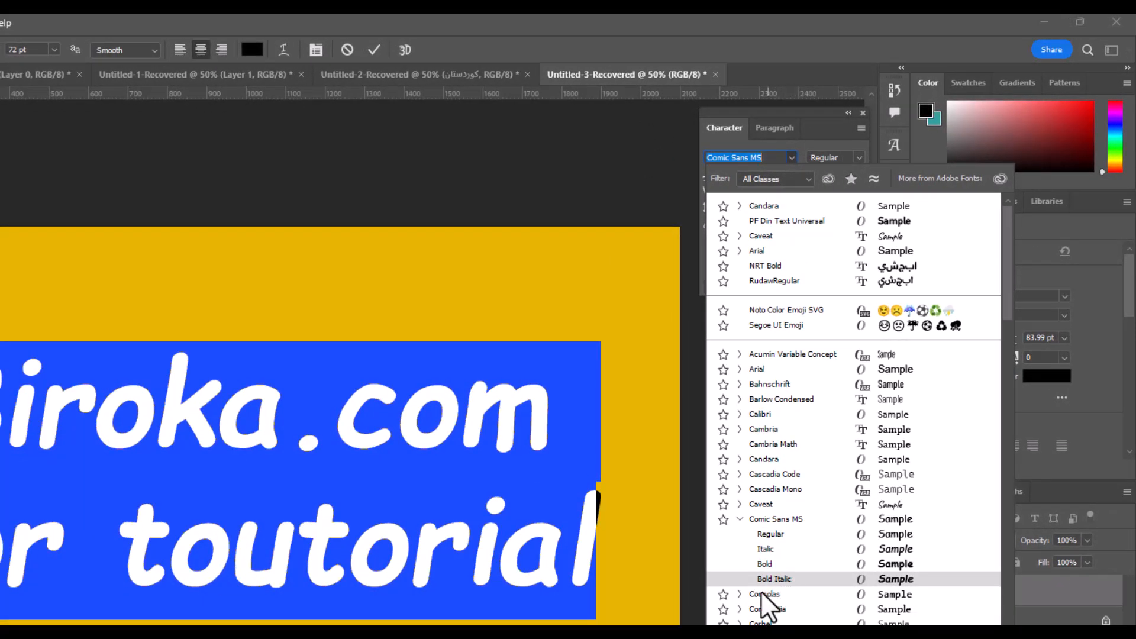
click(741, 594)
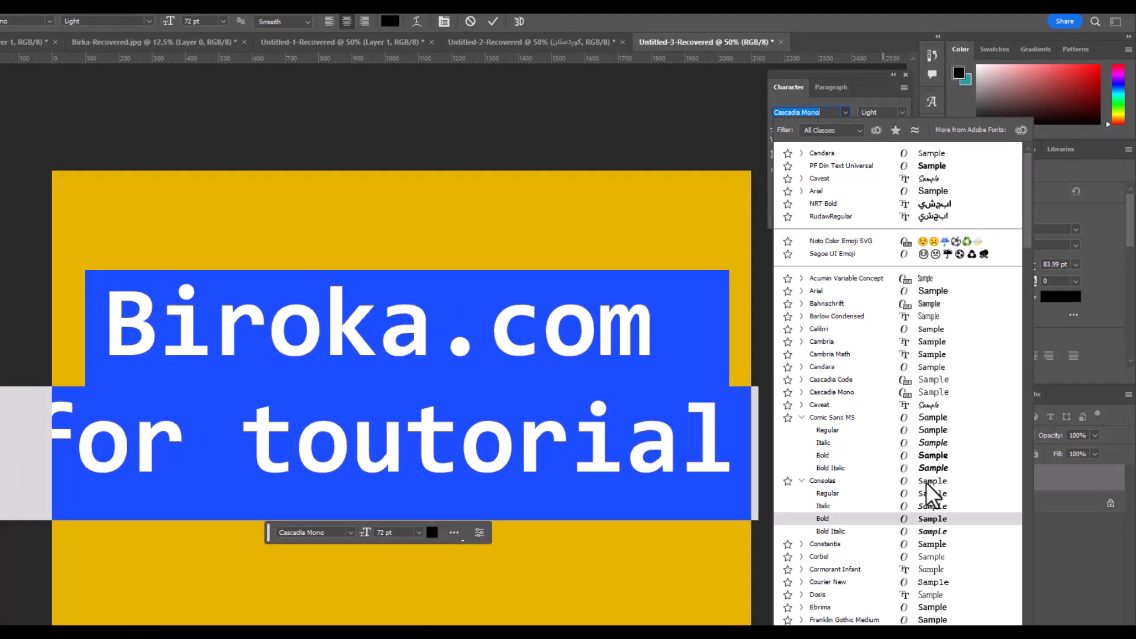
scroll(852, 555, down, 3)
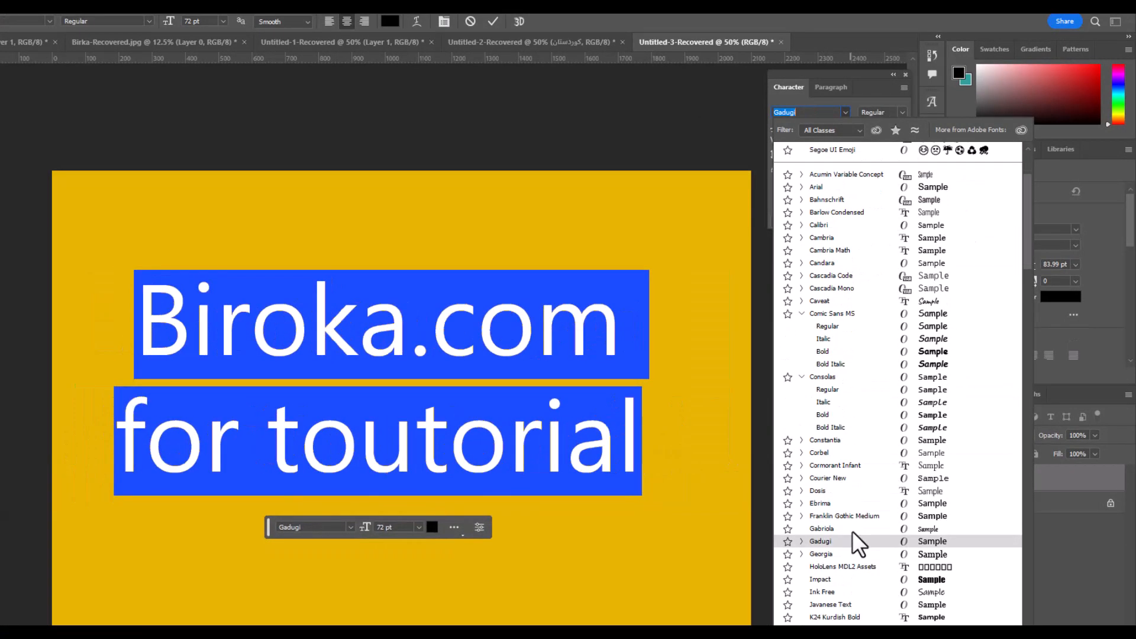
scroll(852, 530, up, 1)
Step: Browse the Latin and Arabic/Kurdish fonts in the font list, previewing them on the selected text
drag(1024, 188, 1023, 528)
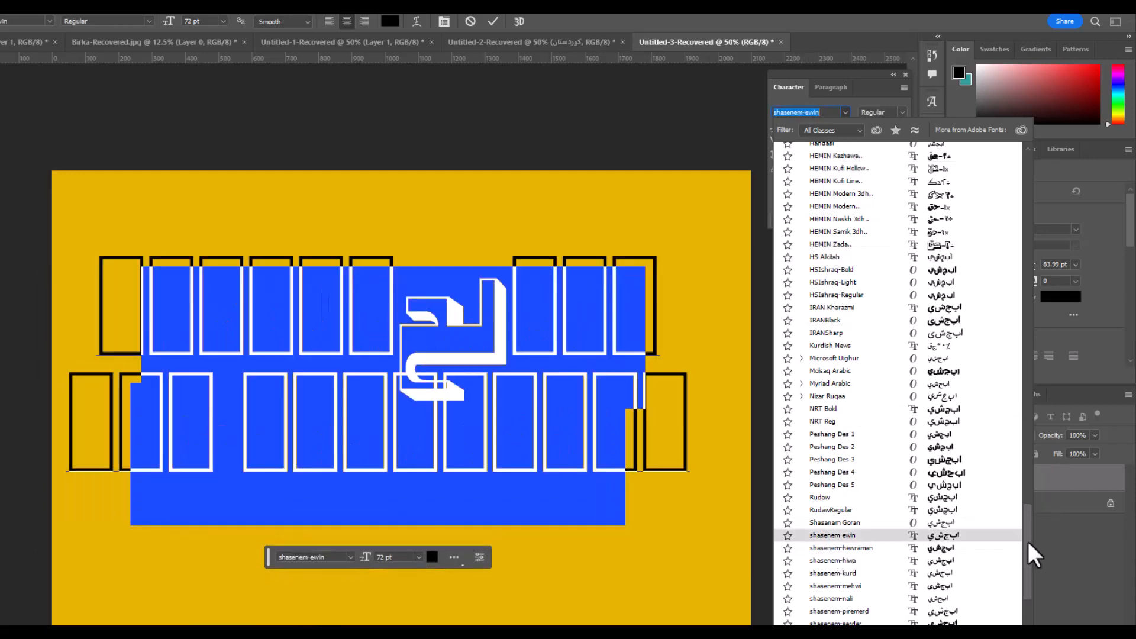
drag(1027, 542, 1017, 259)
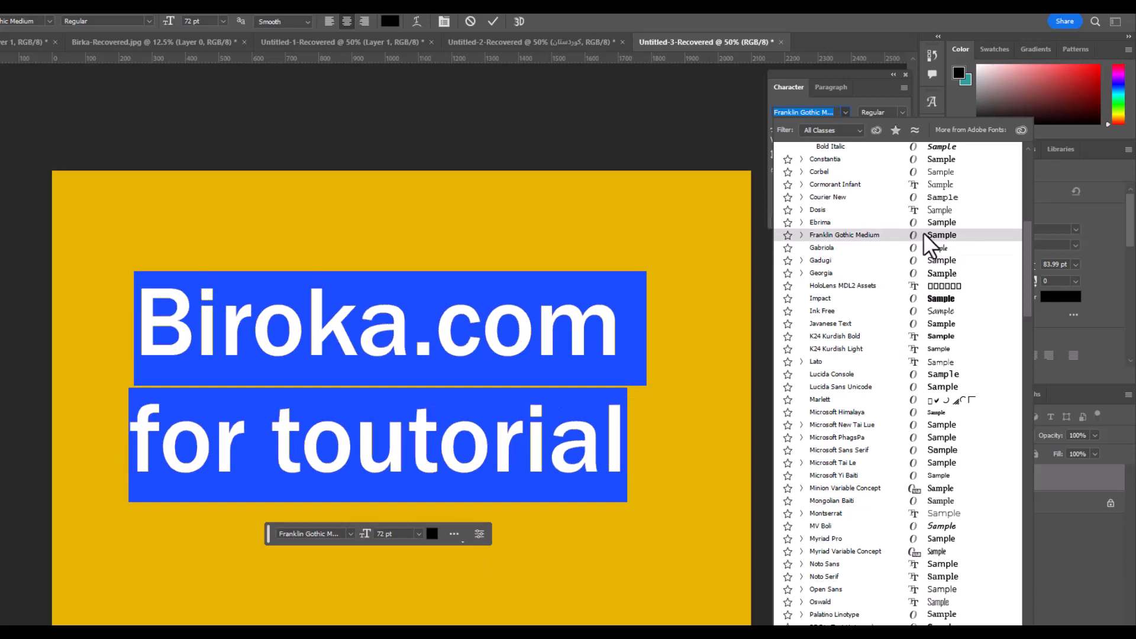
drag(1028, 260, 1028, 512)
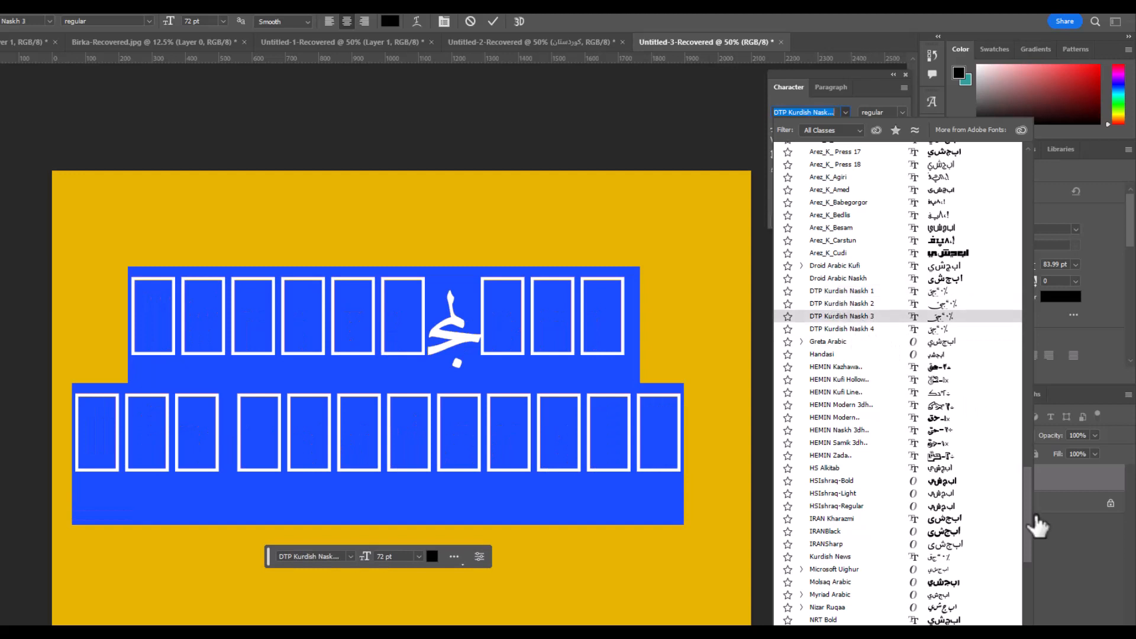
drag(1027, 509, 1030, 544)
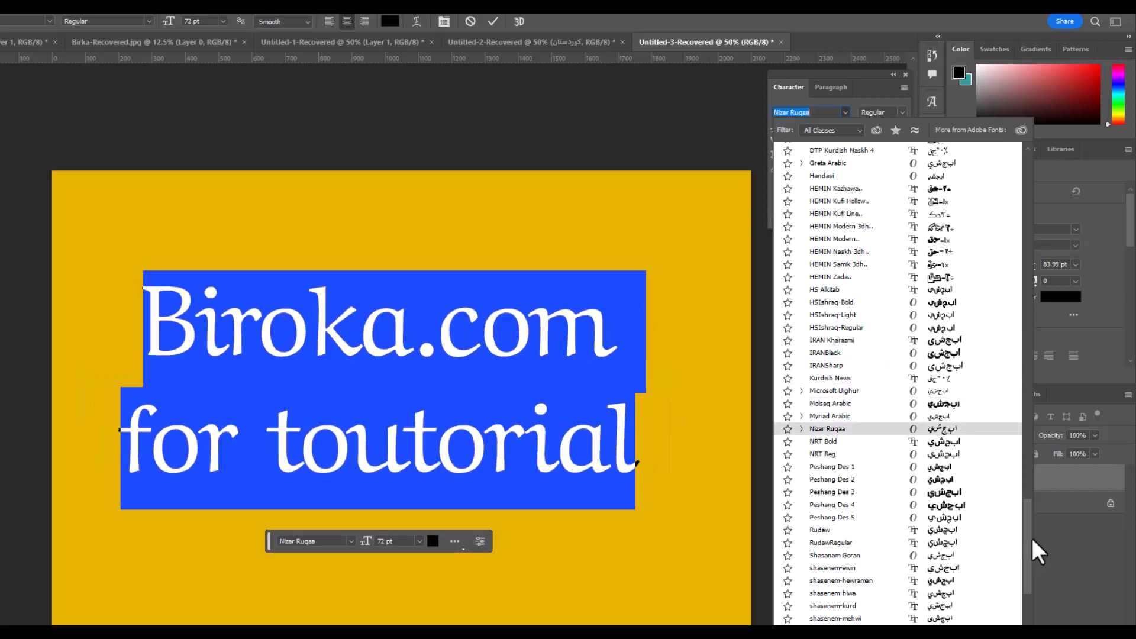
drag(1031, 537, 1021, 203)
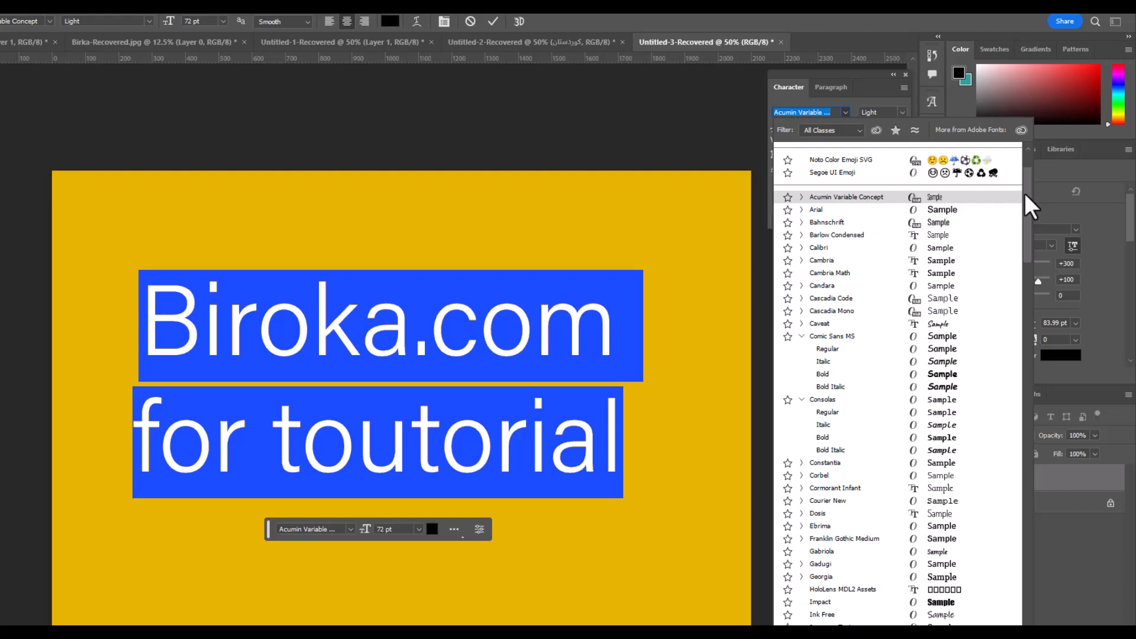
Step: Mark the Rudaw and NRT Bold fonts as favorites and close the font list
drag(1024, 193, 1024, 557)
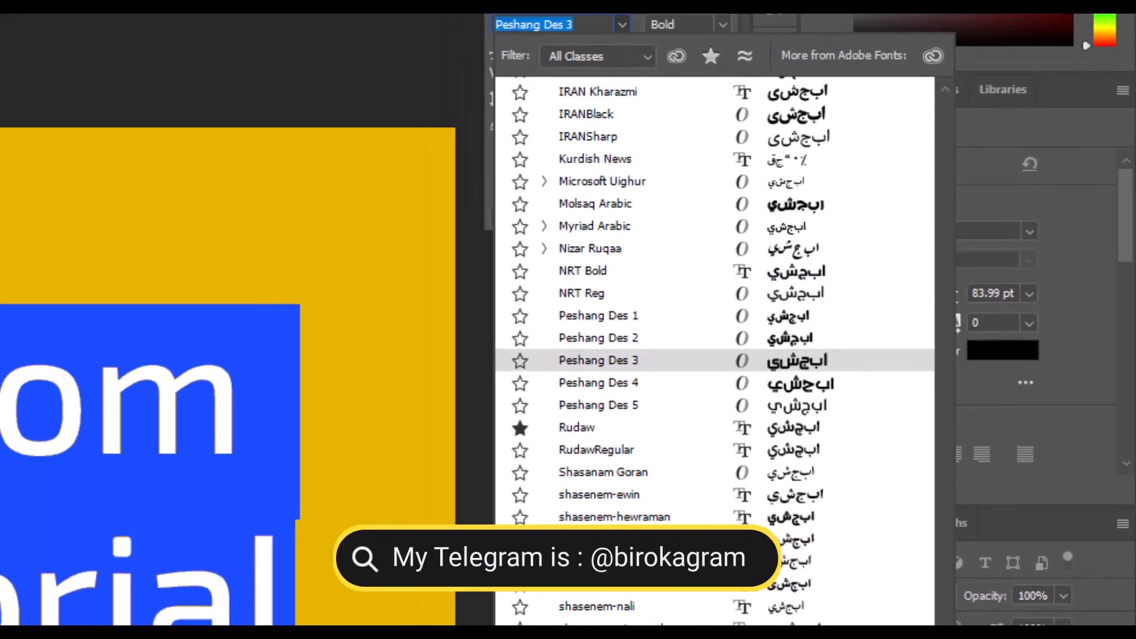
drag(947, 592, 946, 636)
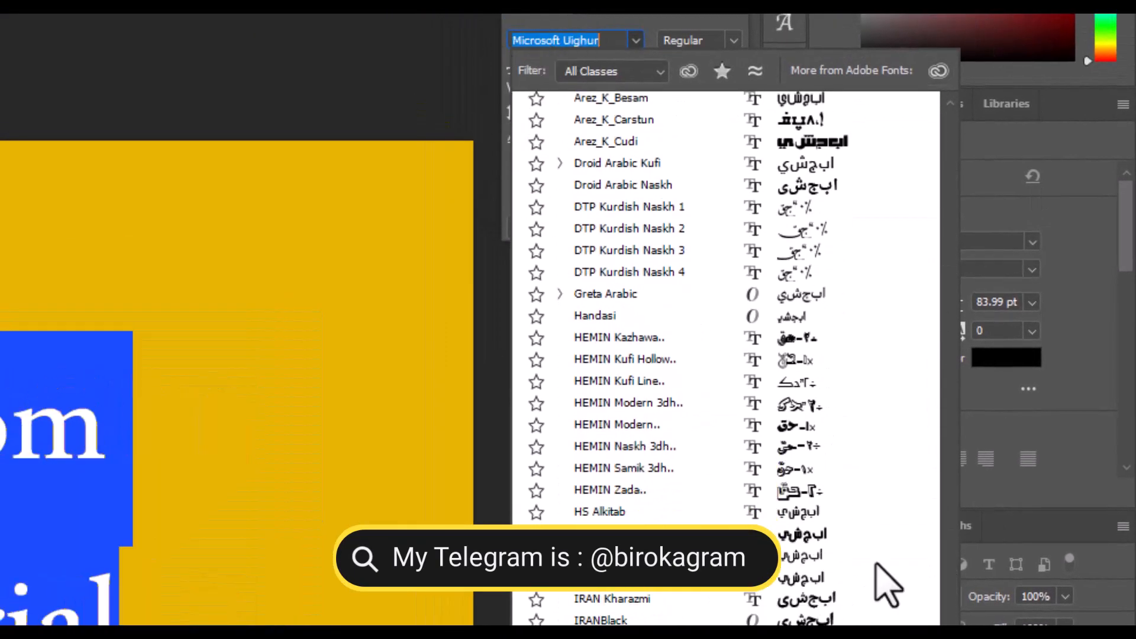
scroll(726, 358, down, 10)
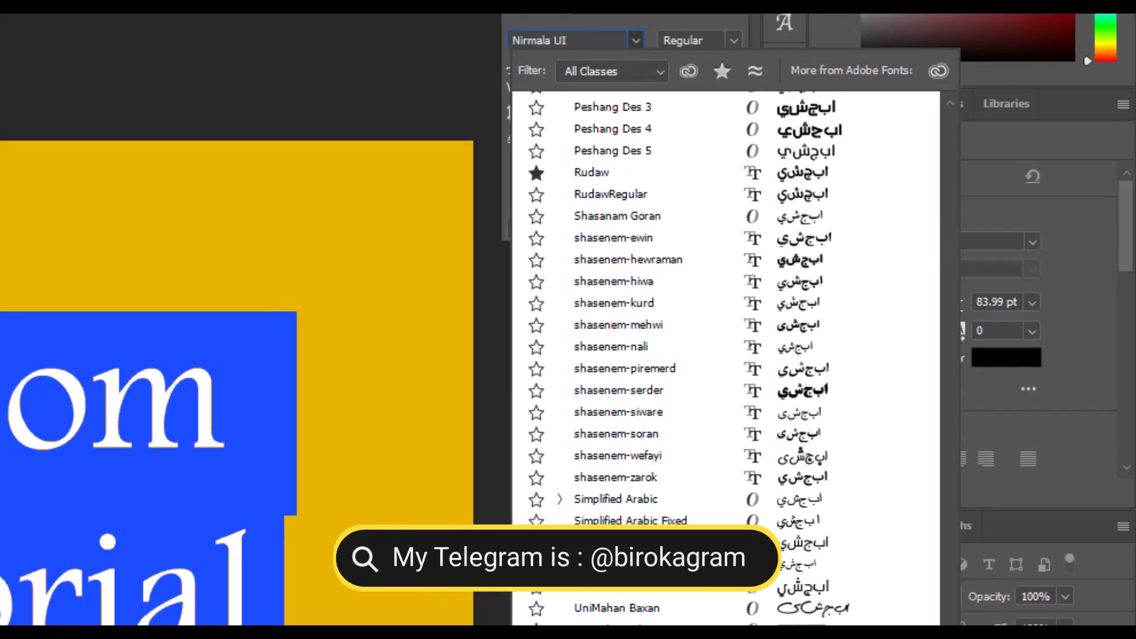
scroll(726, 456, up, 1)
scroll(726, 358, down, 1)
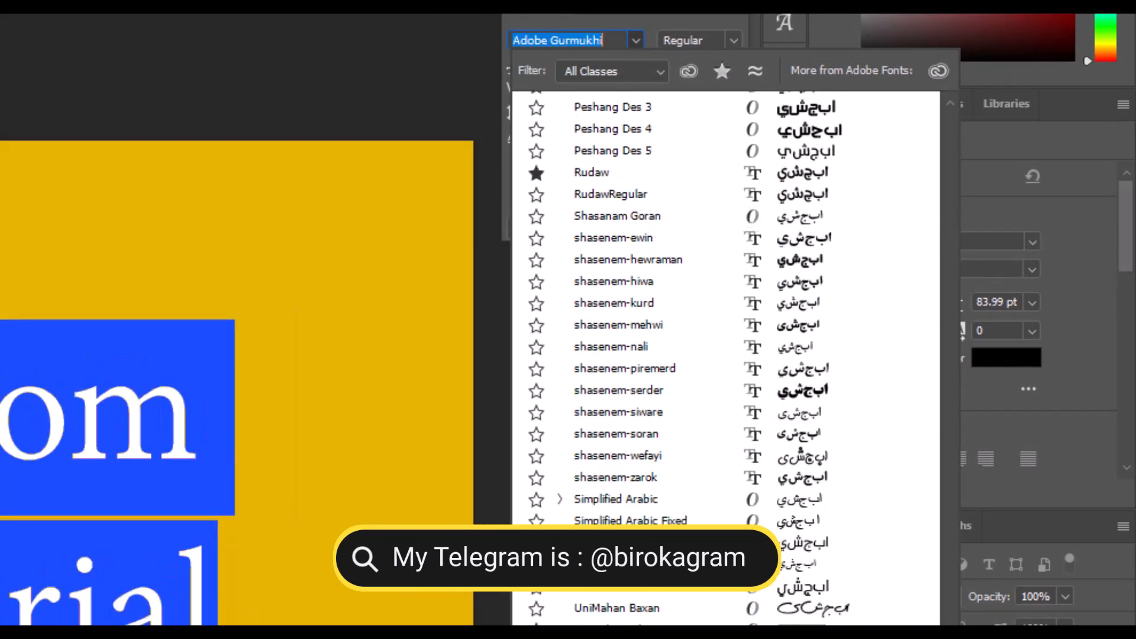
scroll(726, 358, up, 8)
scroll(725, 357, up, 1)
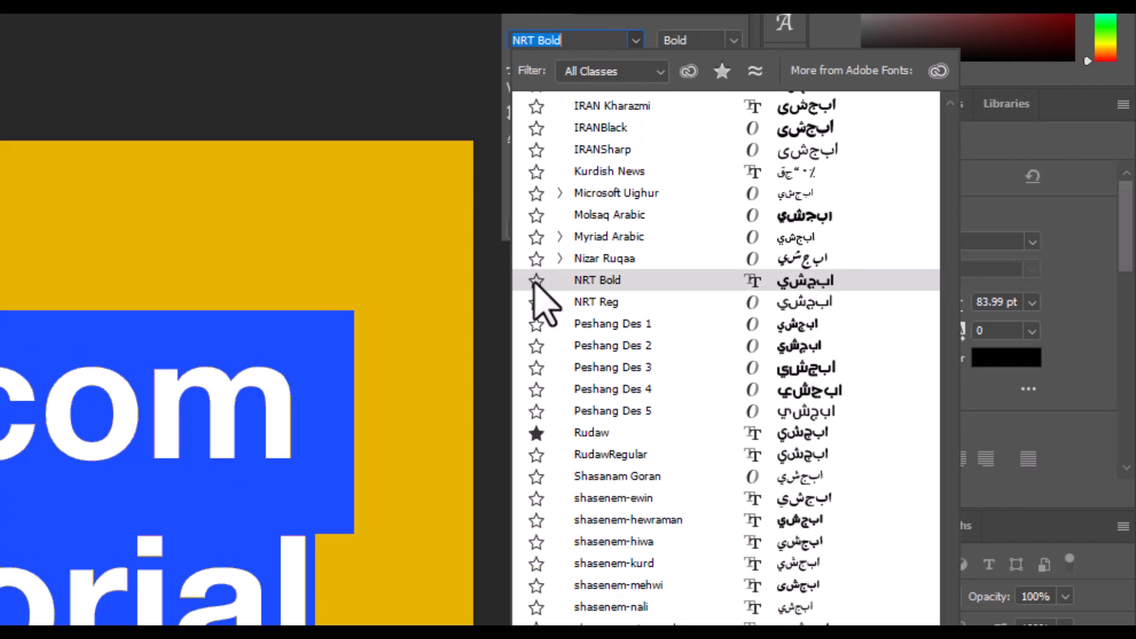
click(674, 16)
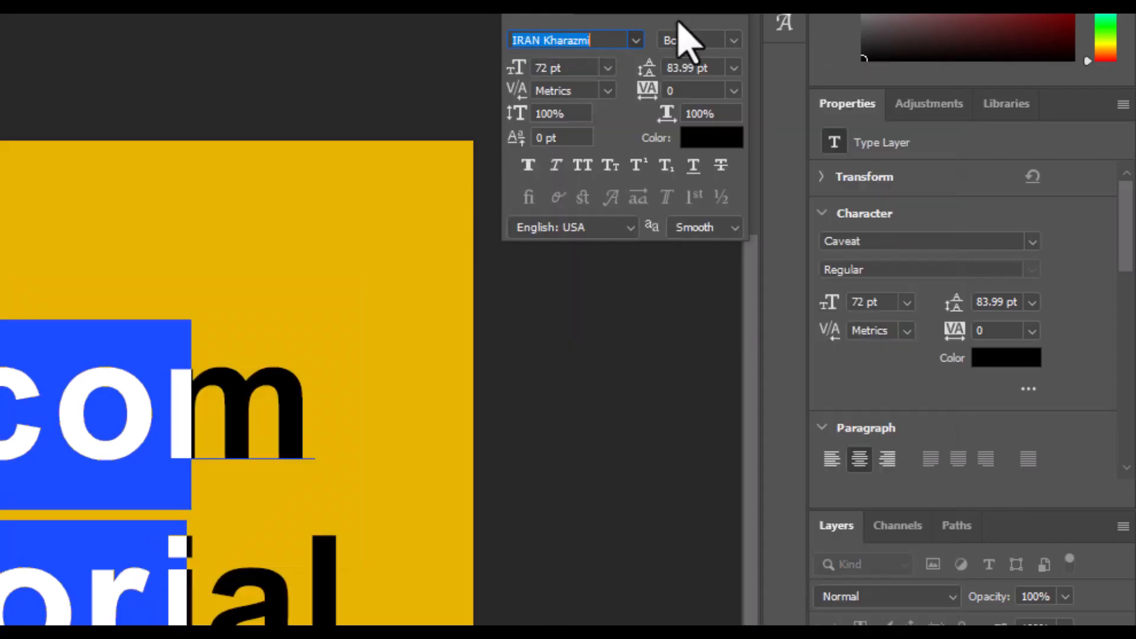
Step: Filter the font list to show only favorite fonts and check that list with Caveat still applied
click(636, 40)
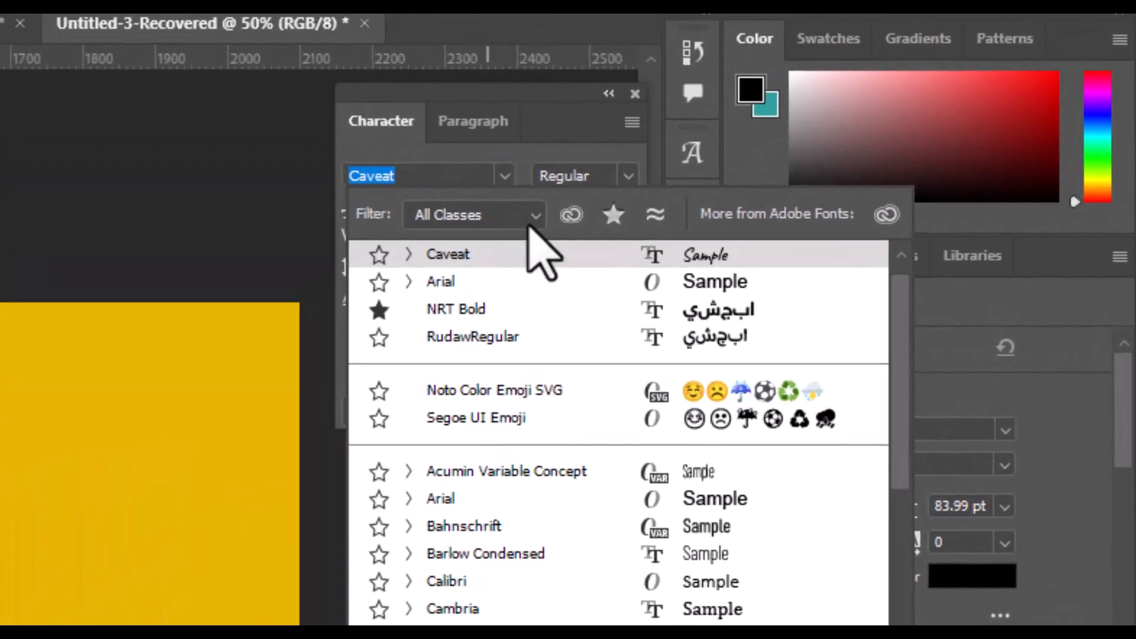
click(721, 71)
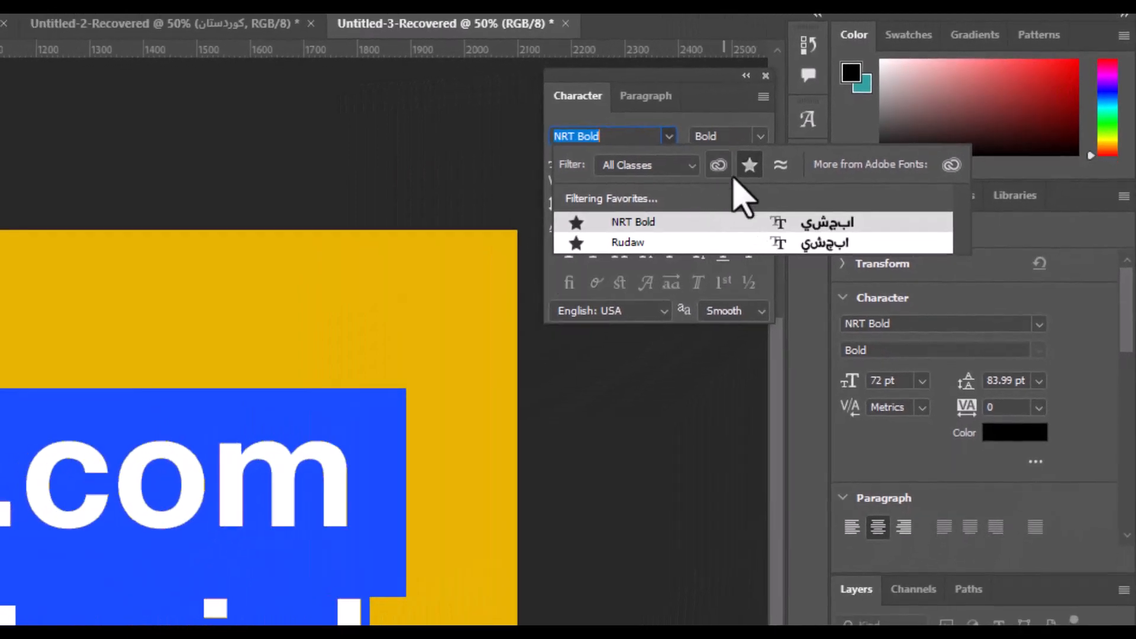
click(664, 141)
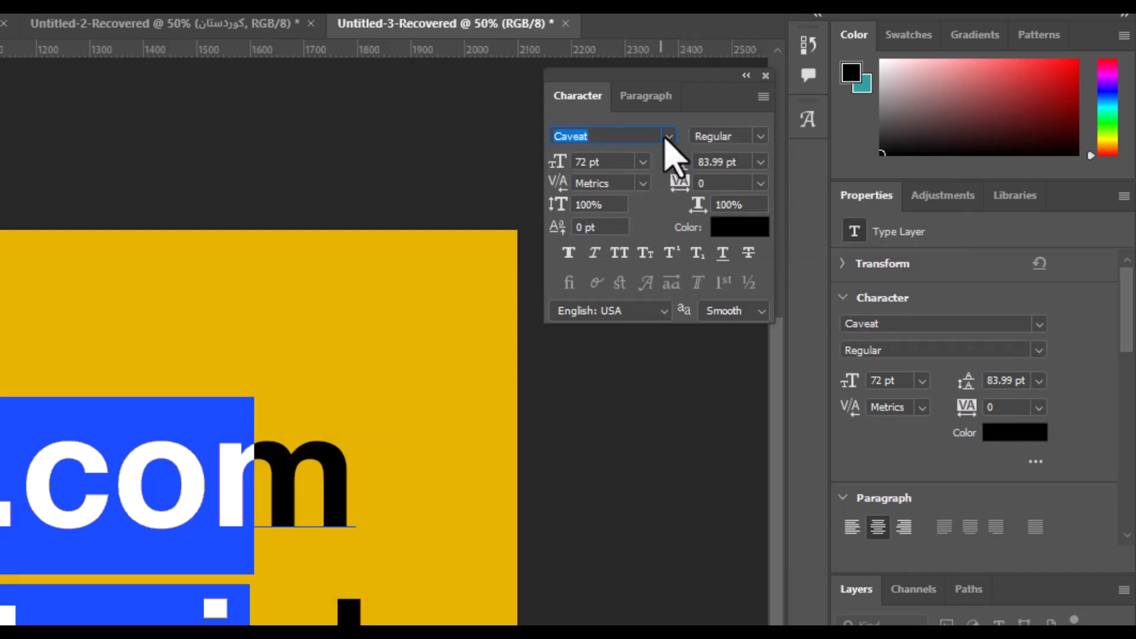
click(664, 142)
click(663, 142)
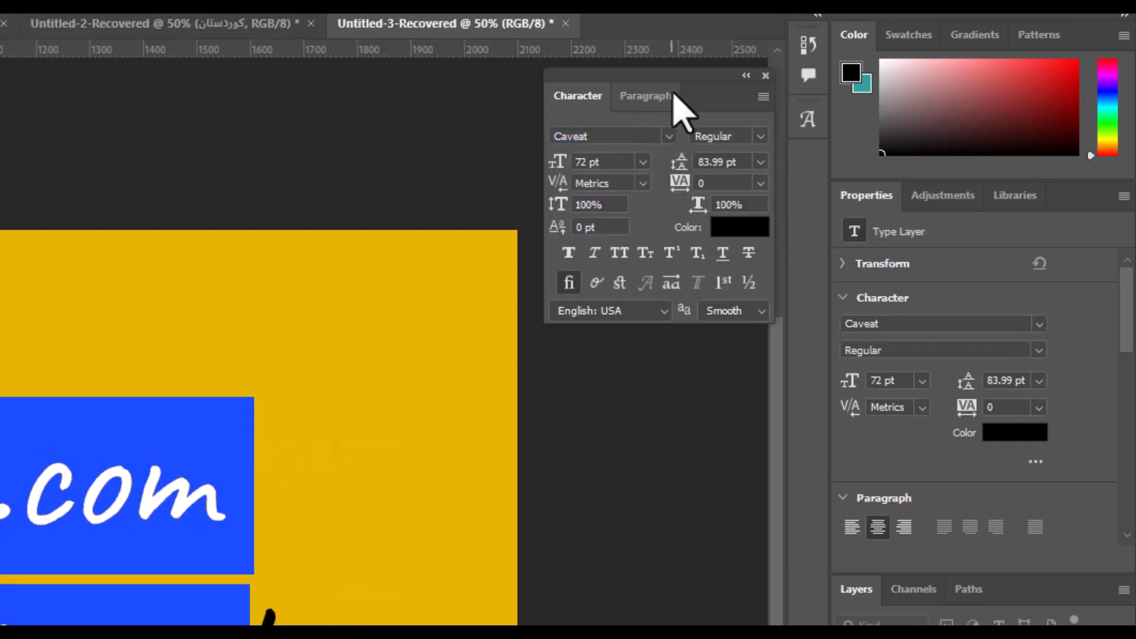
click(668, 136)
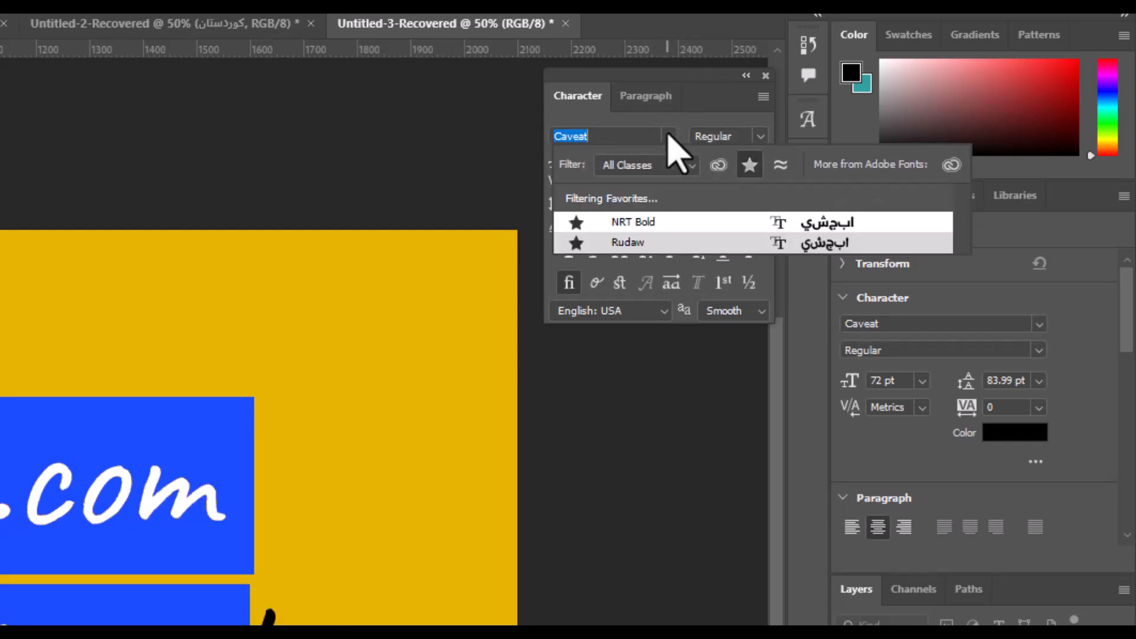
click(667, 137)
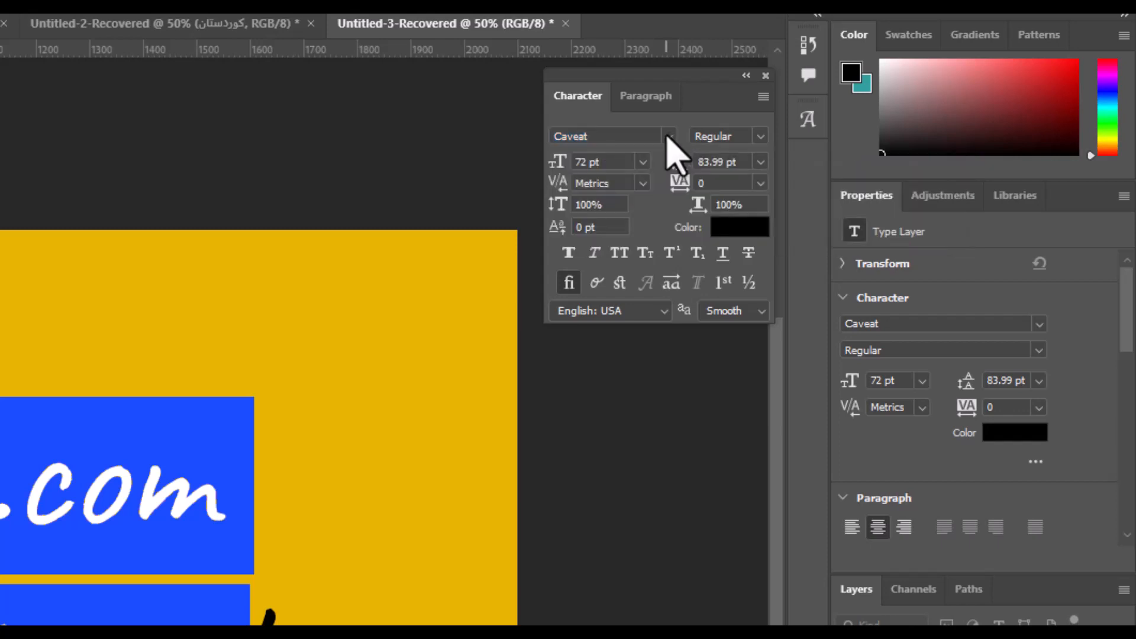
Step: Preview the favorite fonts Rudaw and NRT Bold on the text and turn off the favorites filter
click(668, 136)
click(654, 242)
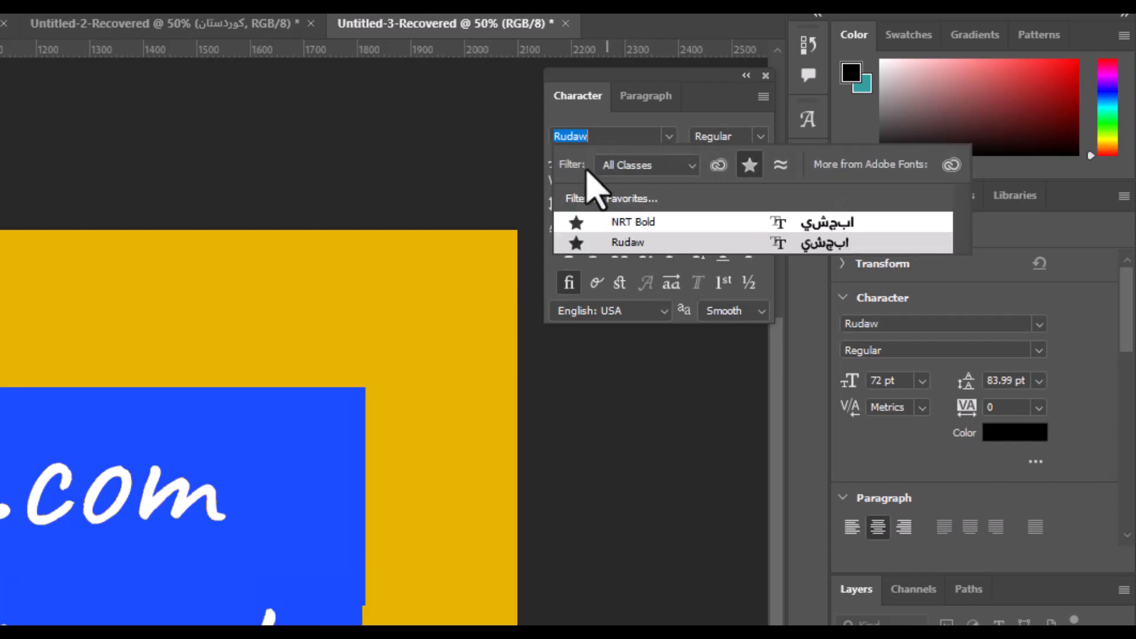
click(627, 220)
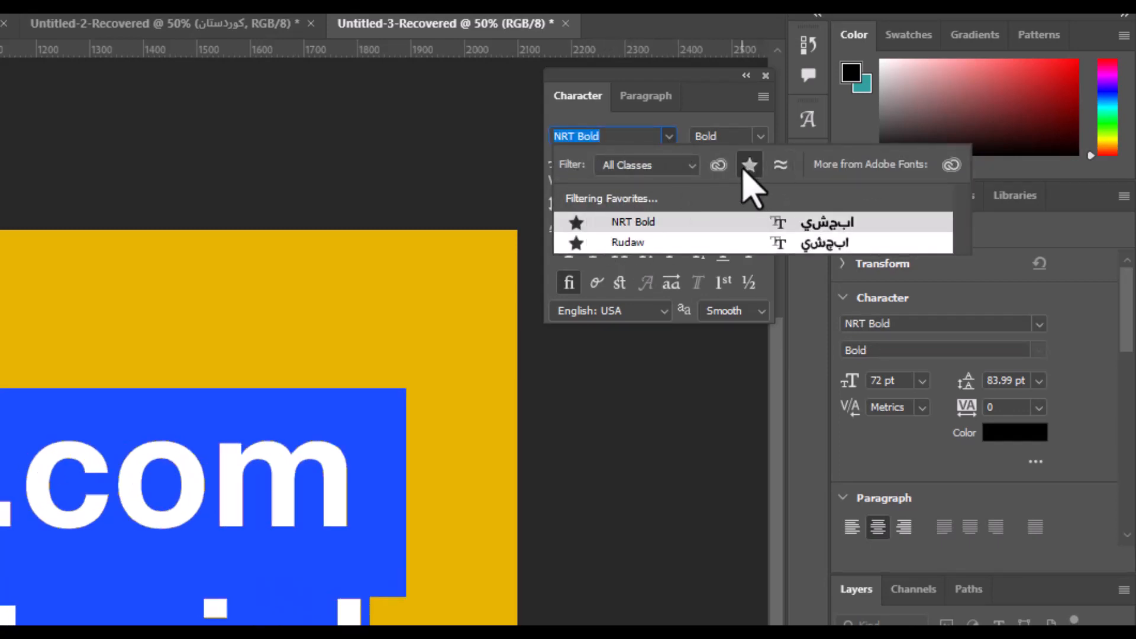
click(749, 165)
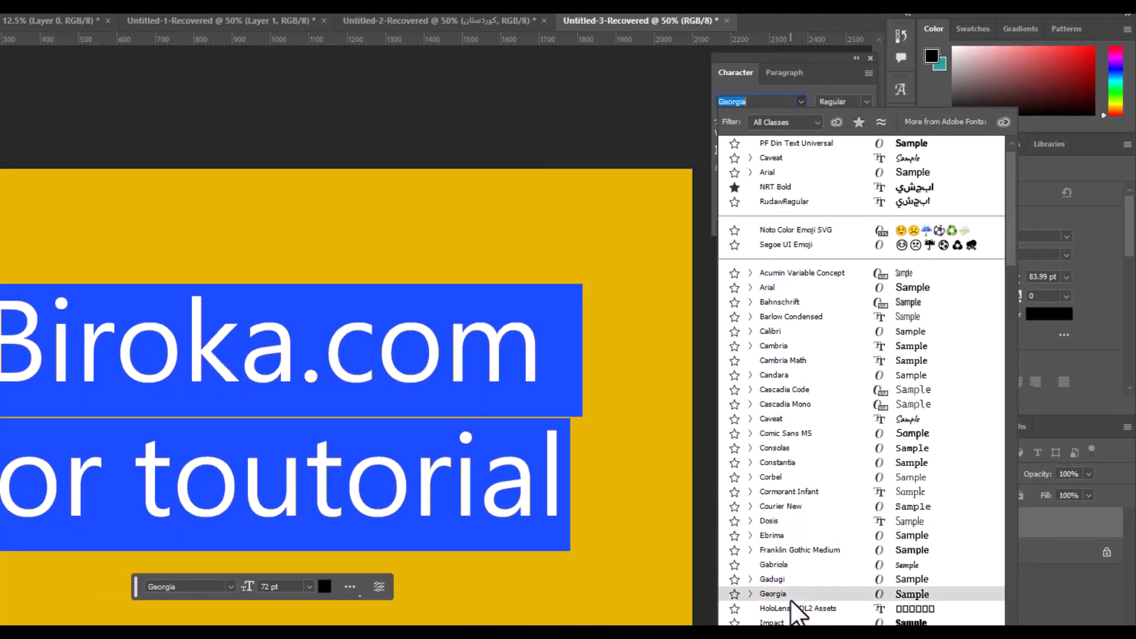
Step: Preview various fonts from the font list on the selected text and apply Impact
key(Down)
key(Down)
key(Down)
key(Down)
key(Down)
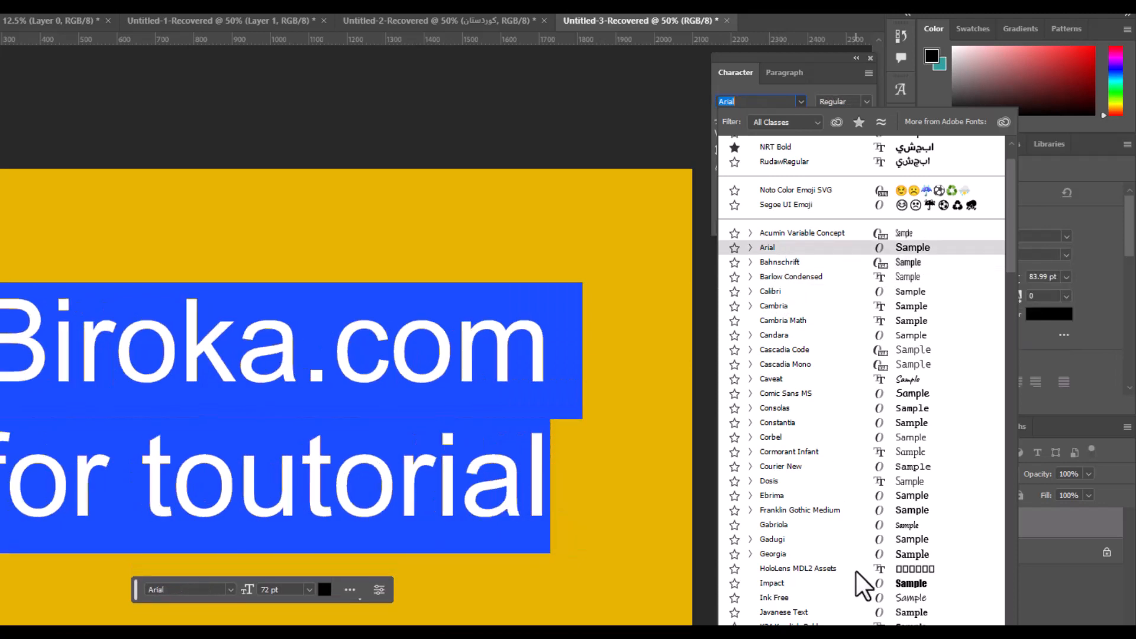
scroll(858, 582, down, 2)
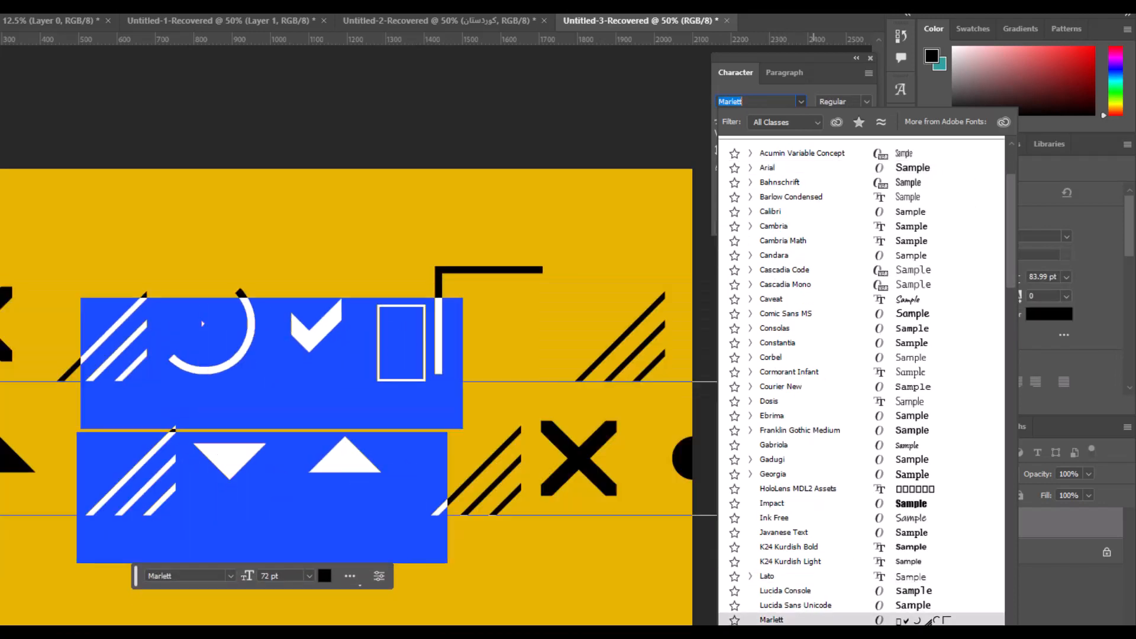
scroll(858, 592, down, 1)
key(Down)
key(Down)
key(Down)
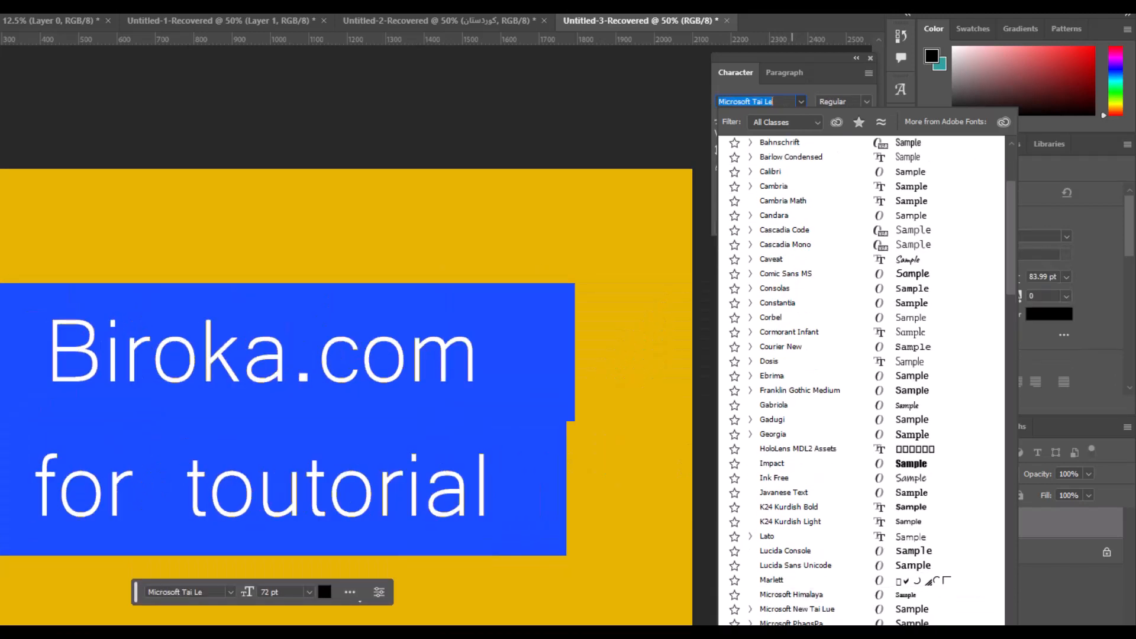
scroll(915, 615, down, 2)
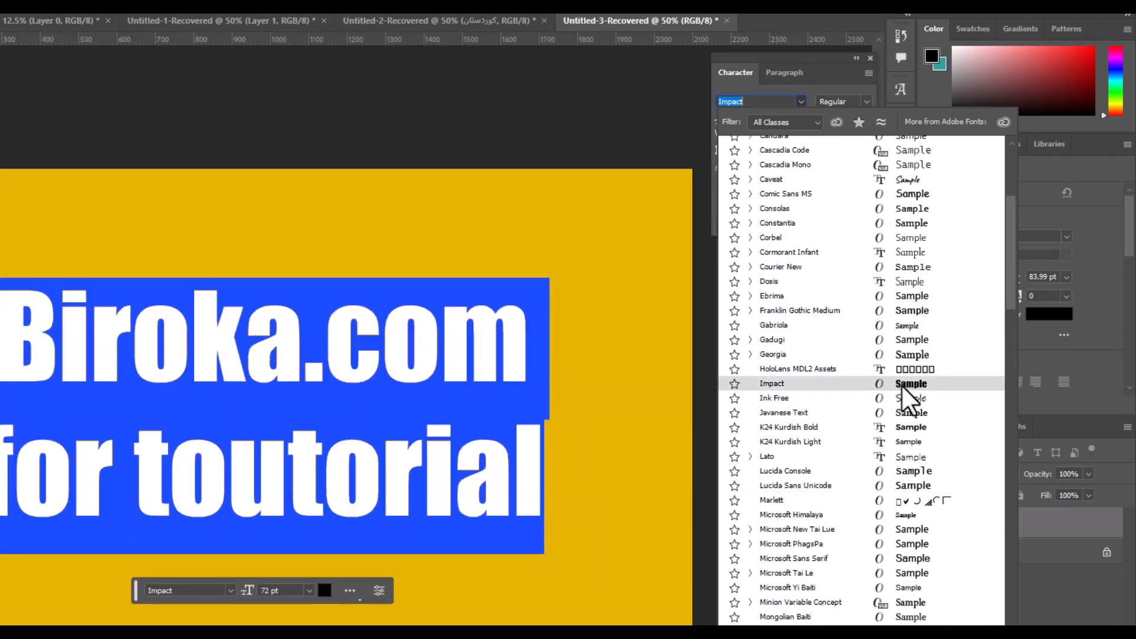
click(902, 387)
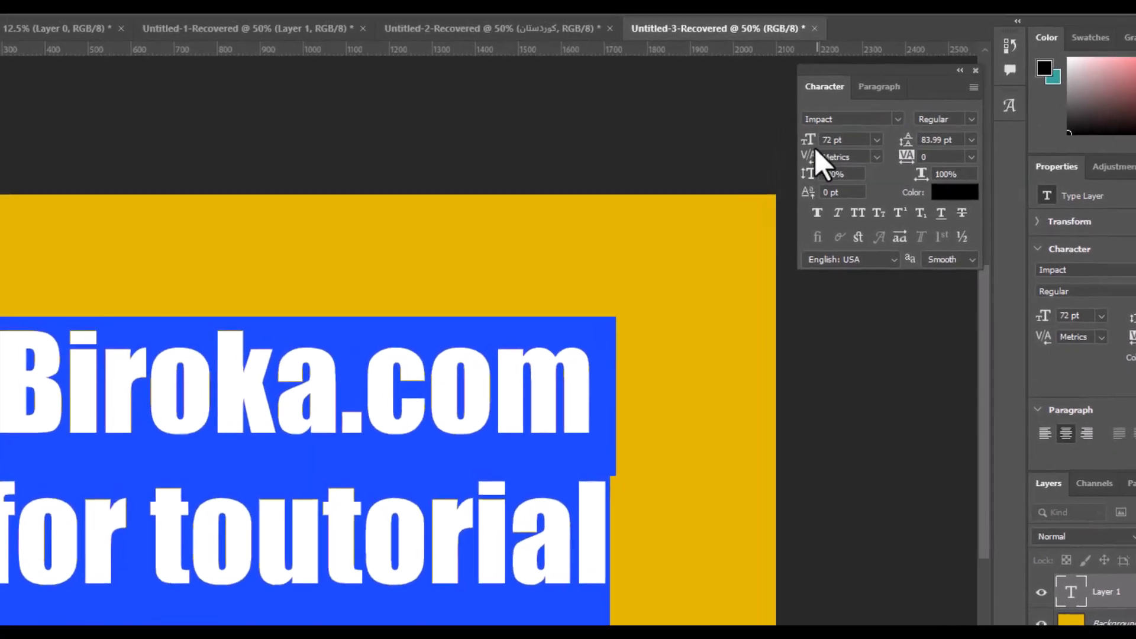
Step: Set the text's font size to 75 pt and leading to 78 pt, with a tracking of 60 on the first line
mouse_move(831, 155)
mouse_down()
mouse_move(857, 152)
mouse_move(828, 159)
mouse_up()
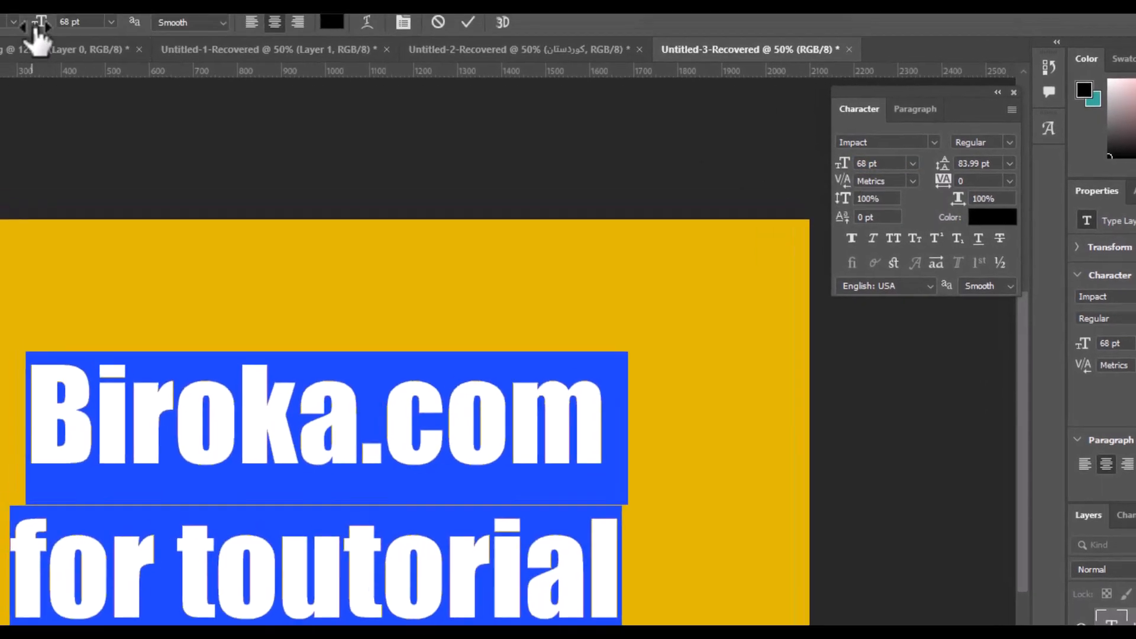
drag(35, 26, 71, 59)
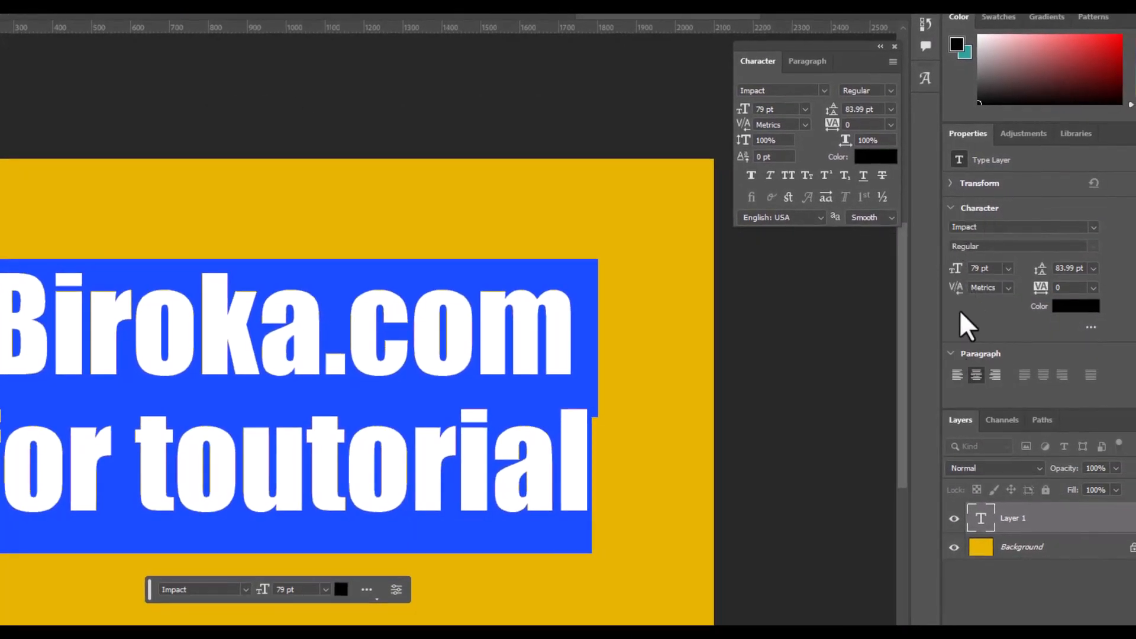
mouse_move(963, 270)
mouse_down()
mouse_move(973, 273)
mouse_move(957, 272)
mouse_up()
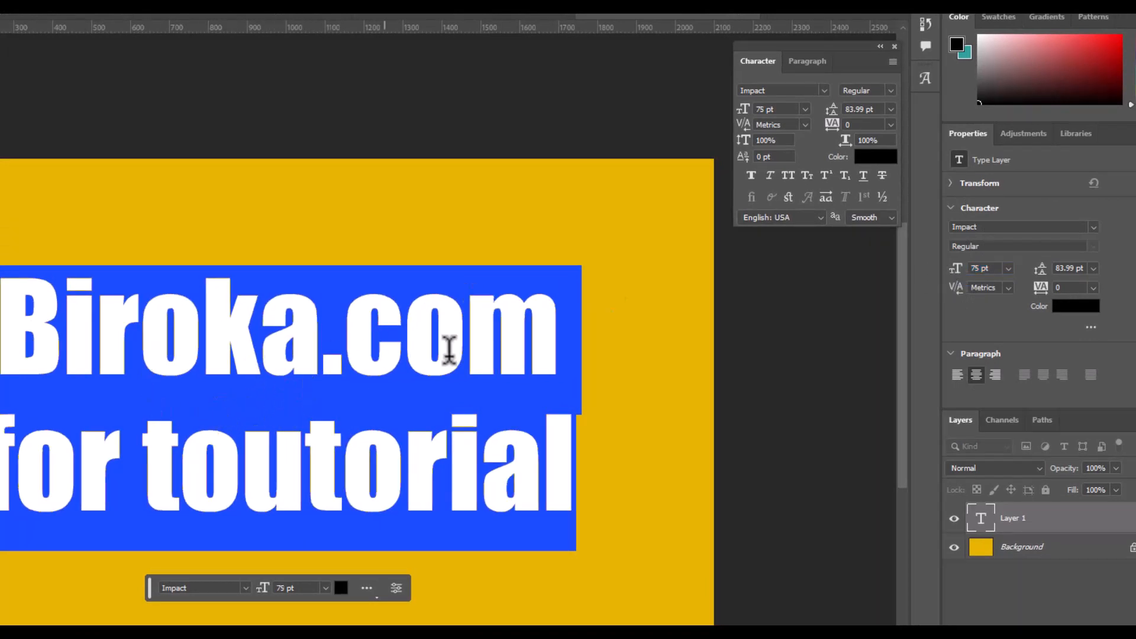
mouse_move(833, 118)
mouse_down()
mouse_move(862, 121)
mouse_move(806, 132)
mouse_move(852, 134)
mouse_move(829, 138)
mouse_up()
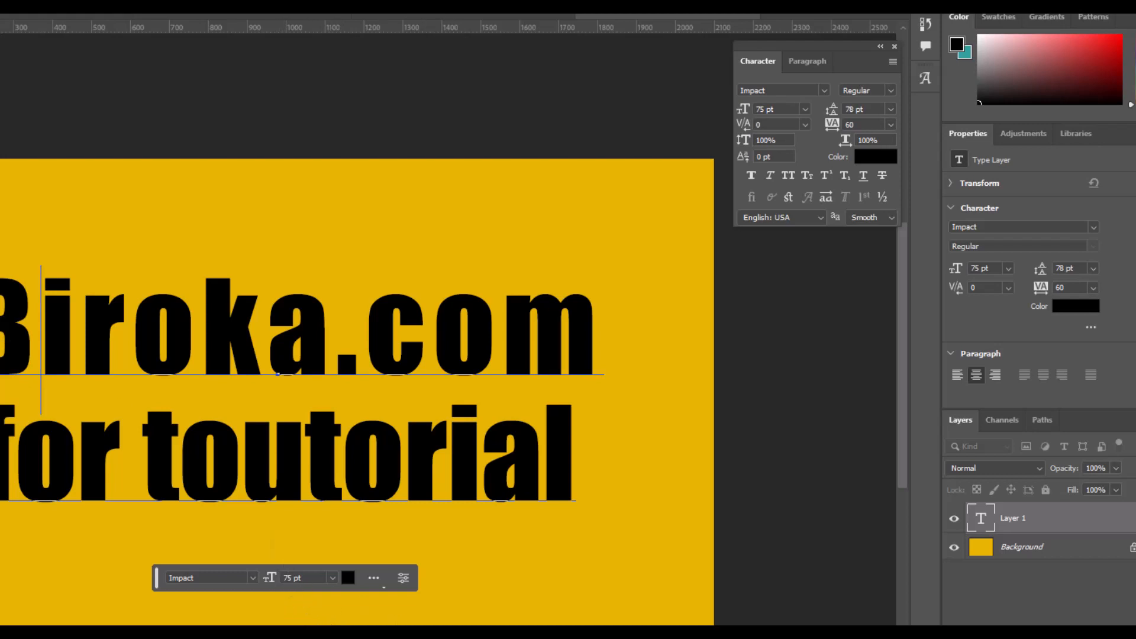
Step: Try a kerning of 200 between B and i and 310 between r and o, and return both to 0
drag(1, 328, 55, 329)
click(89, 324)
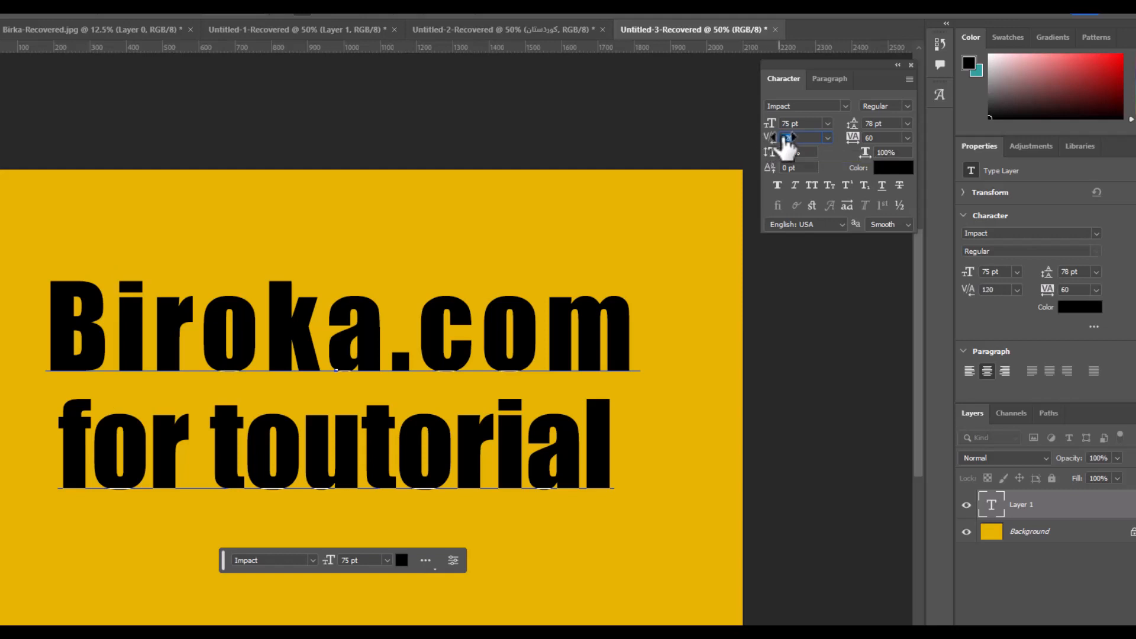
drag(789, 141, 773, 142)
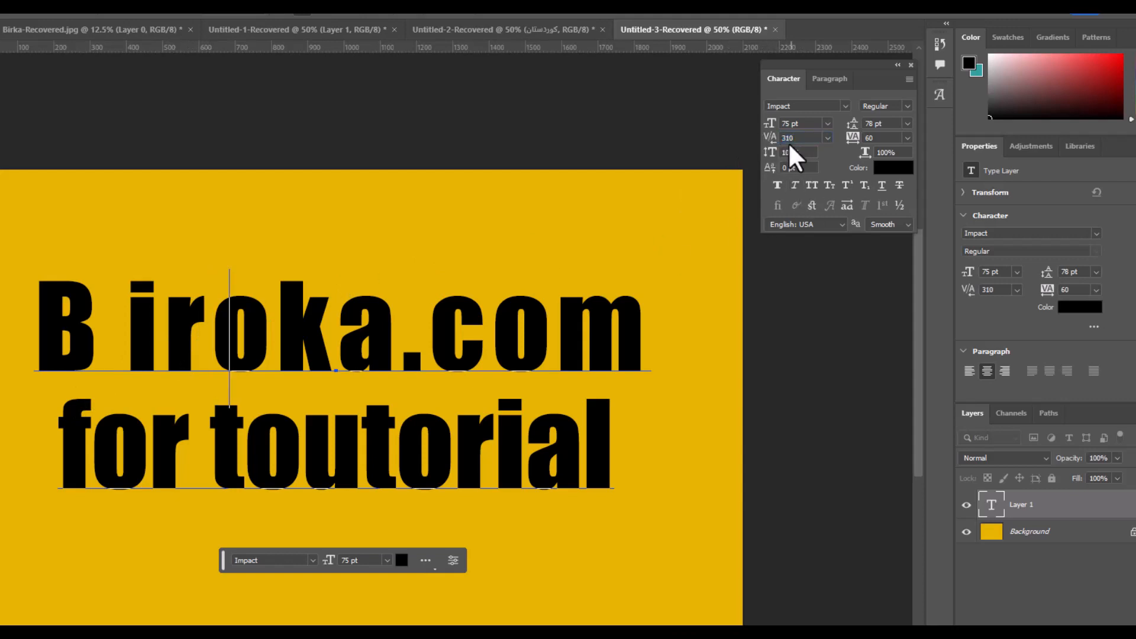
key(Return)
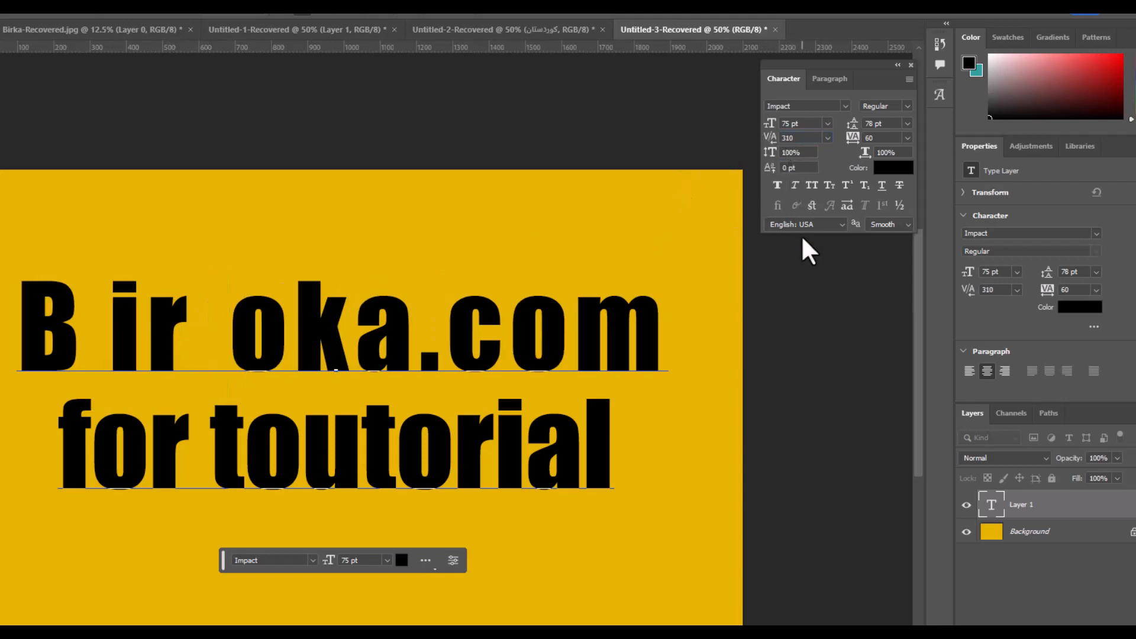
key(ctrl+z)
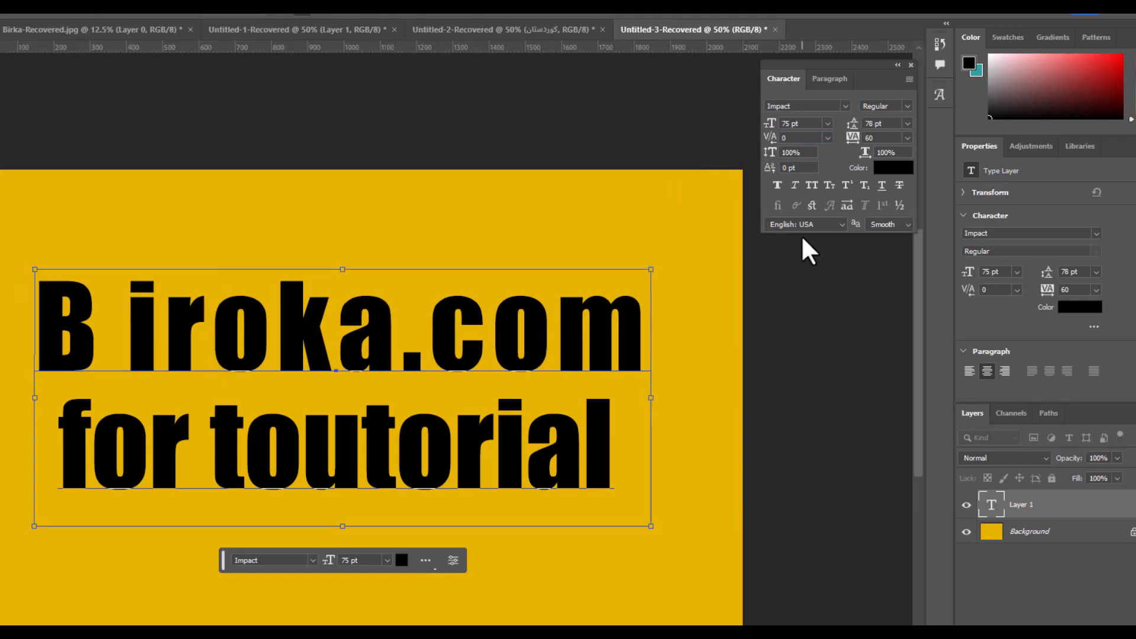
click(109, 348)
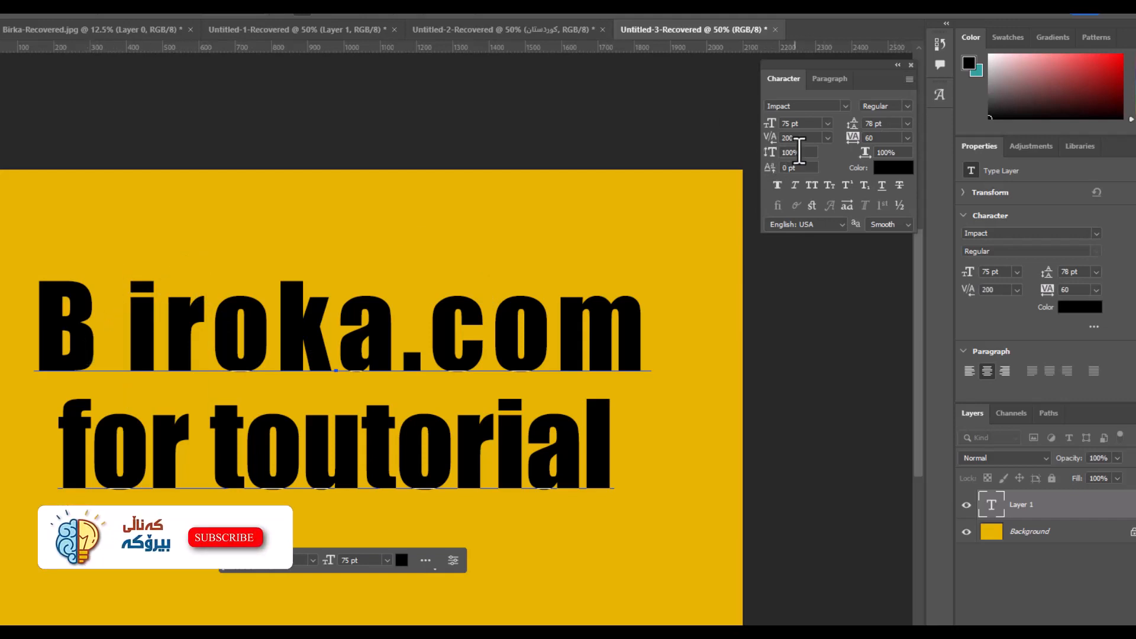
click(827, 137)
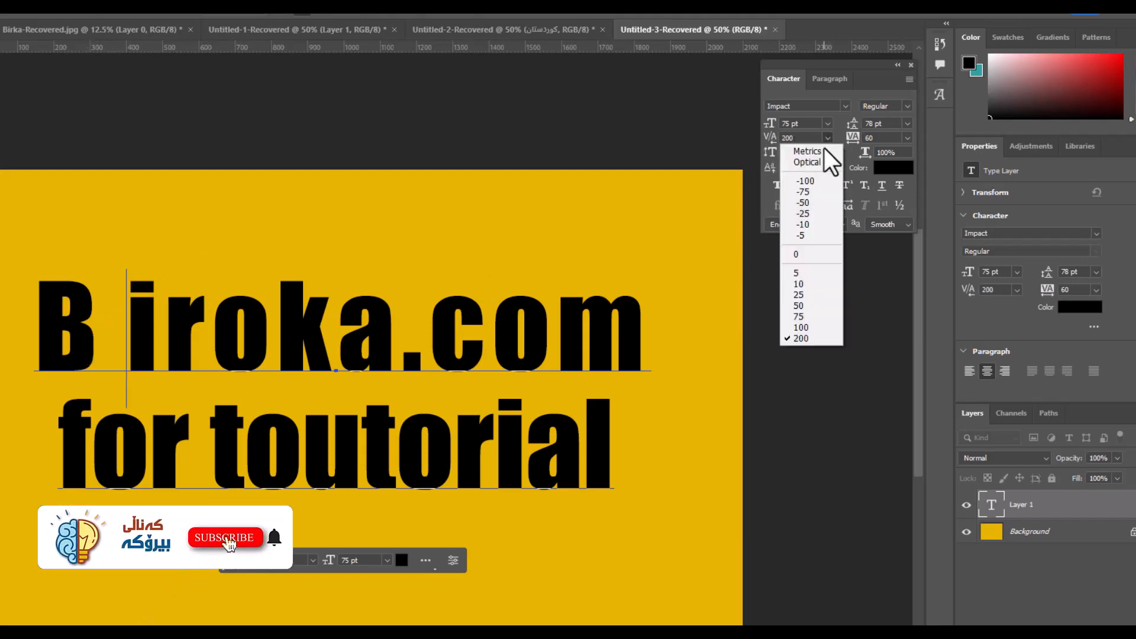
click(818, 253)
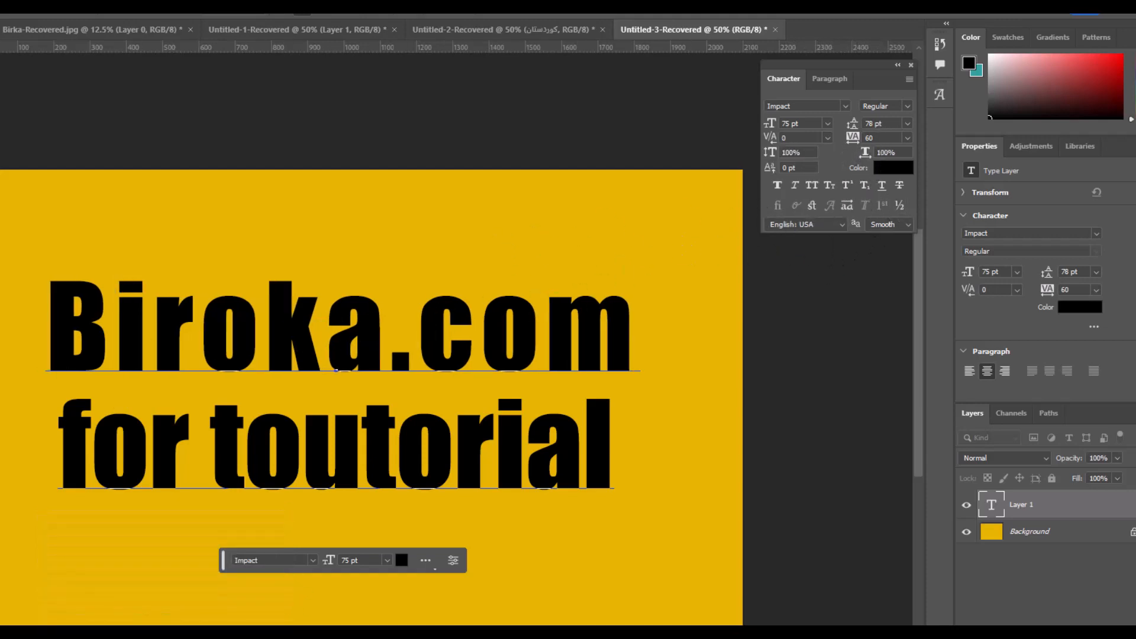
Step: Try a tracking of -140 on the word Biroka and set its tracking to 0
drag(65, 314, 364, 334)
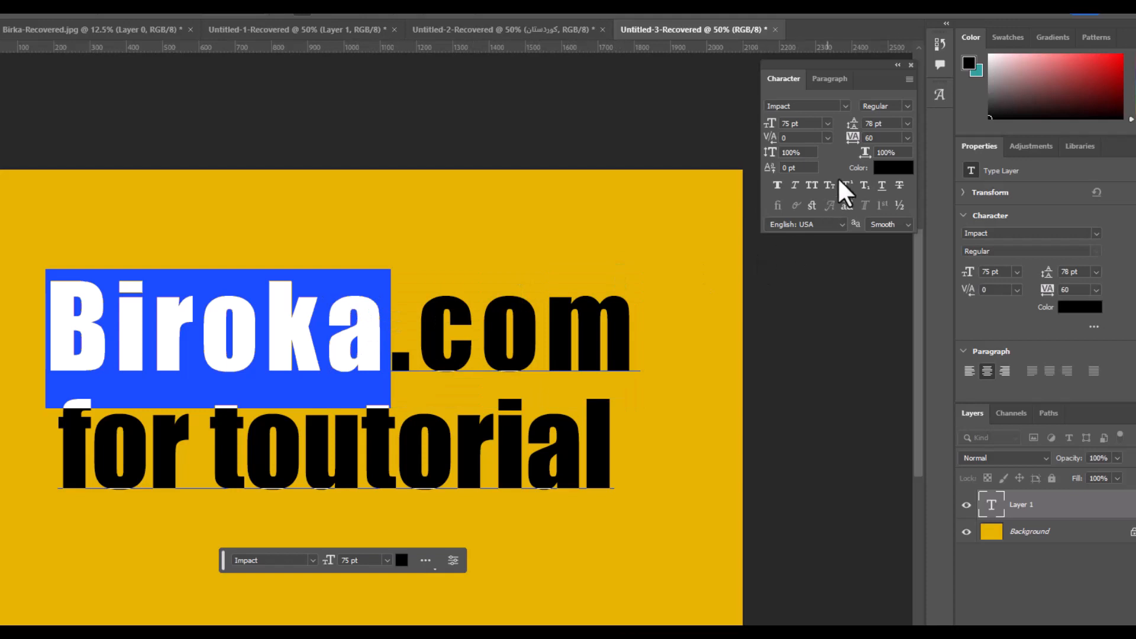
drag(859, 155, 837, 144)
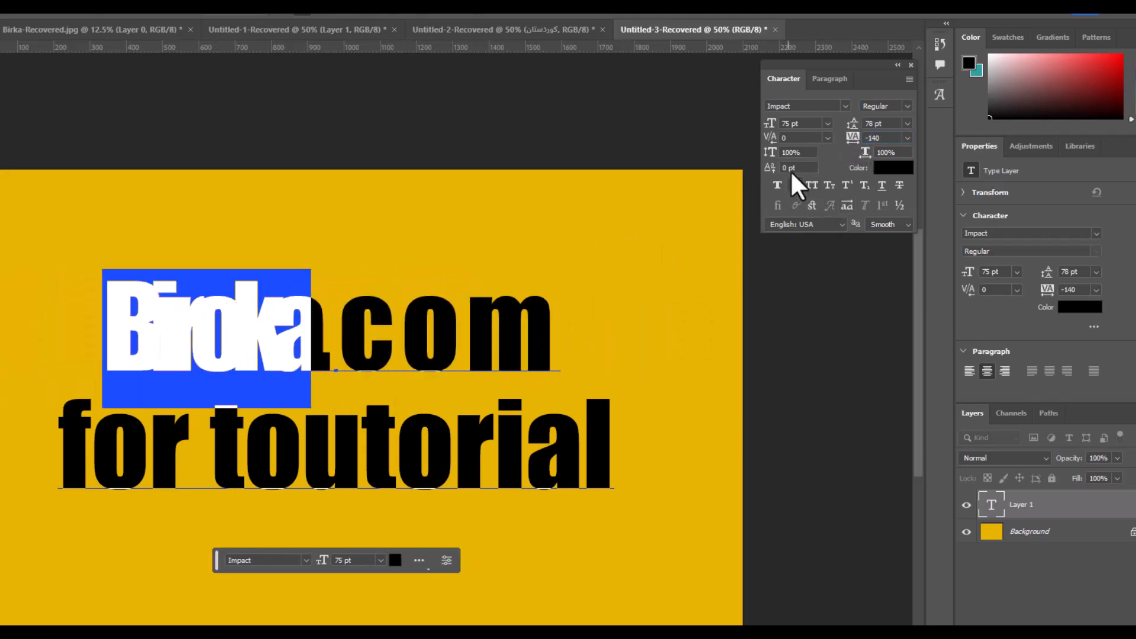
click(907, 138)
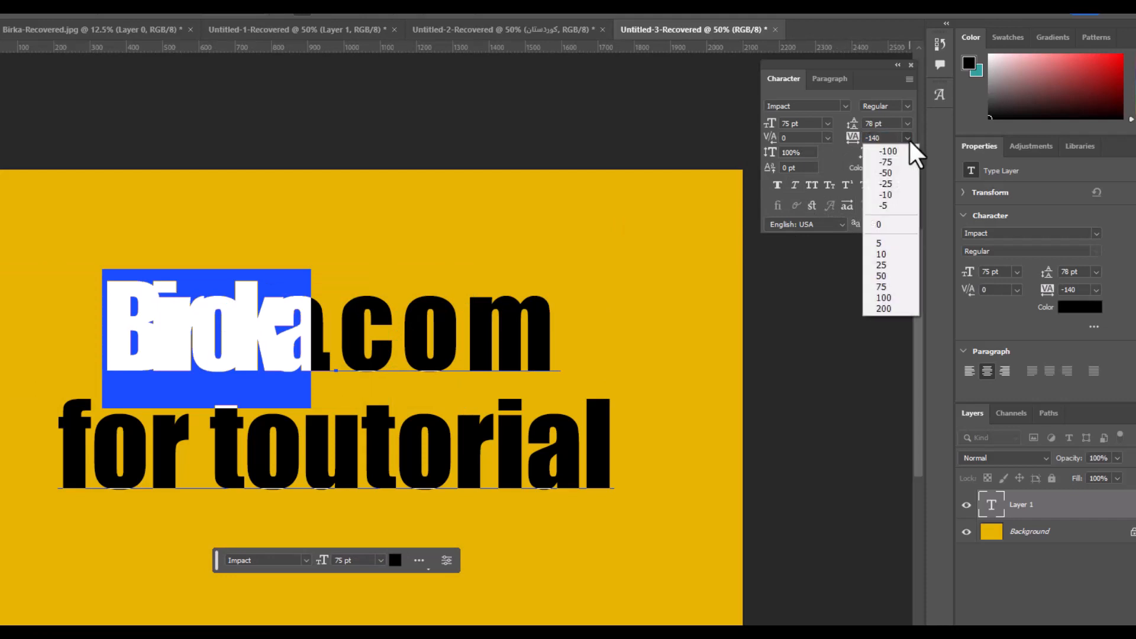
click(884, 227)
click(97, 329)
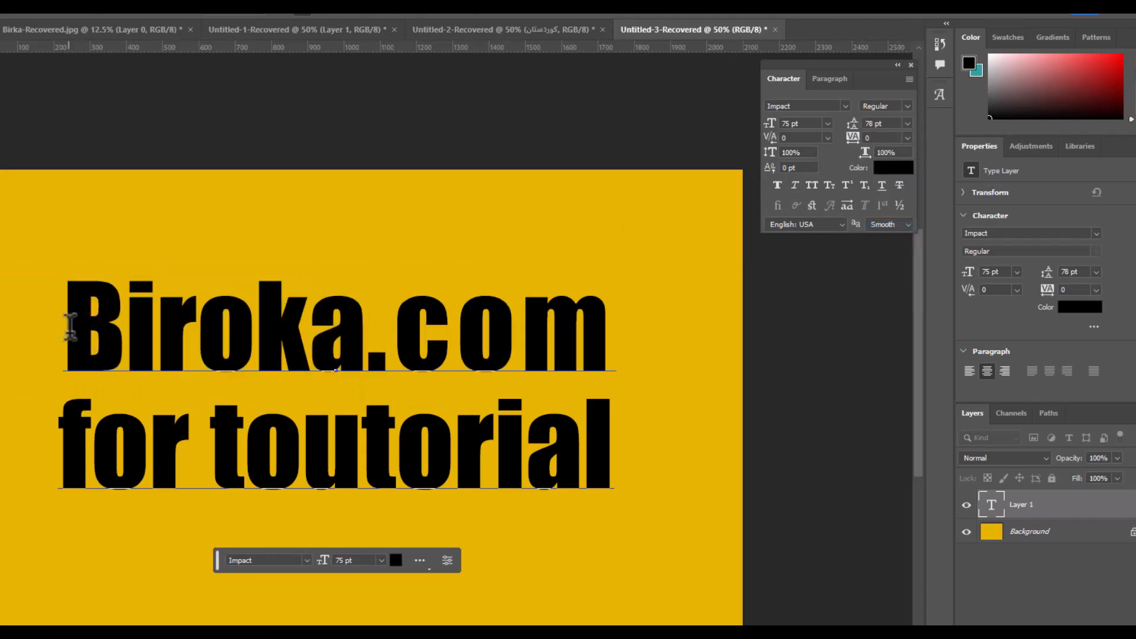
Step: Try a tighter tracking and a changed horizontal scale on the letters Bi, and reset the tracking of Bir to 0
drag(65, 326, 153, 340)
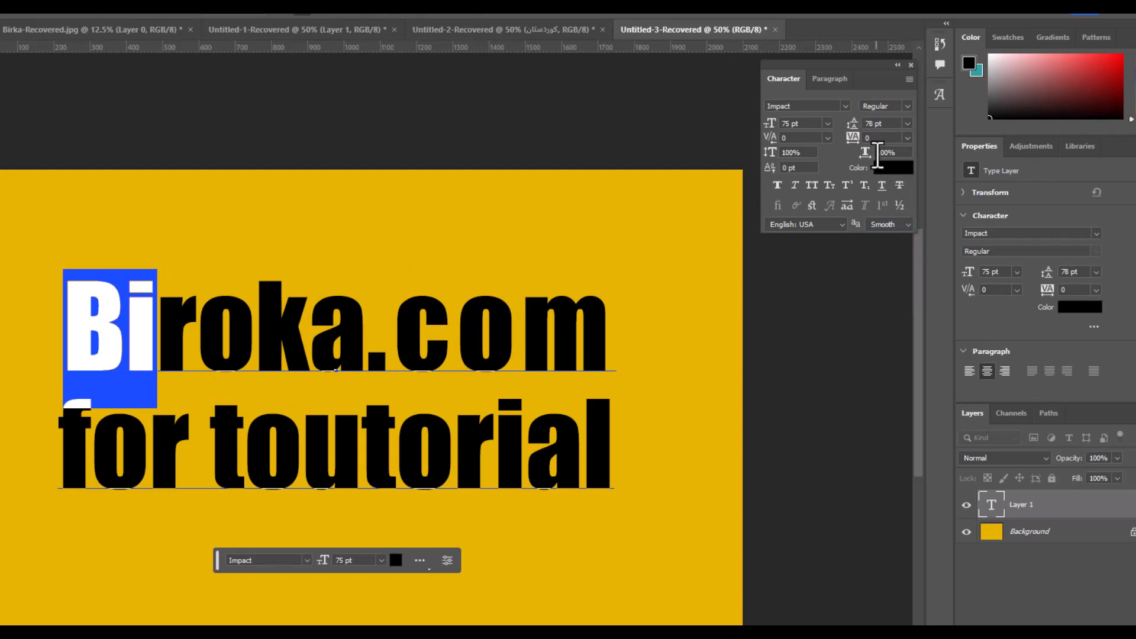
drag(867, 156, 811, 165)
click(174, 308)
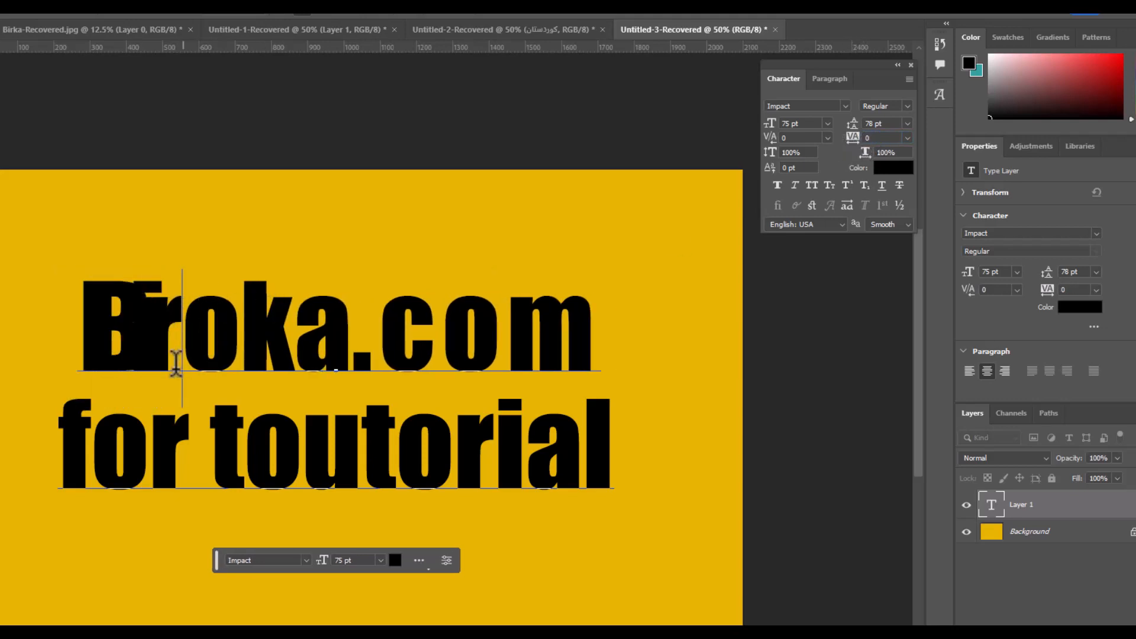
drag(76, 322, 174, 330)
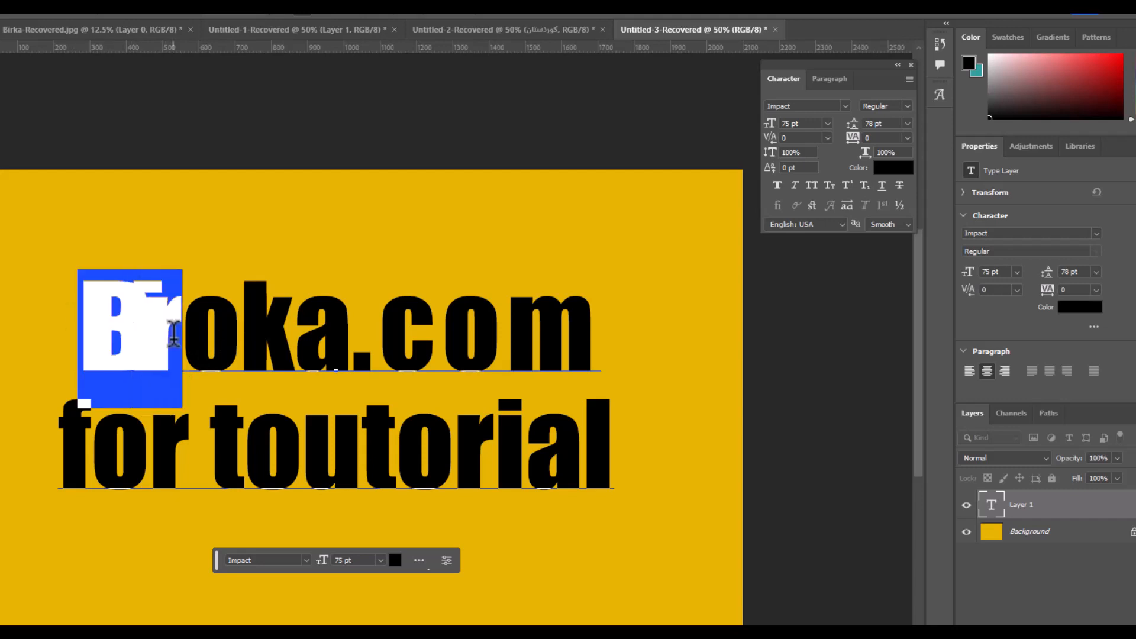
click(906, 137)
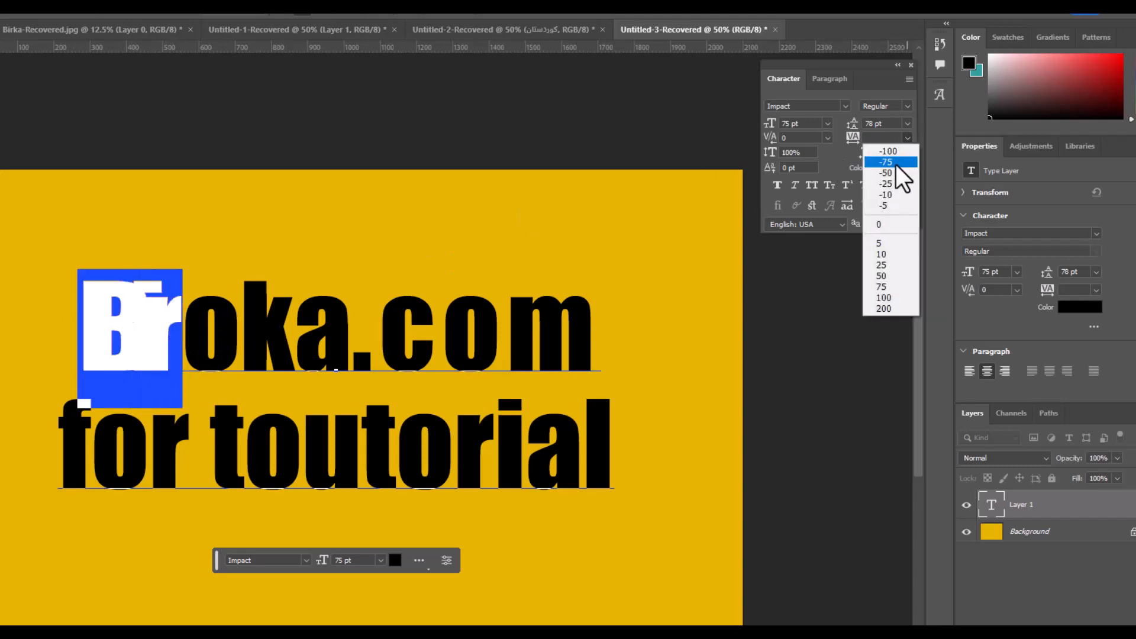
click(887, 222)
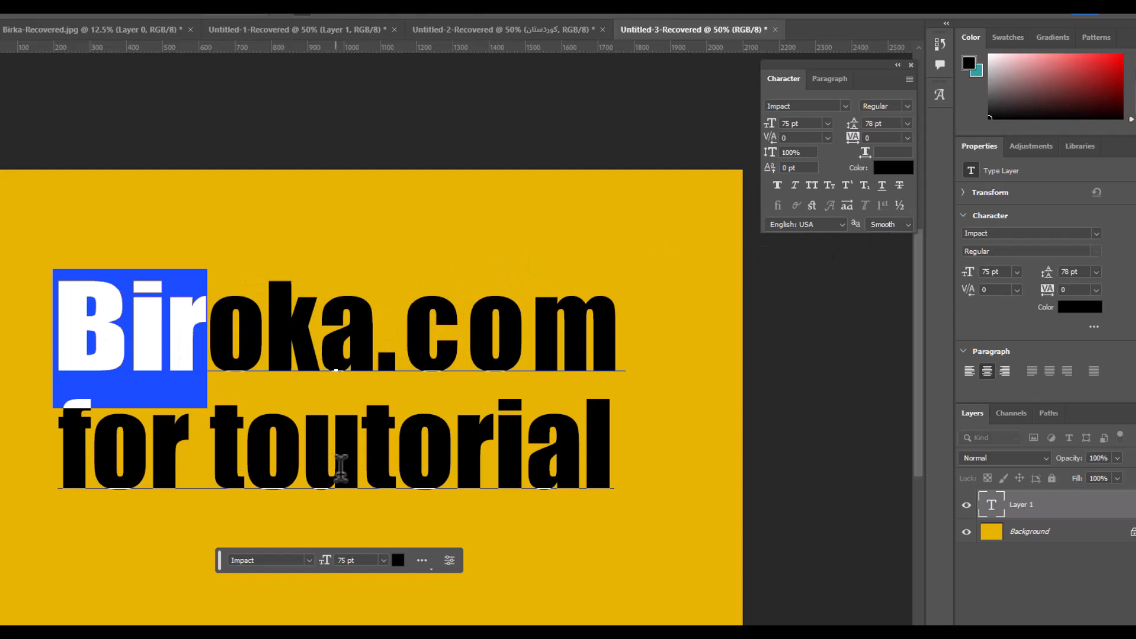
Step: Try a vertical scale of 140% on the word Biroka and undo the last scale changes
click(104, 341)
drag(71, 331, 381, 337)
mouse_move(770, 152)
mouse_down()
mouse_move(791, 156)
mouse_move(778, 157)
mouse_up()
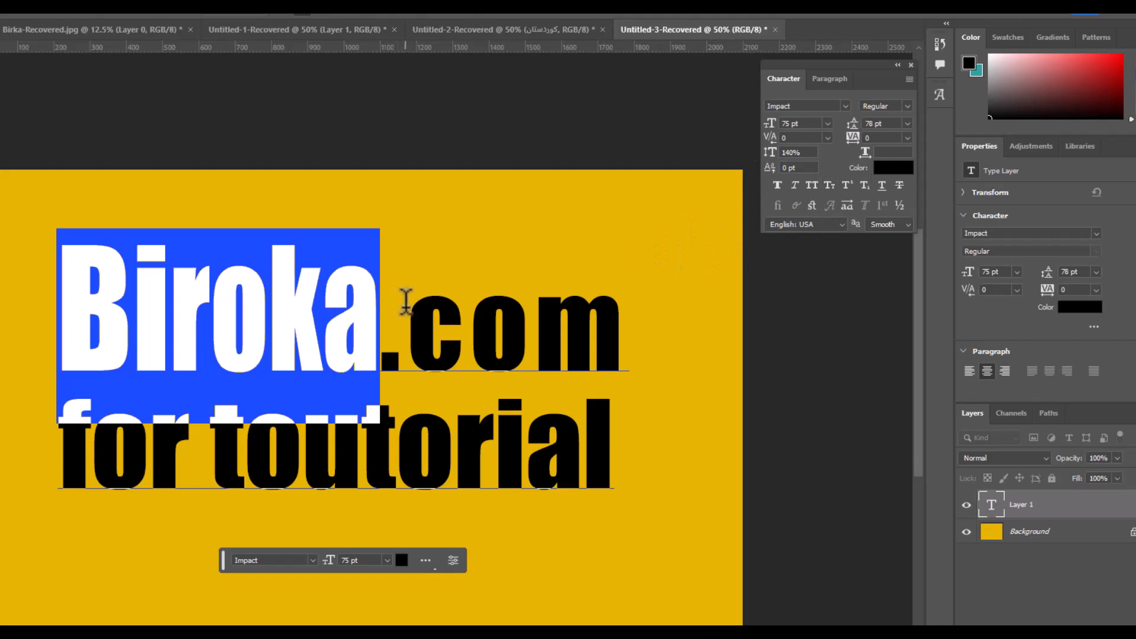
key(ctrl+z)
key(ctrl+z)
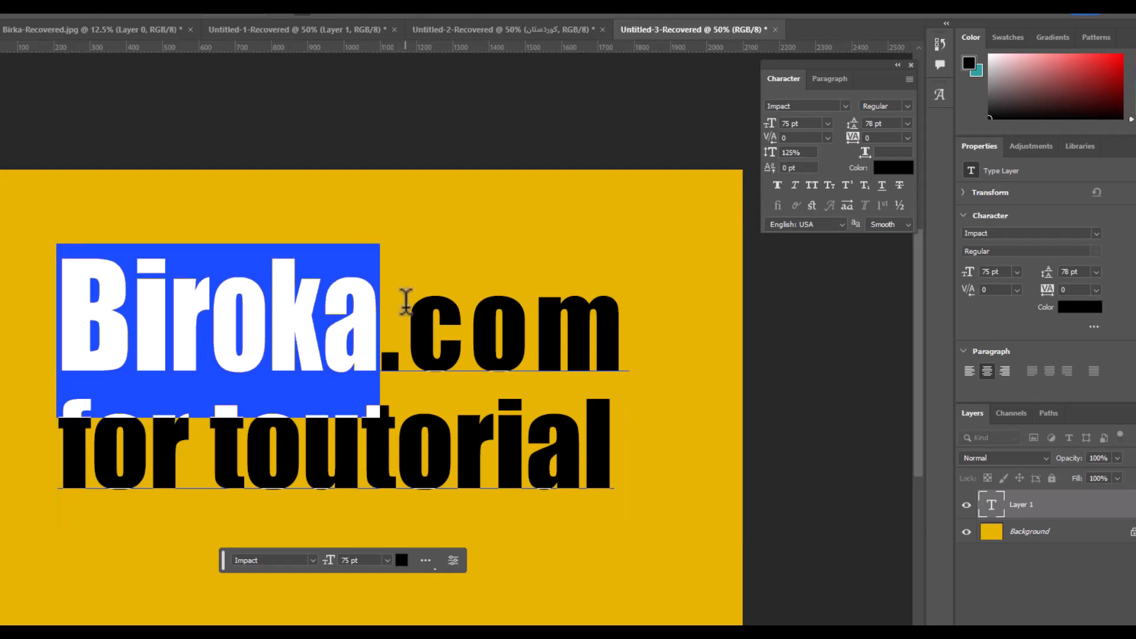
Step: Set both the horizontal and vertical scale of the word Biroka to 100%
drag(867, 153, 885, 172)
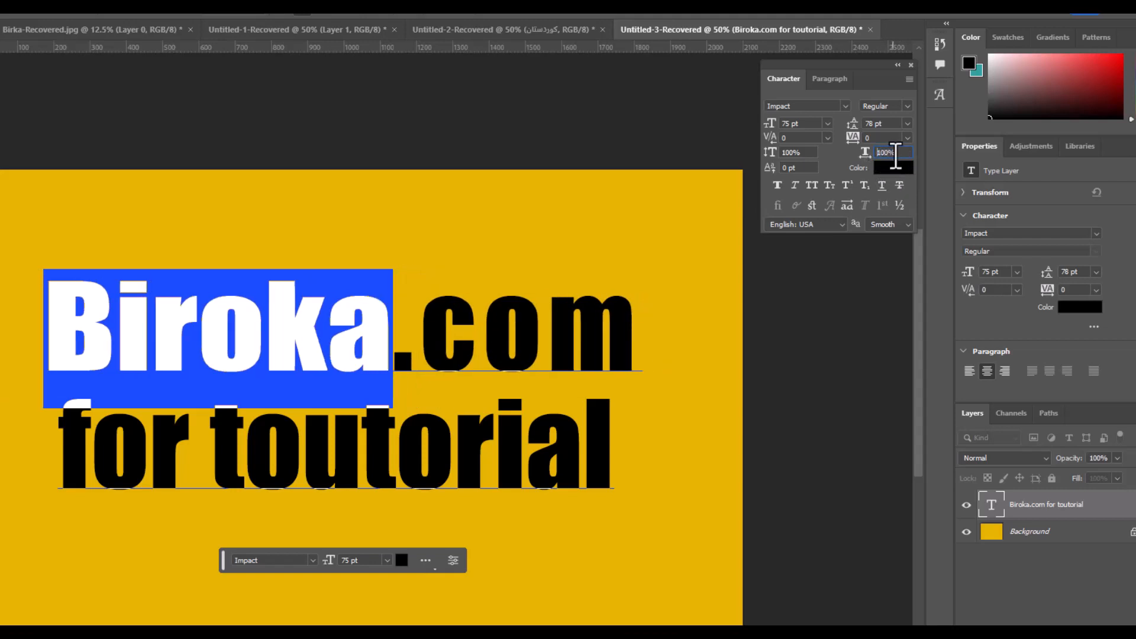
key(Return)
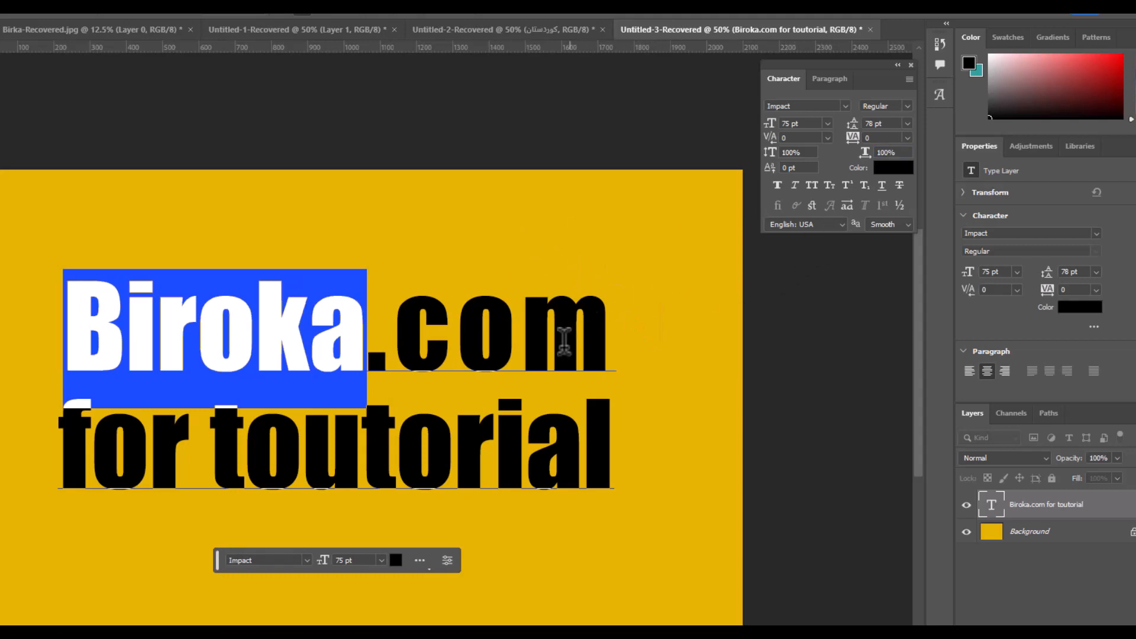
click(506, 334)
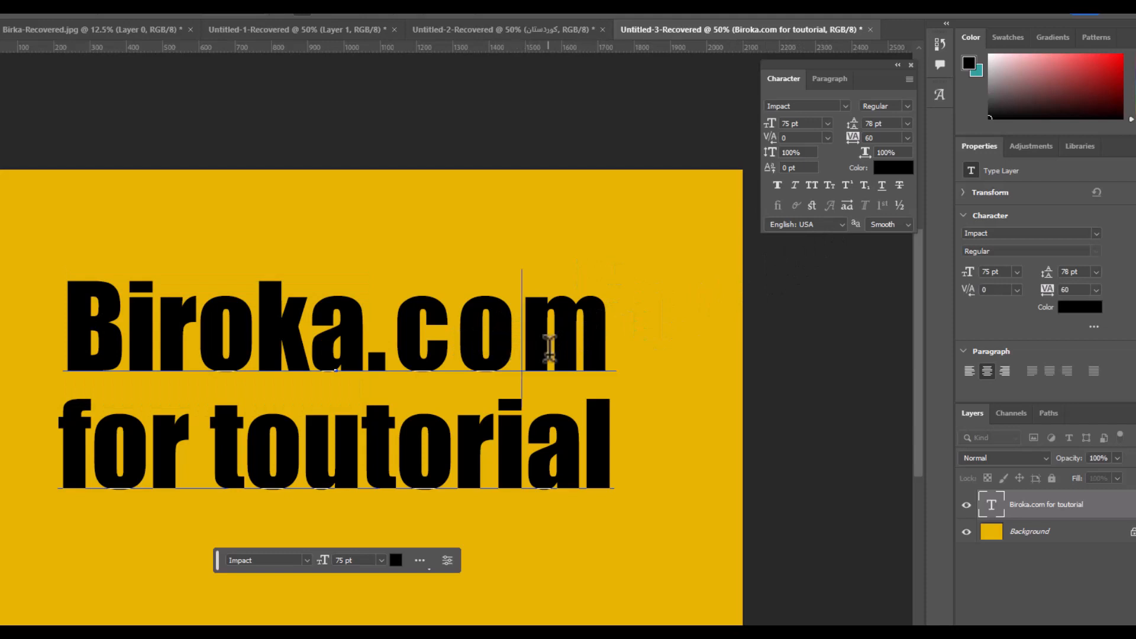
click(600, 361)
Step: Raise the letter B of Biroka with a baseline shift of 56 pt
drag(65, 319, 108, 340)
click(142, 326)
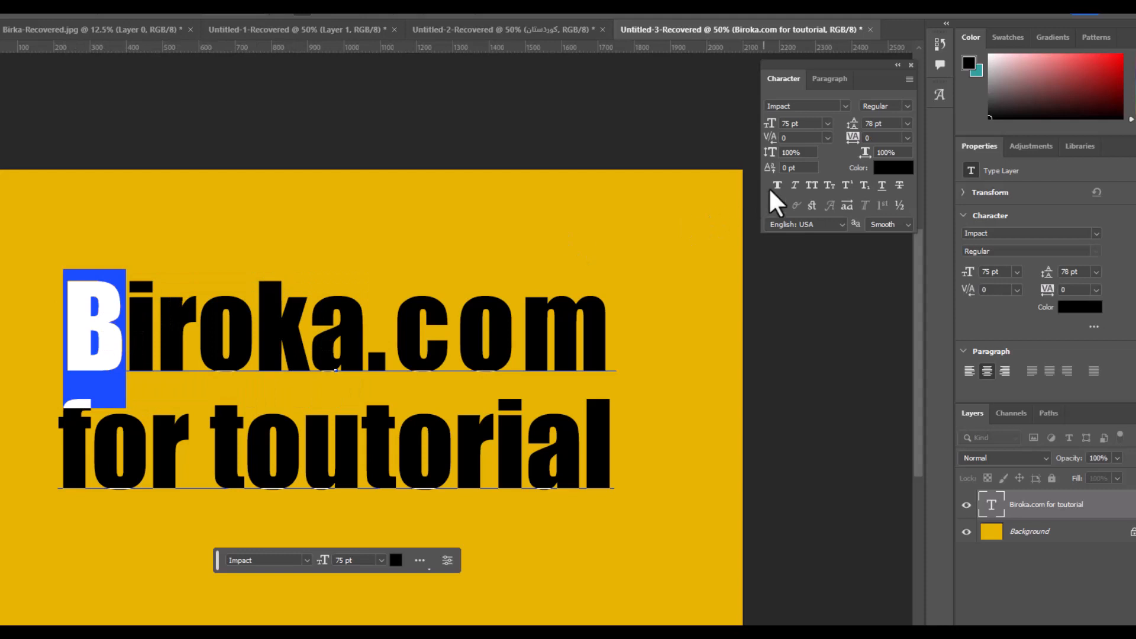
drag(774, 180, 815, 192)
click(102, 266)
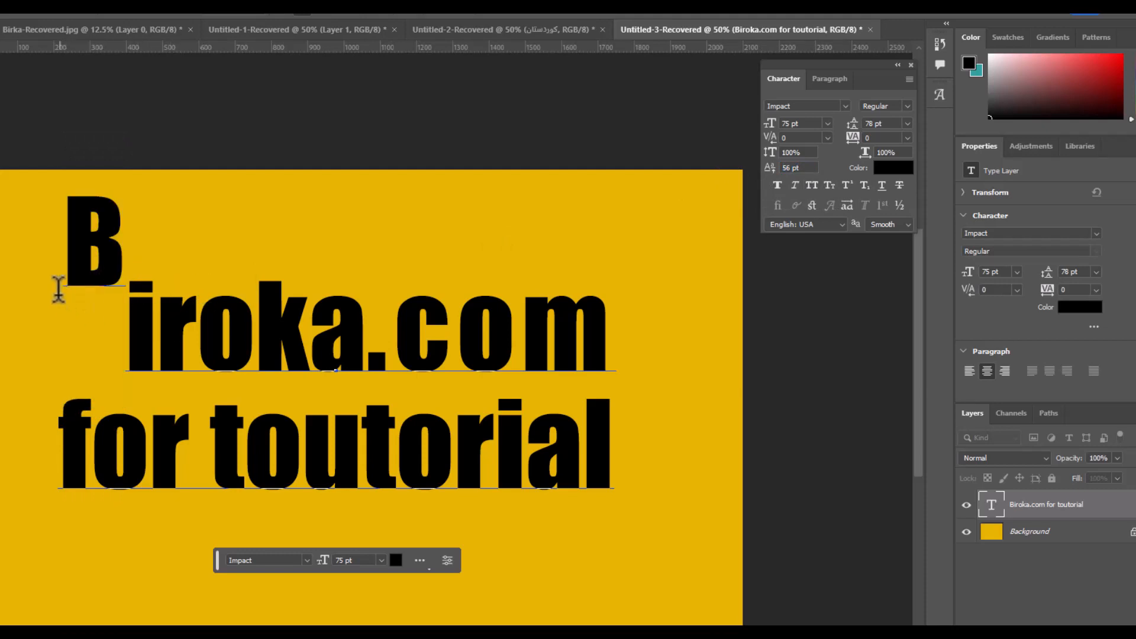
Step: Move the text block slightly right and down, and set the letter B's baseline shift to 0 pt
drag(38, 259, 278, 337)
click(151, 264)
click(183, 267)
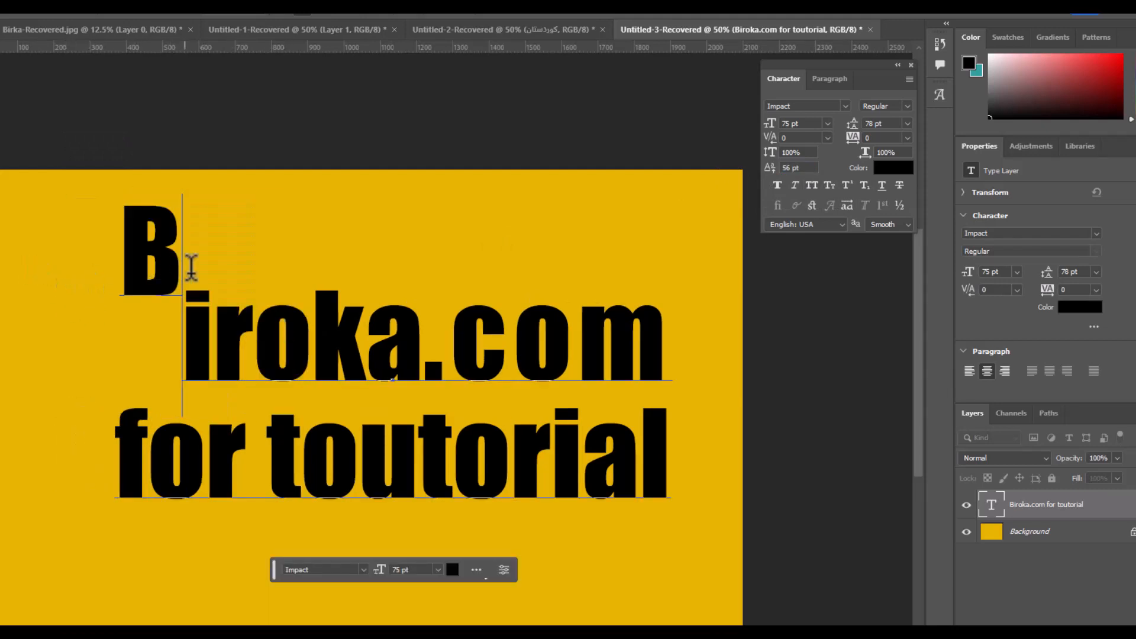
drag(150, 261, 137, 255)
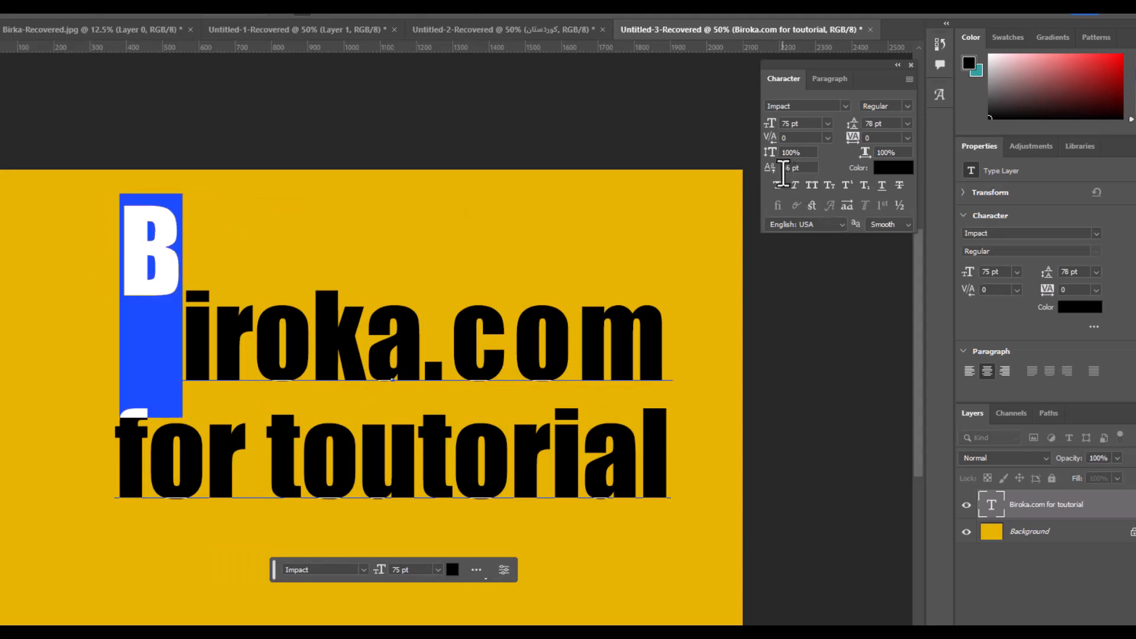
drag(765, 178, 786, 193)
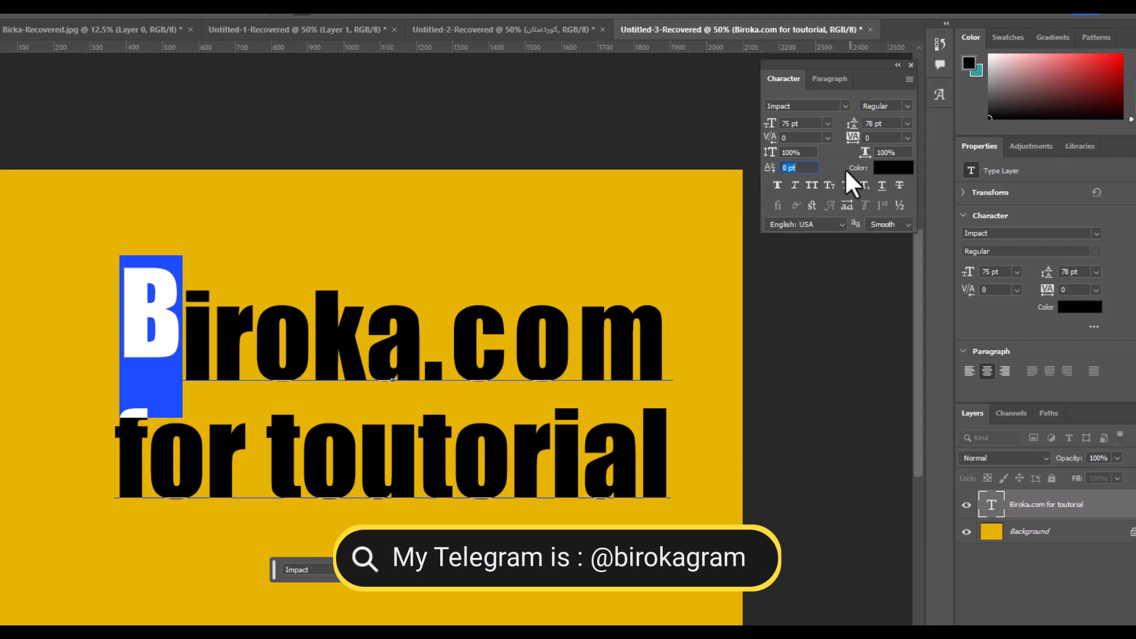
Step: Apply the 0 pt baseline shift to the letter B of Biroka and deselect it
key(Return)
click(184, 333)
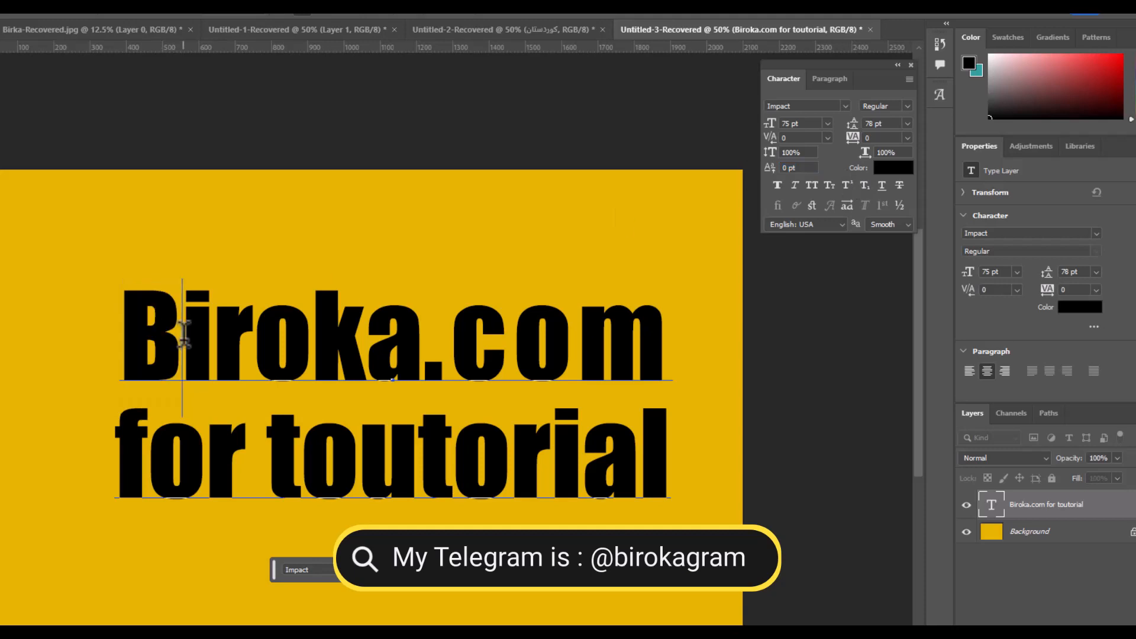
Step: Try the red text color #c01717 on the word Biroka, cancel the color change and deselect the word
drag(121, 334, 408, 337)
click(892, 168)
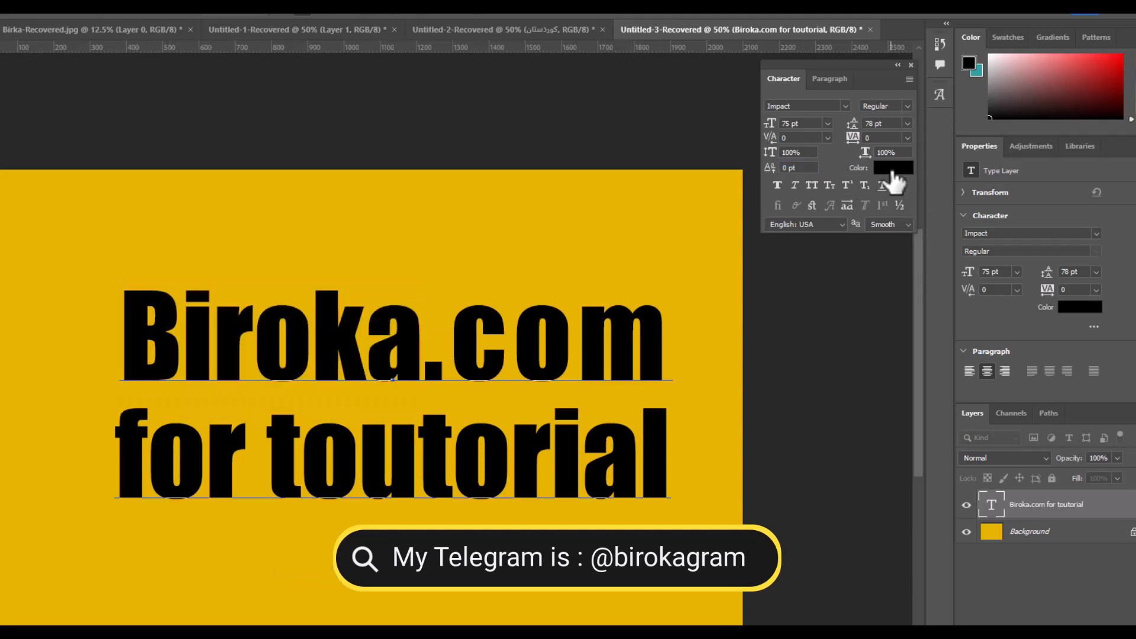
click(909, 204)
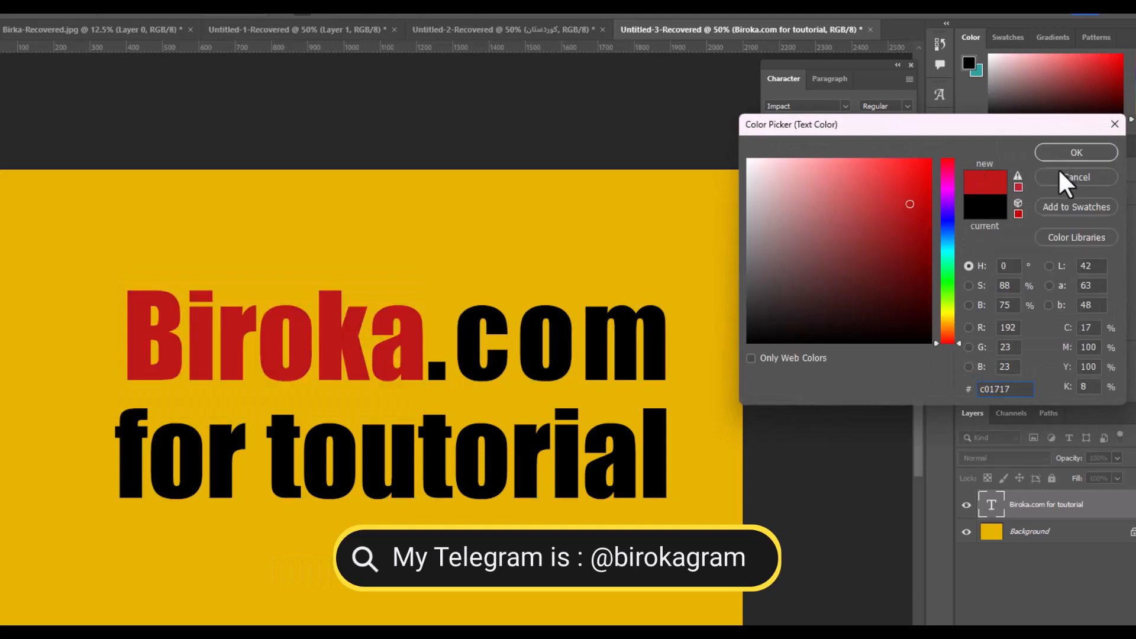
click(1088, 178)
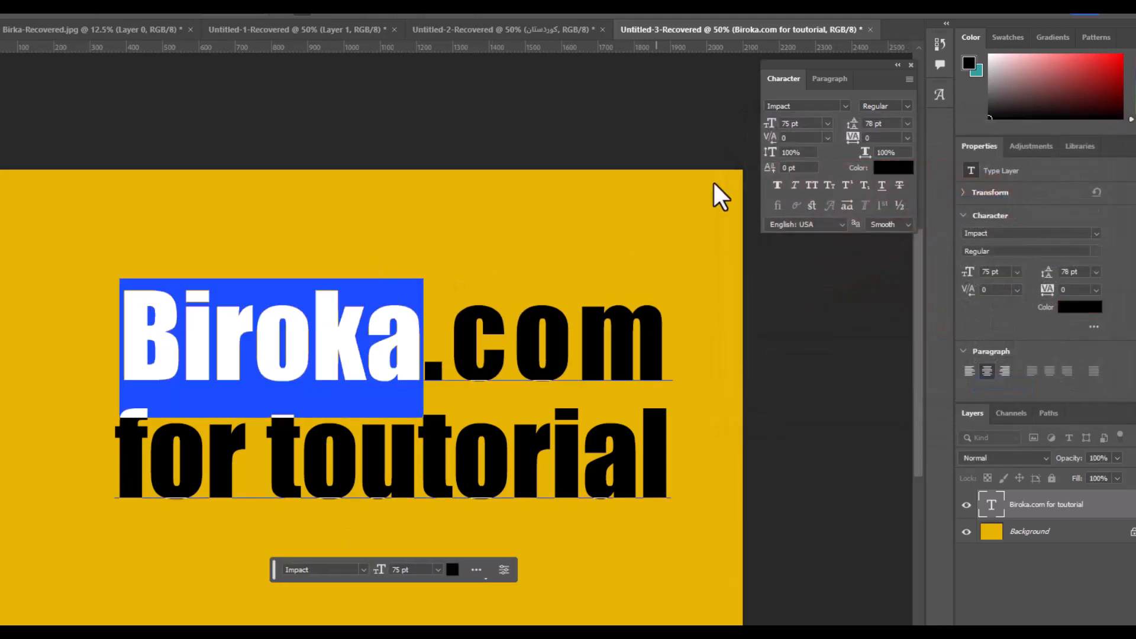
click(323, 308)
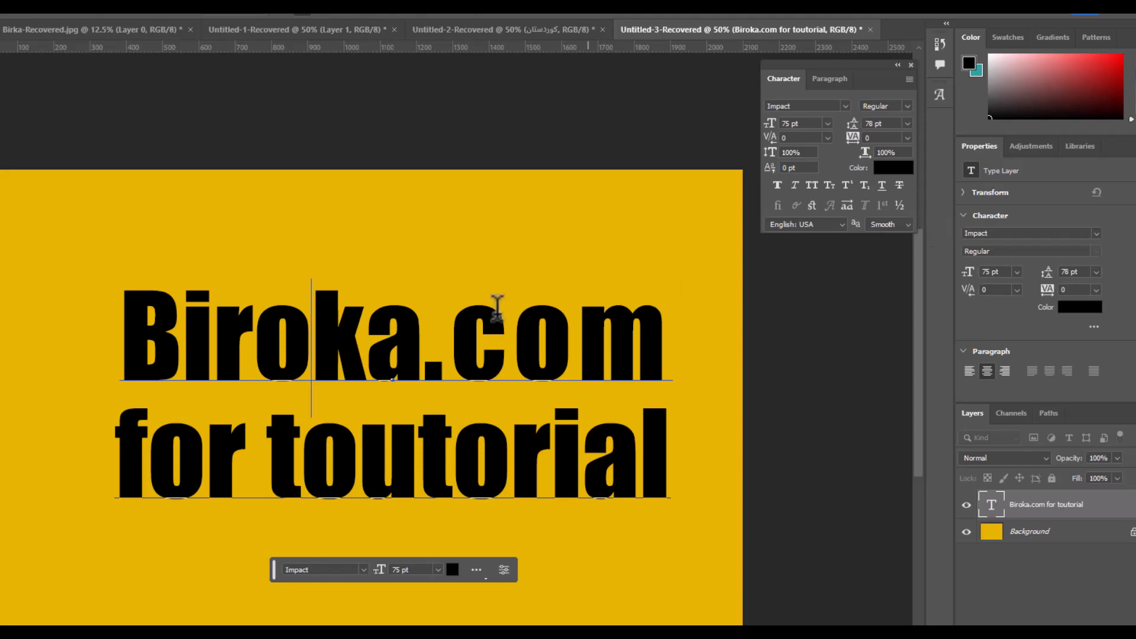
Step: Try faux bold and faux italic in turn on the word Biroka, switching each one off again
click(778, 186)
drag(111, 302, 399, 339)
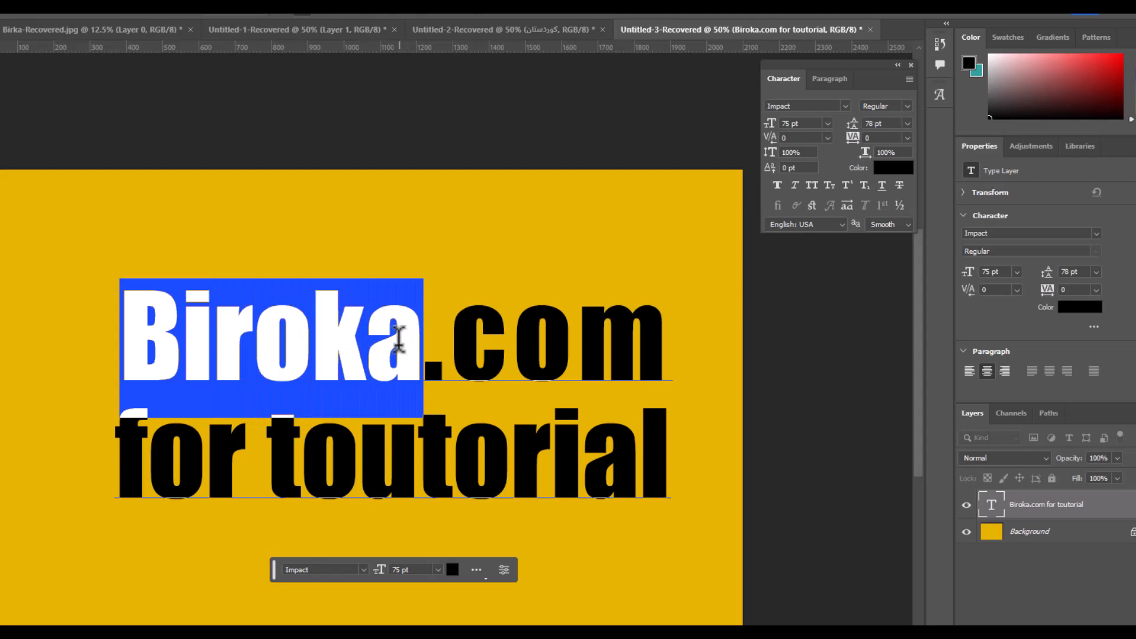
click(777, 183)
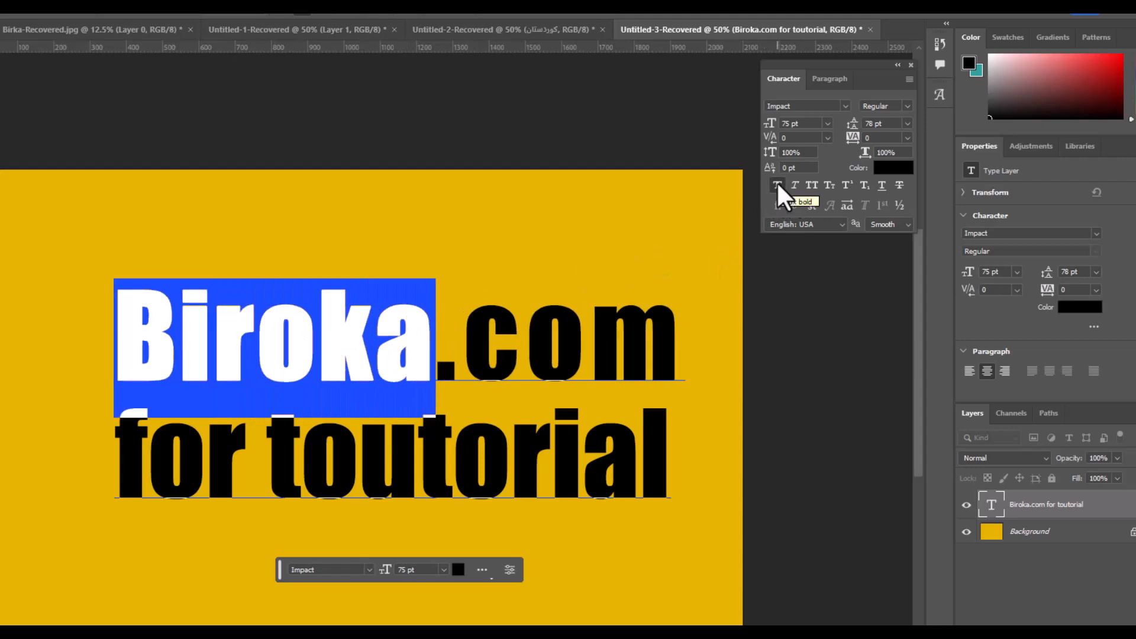
click(776, 183)
click(793, 185)
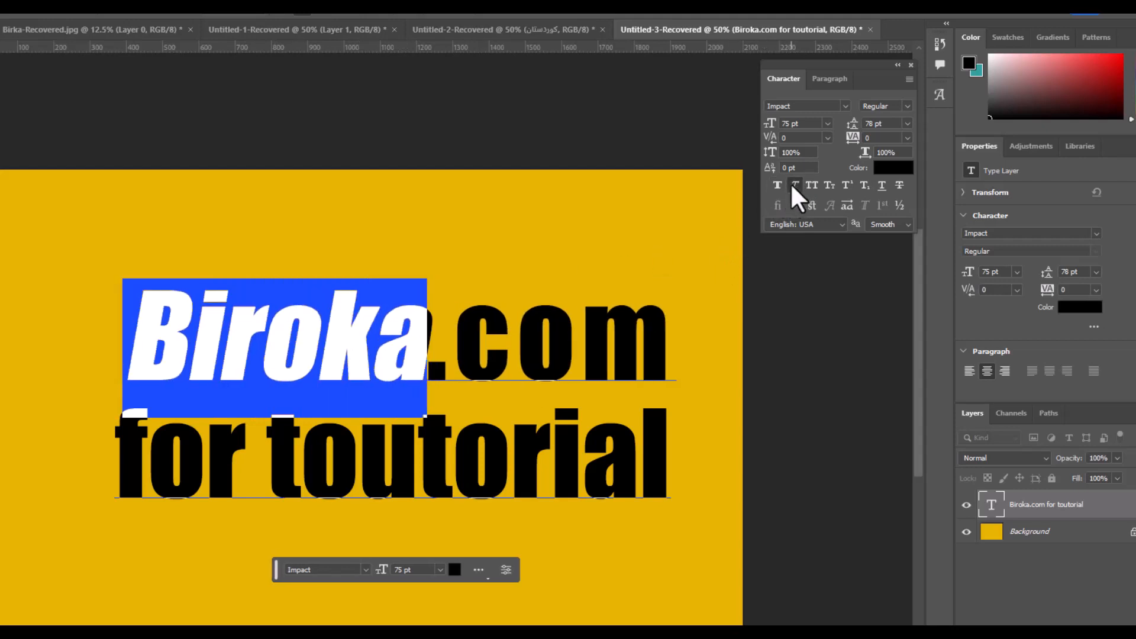
click(789, 184)
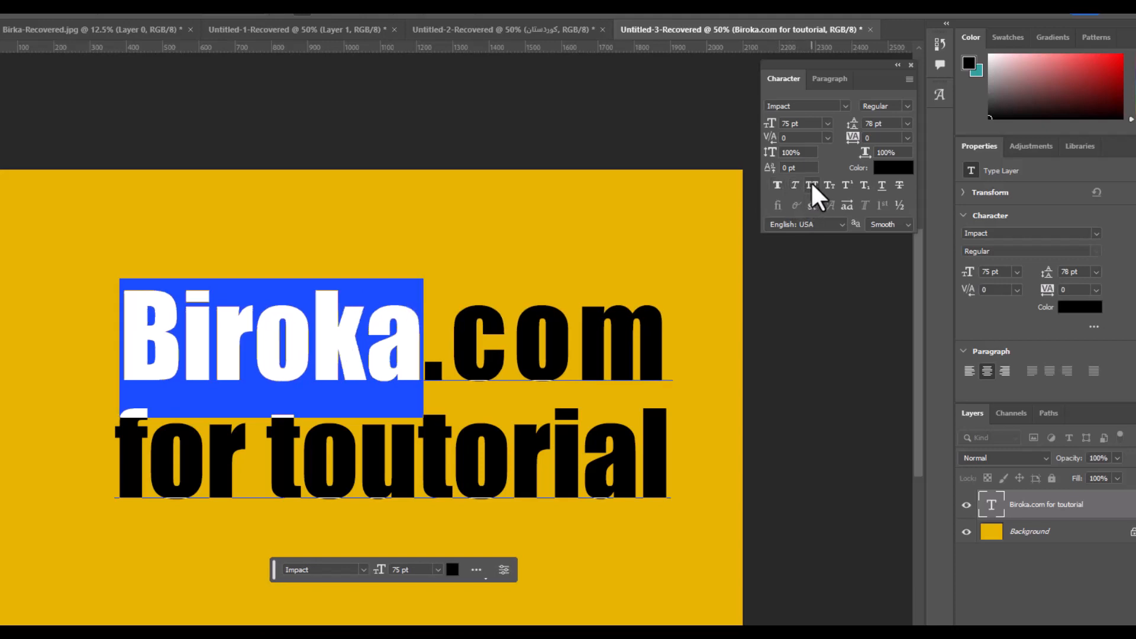
Step: Try all caps on the word Biroka, and apply small caps to it instead
click(811, 183)
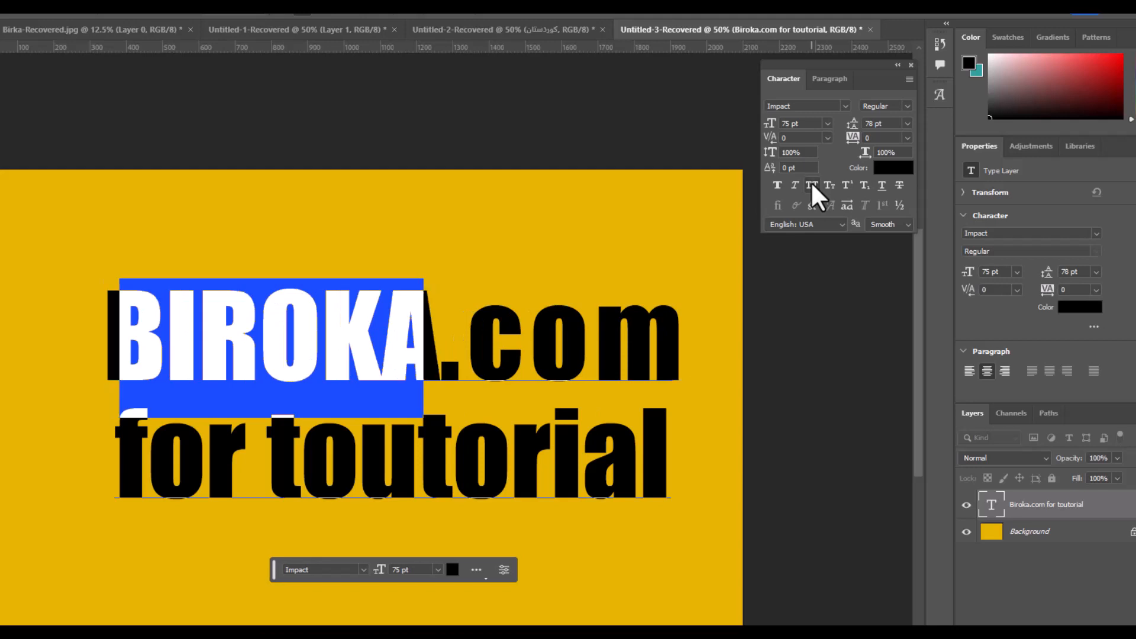
click(812, 185)
click(829, 185)
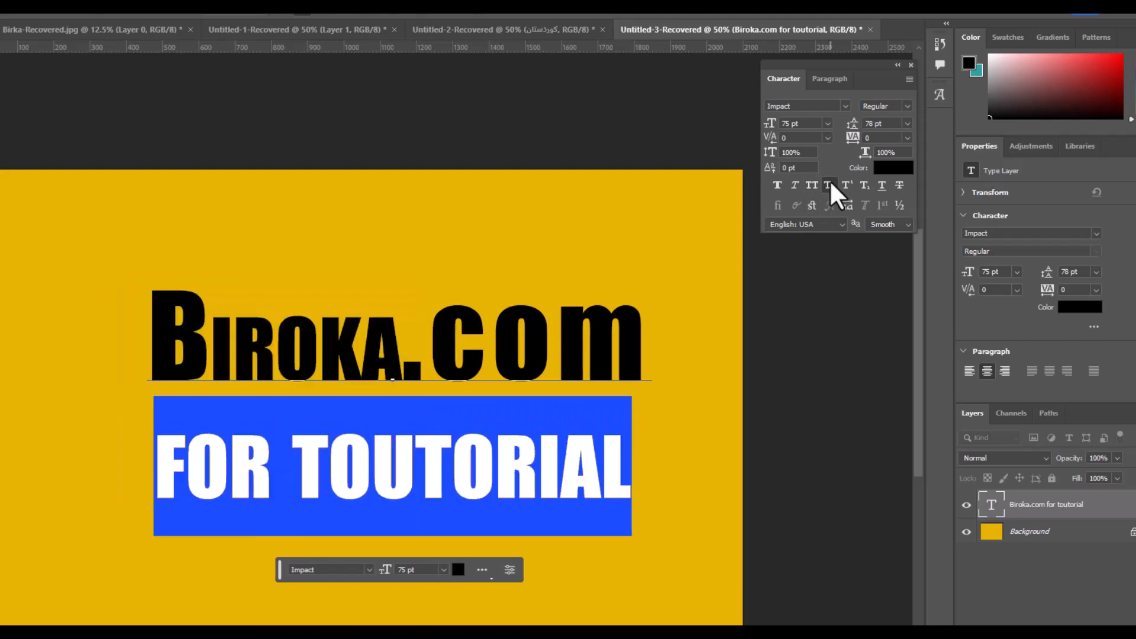
Step: Toggle small caps on the line "for toutorial" and on its first letter f, leaving the style off for both
click(829, 185)
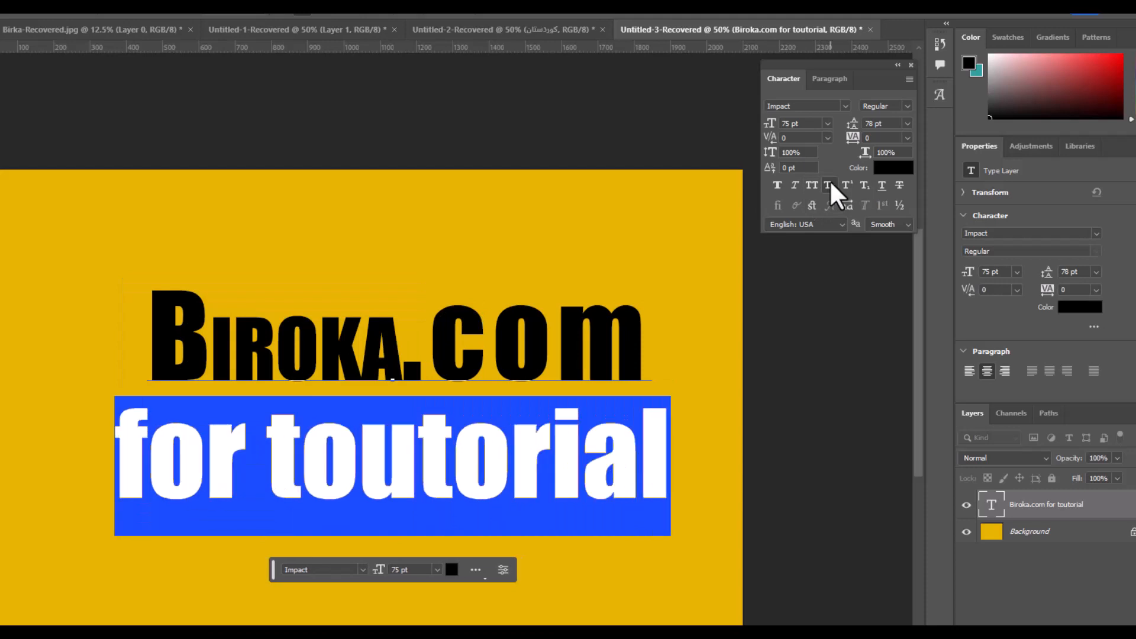
click(830, 182)
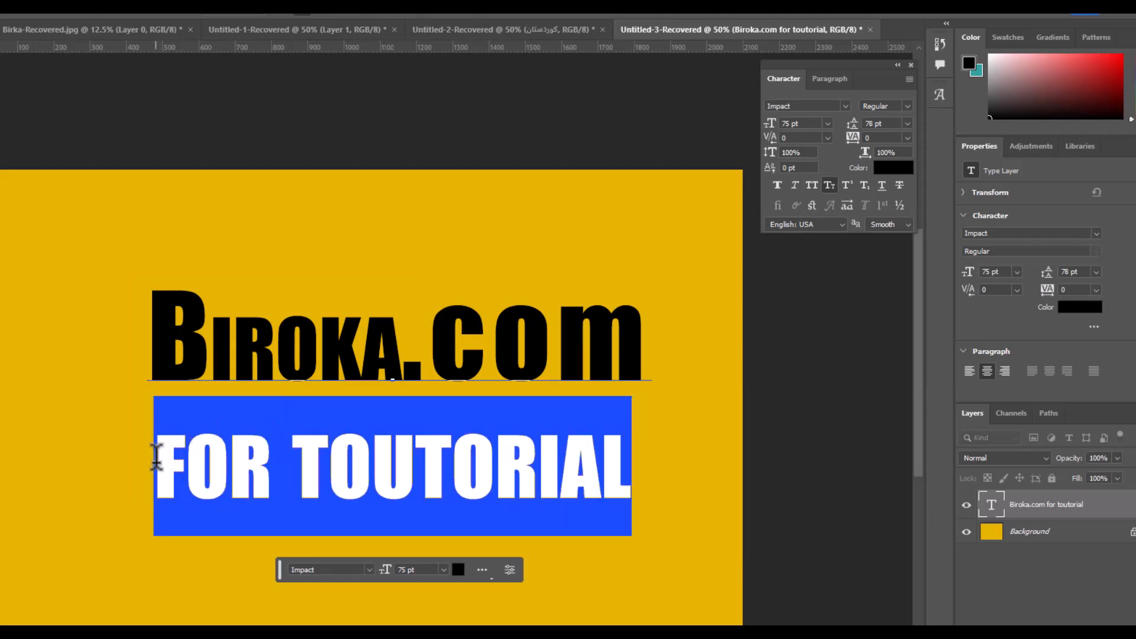
click(829, 184)
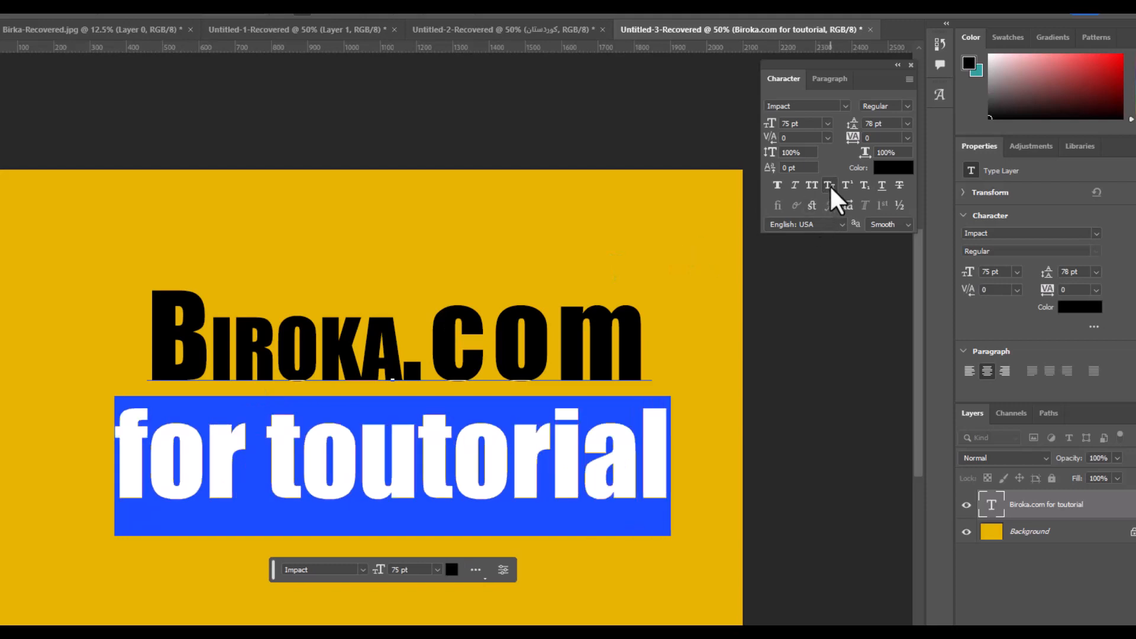
click(245, 406)
mouse_move(109, 447)
mouse_down()
mouse_move(222, 465)
mouse_move(55, 439)
mouse_move(118, 480)
mouse_move(100, 453)
mouse_up()
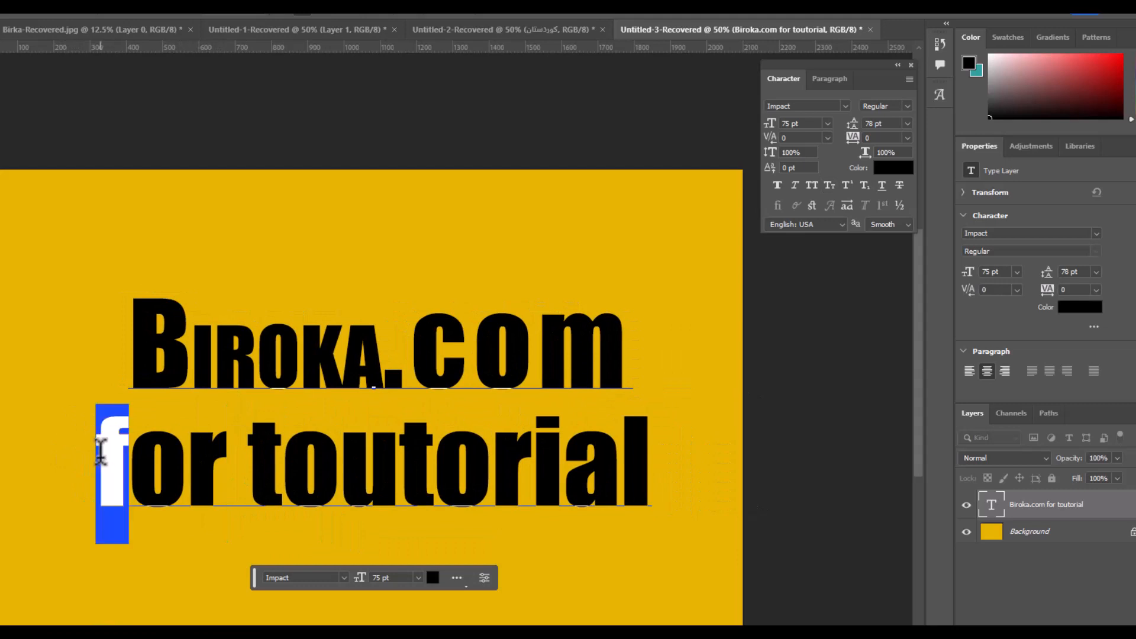
click(828, 188)
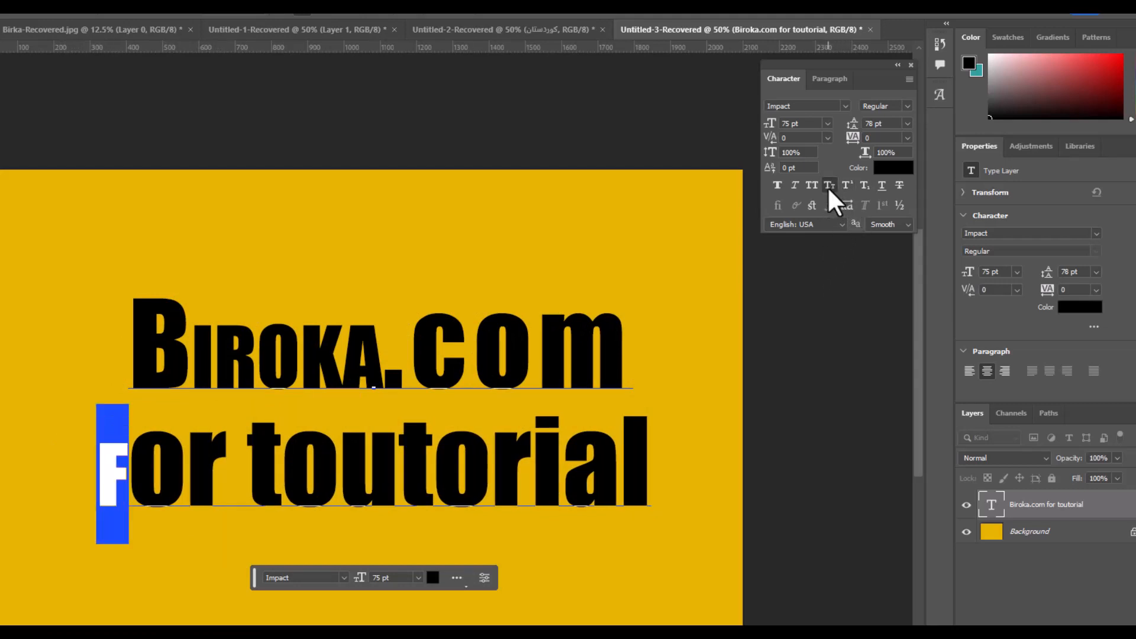
click(828, 187)
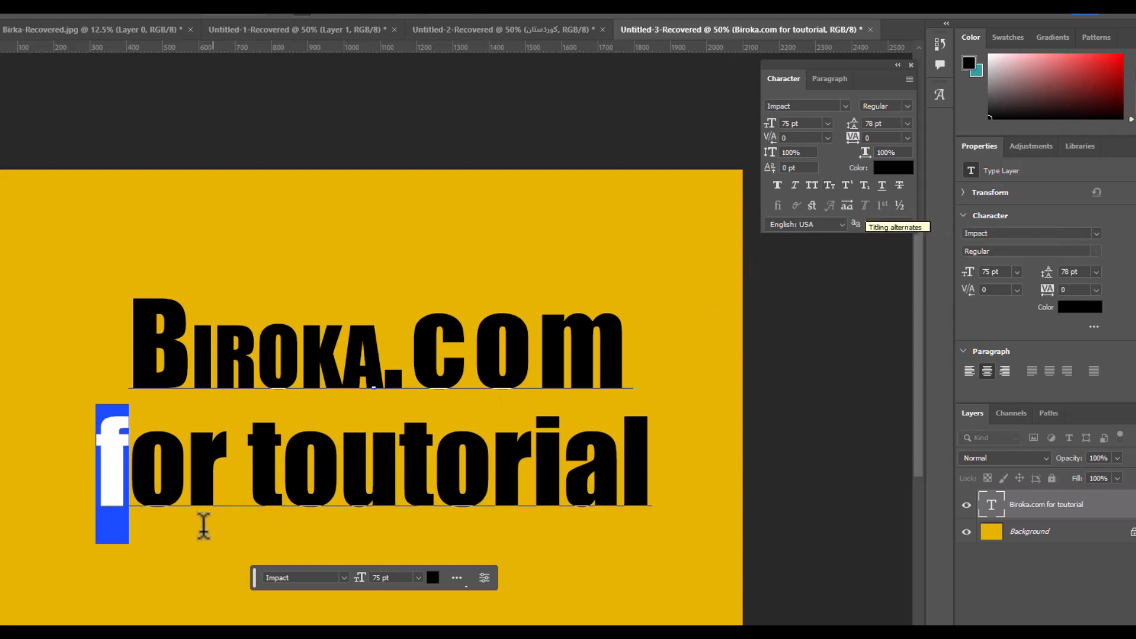
Step: Insert a new line reading H2O between Biroka.com and "for toutorial"
click(634, 372)
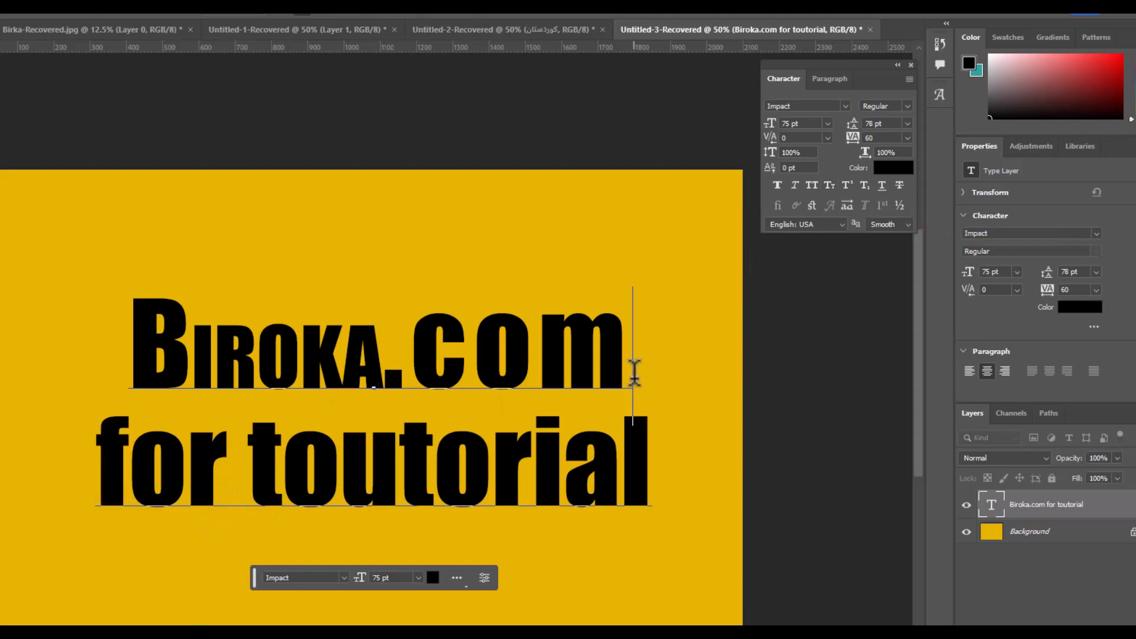
key(Return)
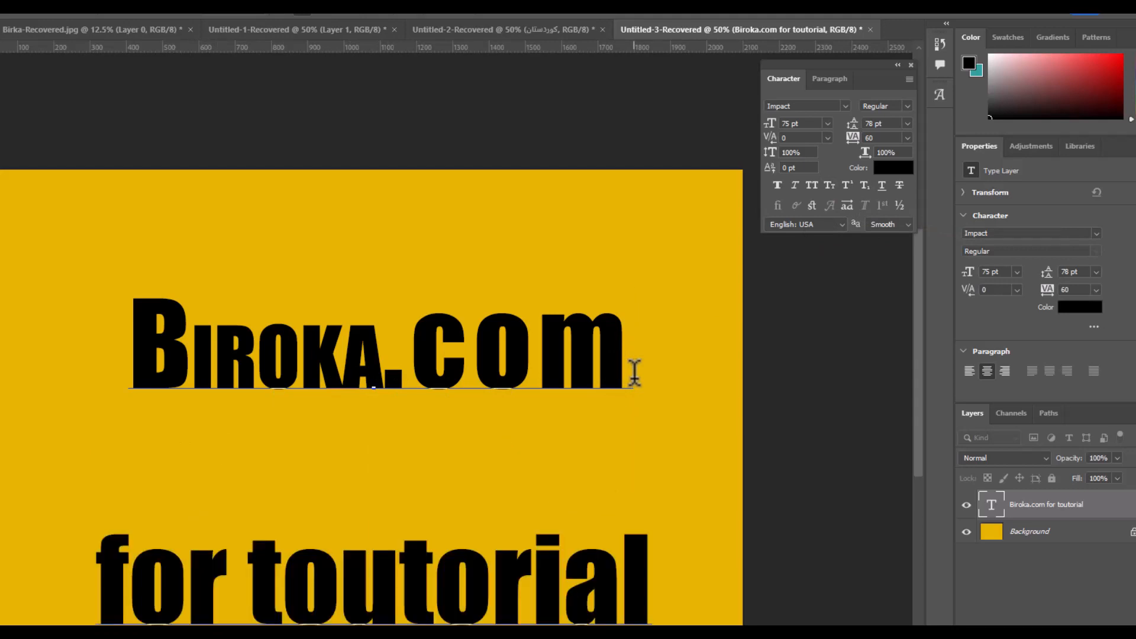
text(H)
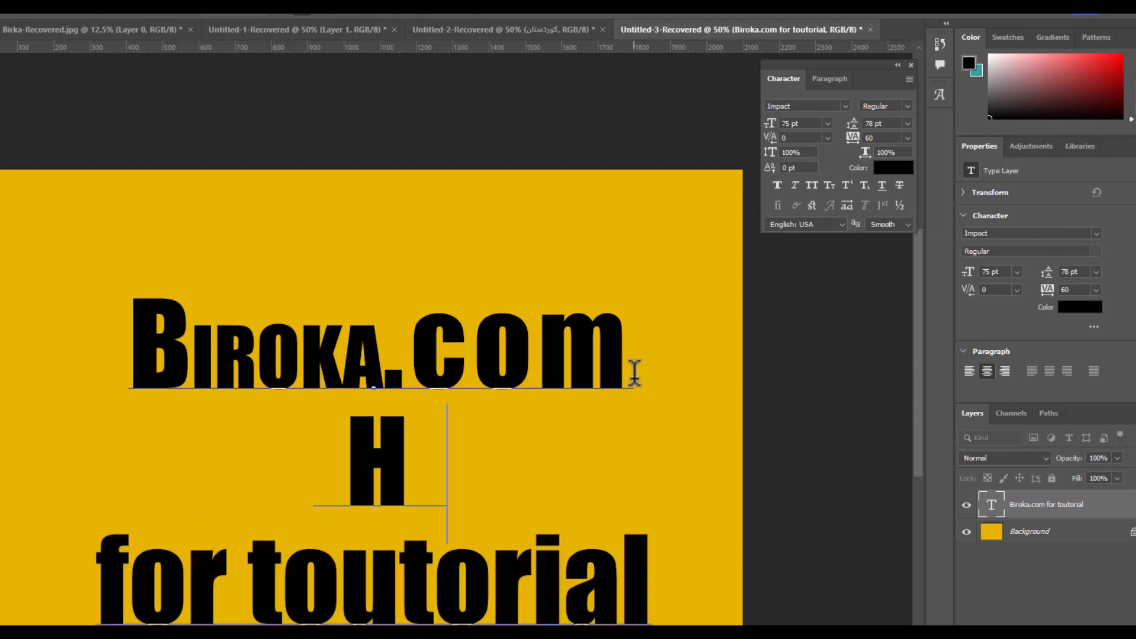
text(20)
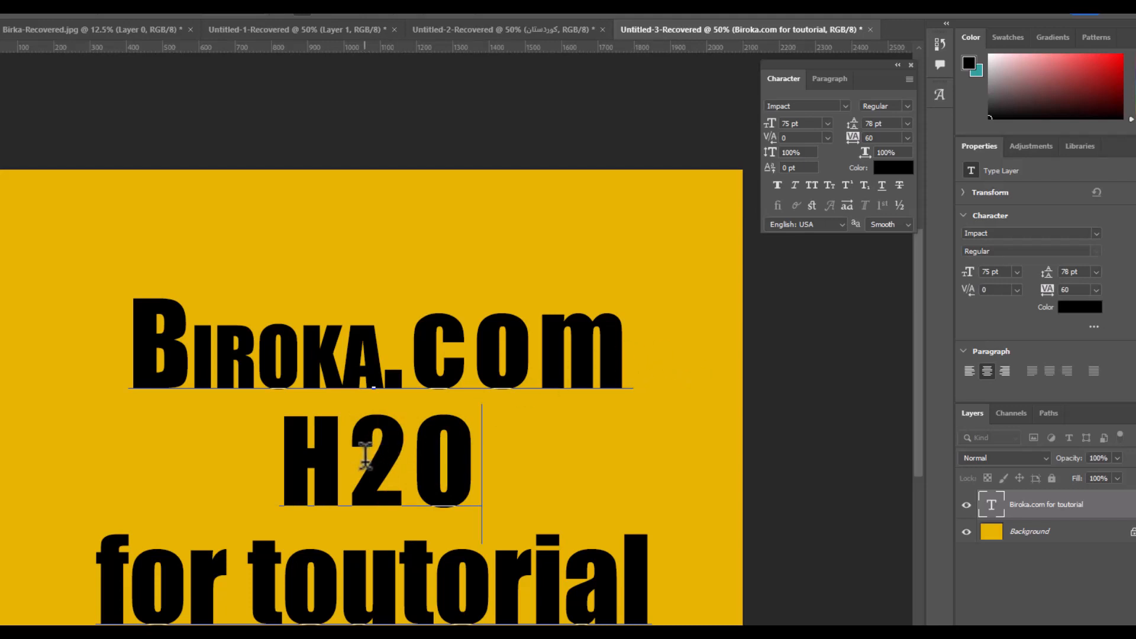
Step: Try superscript and subscript on the digit 2 of H2O, and return the digit to normal
drag(365, 455, 385, 457)
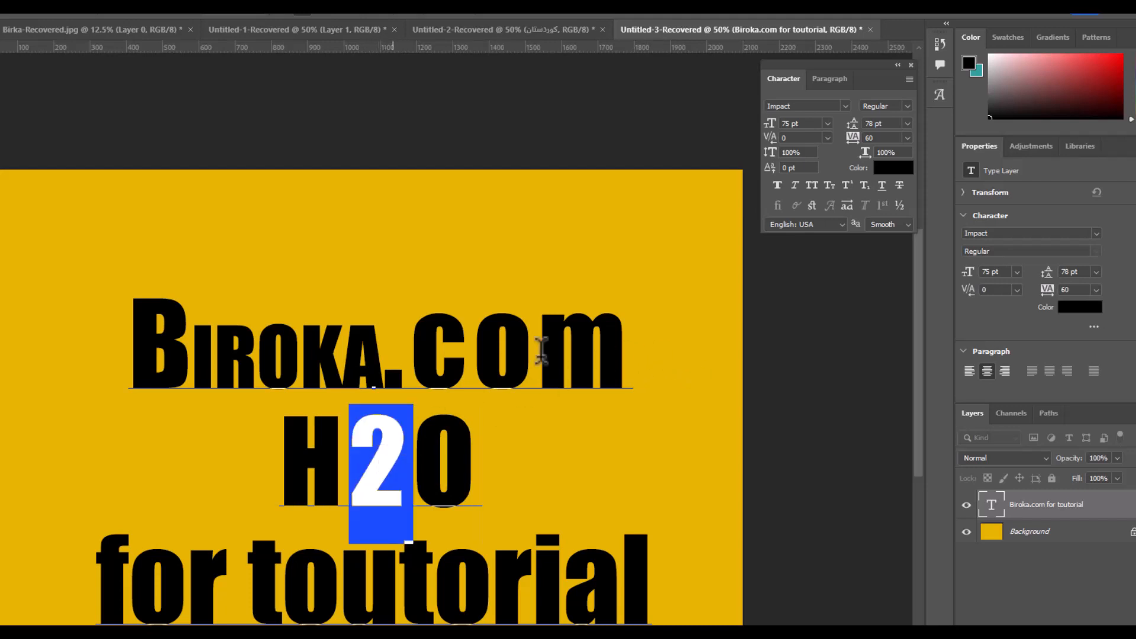
click(846, 184)
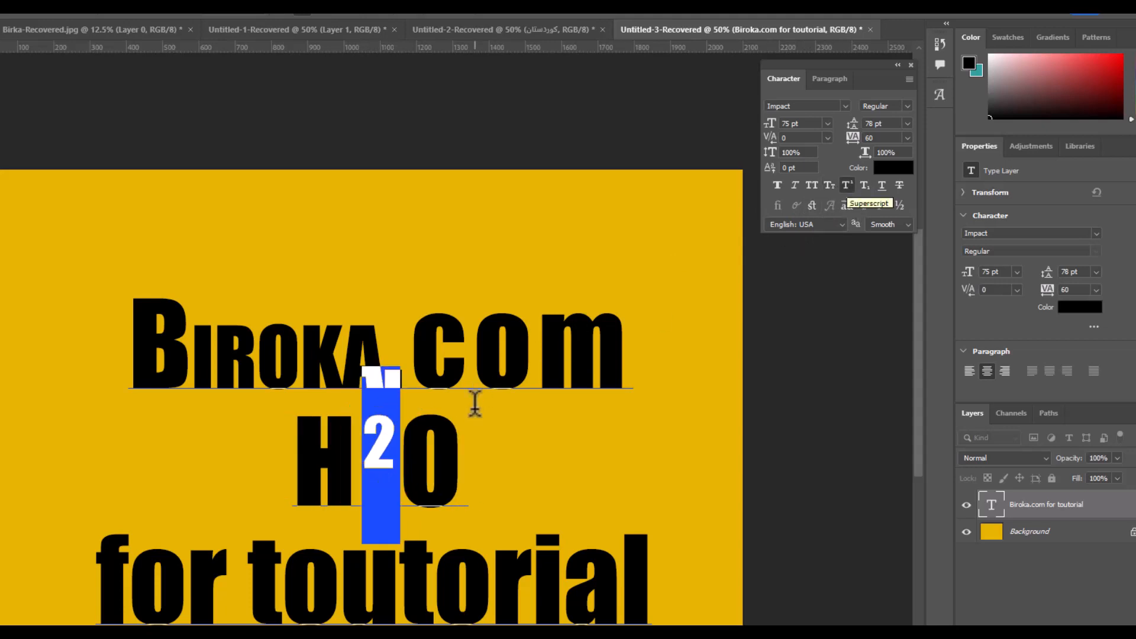
click(406, 473)
drag(353, 456, 386, 450)
click(865, 187)
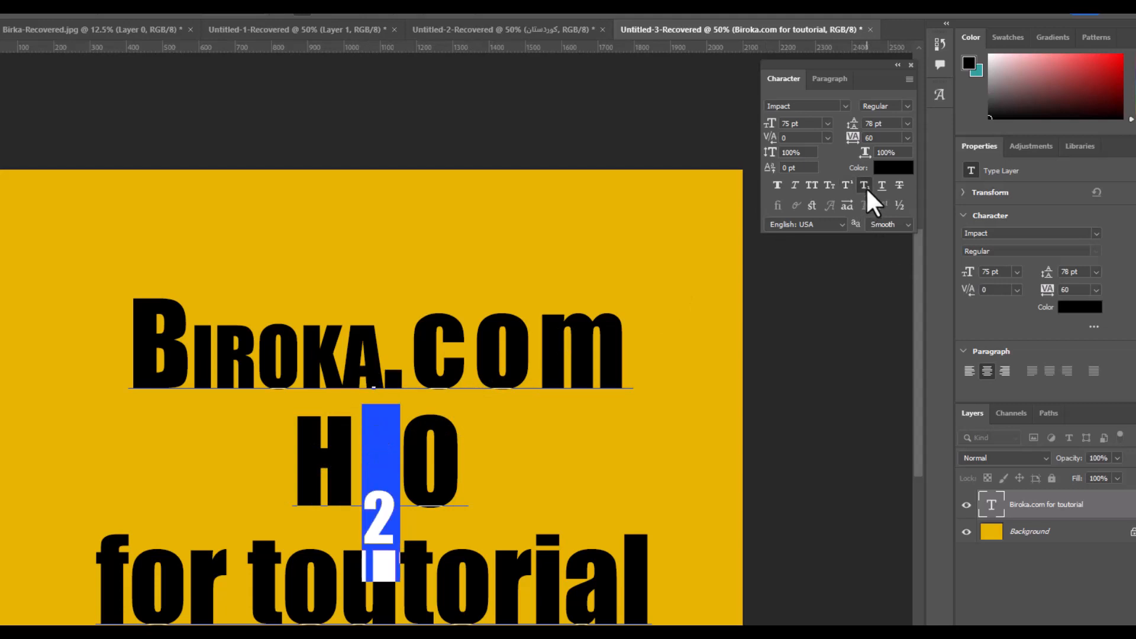
click(849, 186)
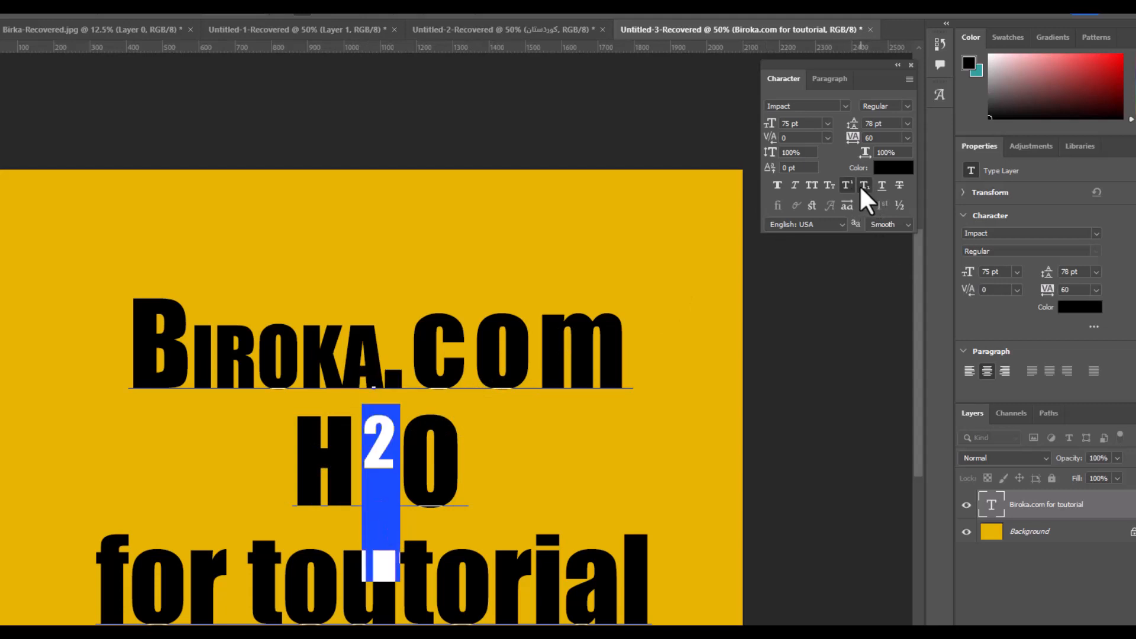
click(862, 185)
Step: Add a line reading X3 below H2O and make its digit 3 superscript
click(473, 441)
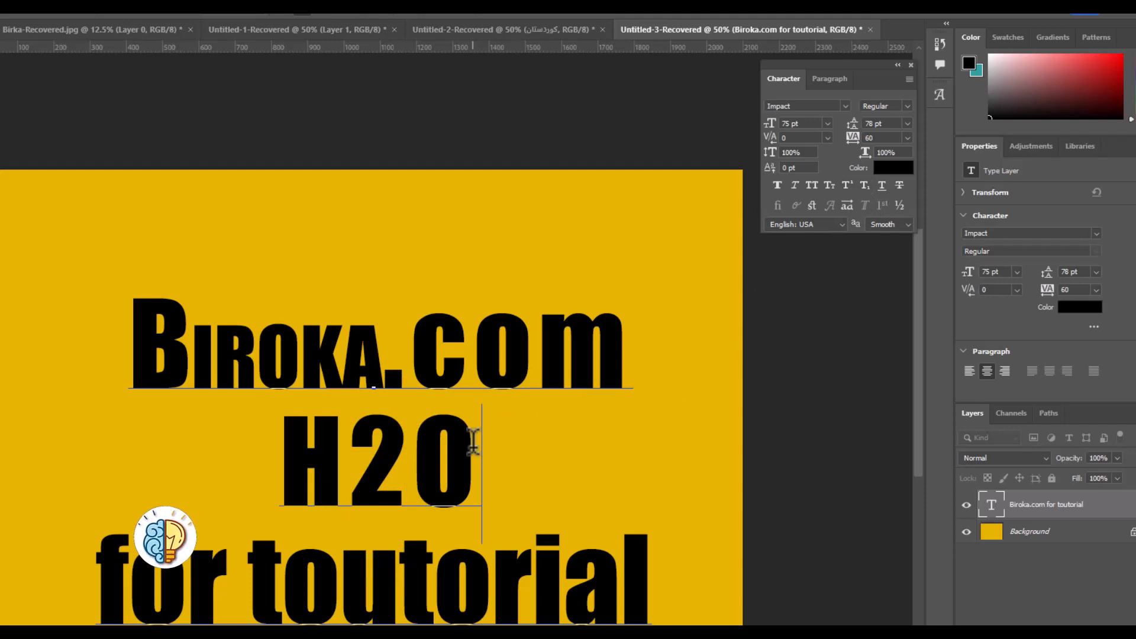
key(Return)
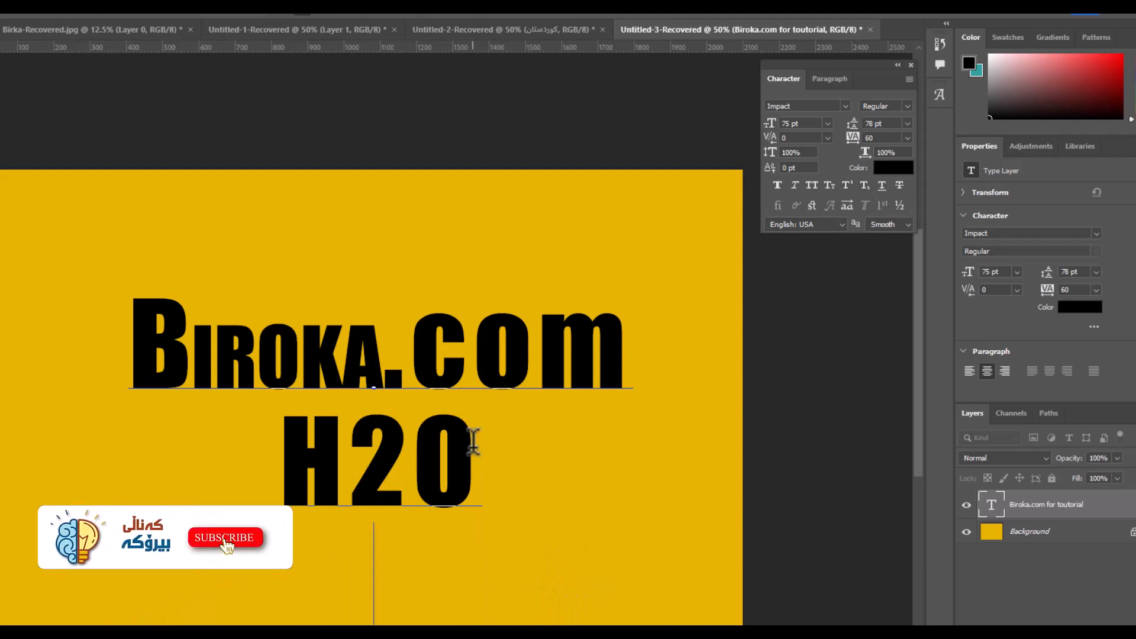
text(X3)
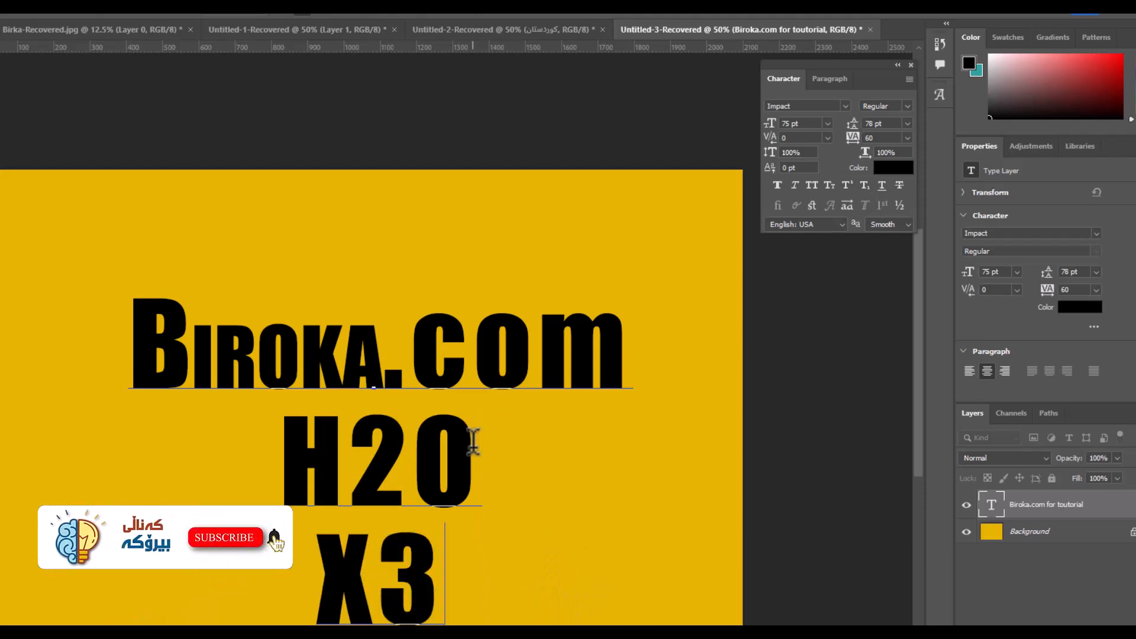
drag(402, 556, 457, 554)
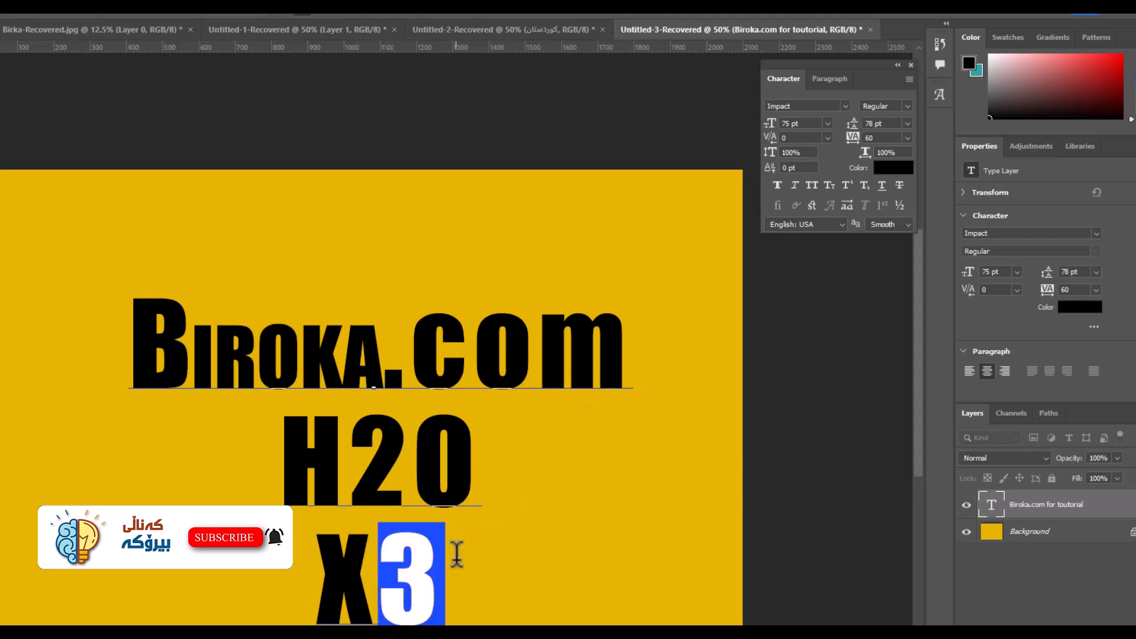
click(845, 187)
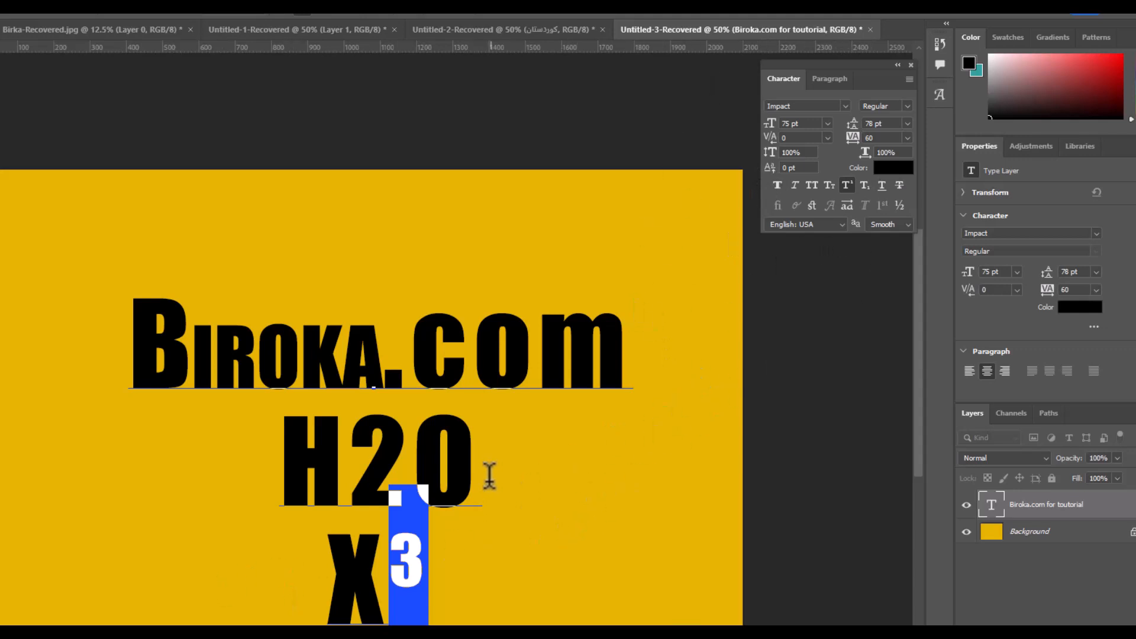
key(ctrl+shift+plus)
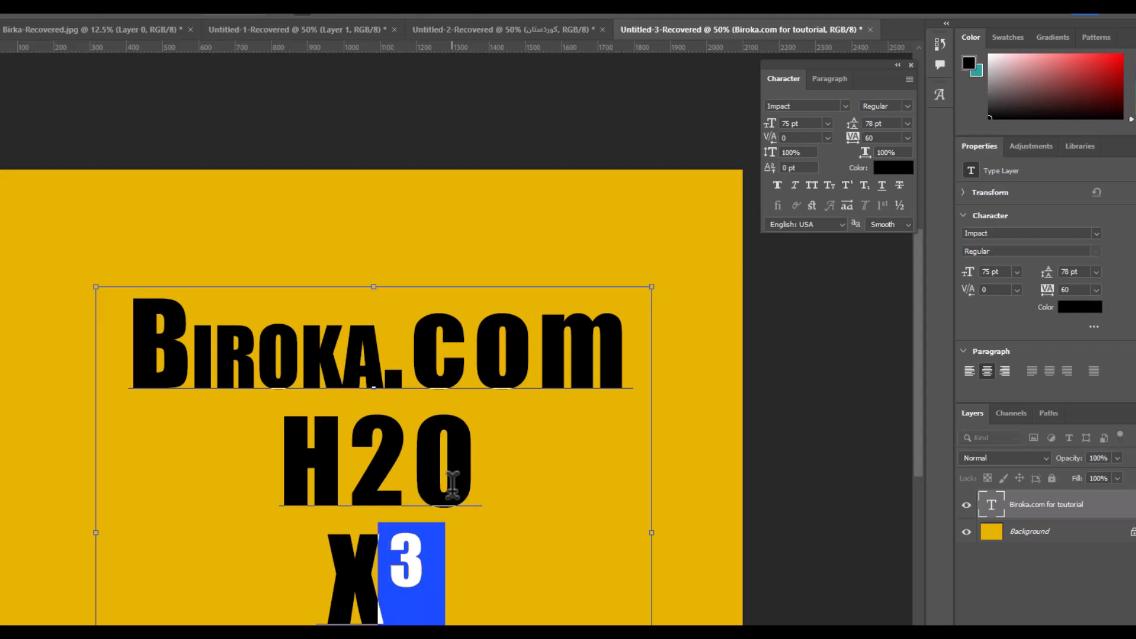
Step: Delete the H2O and X3 lines together with the empty line they leave between the two original lines
drag(453, 587, 272, 482)
key(BackSpace)
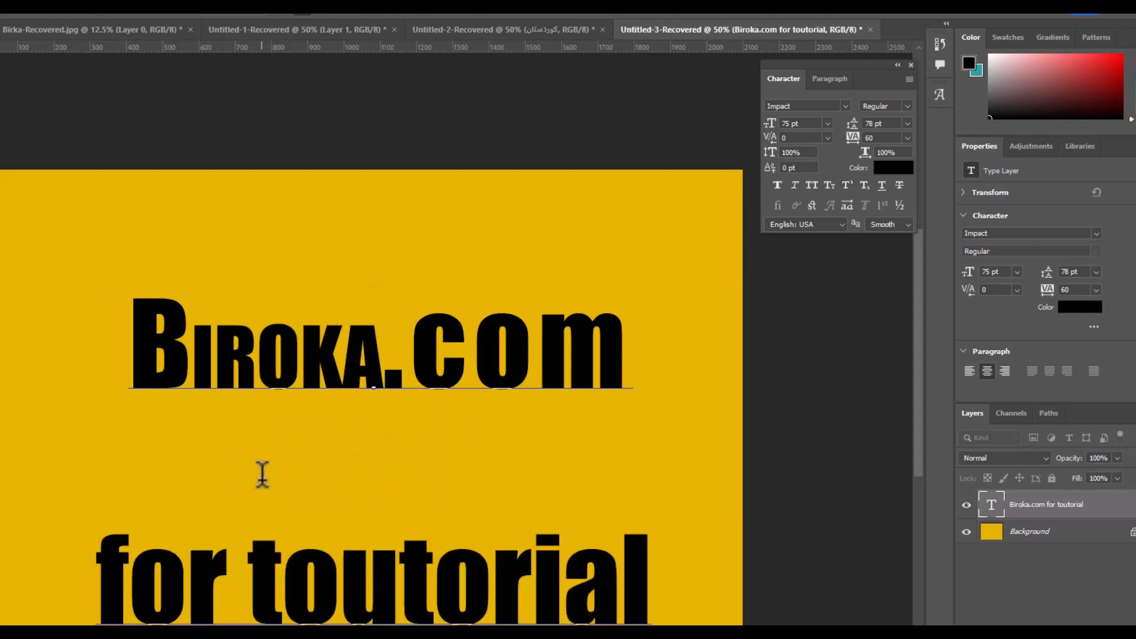
key(BackSpace)
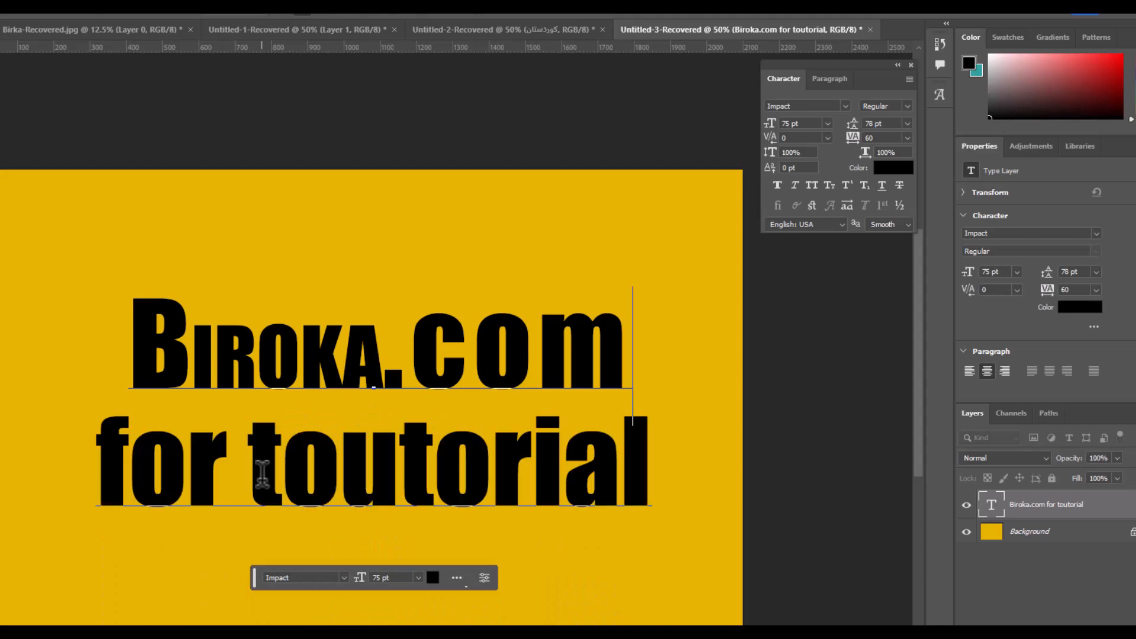
Step: Replace all the text with the copied Biroka channel welcome sentence and break the line before "for Learning Graphic design"
key(ctrl+a)
key(ctrl+v)
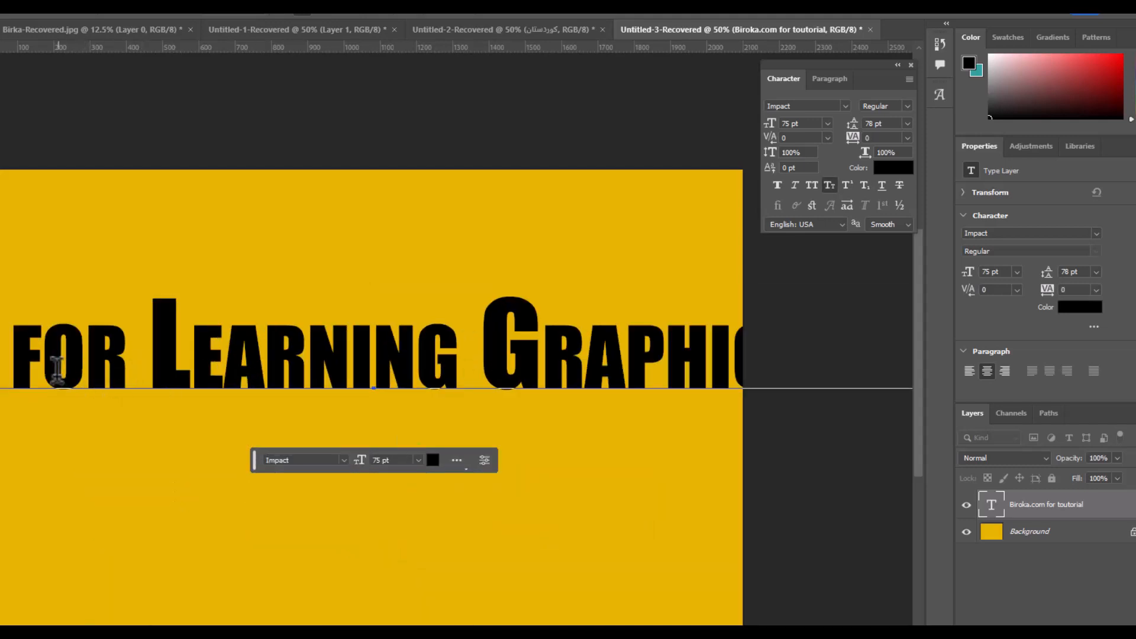
click(11, 355)
key(Return)
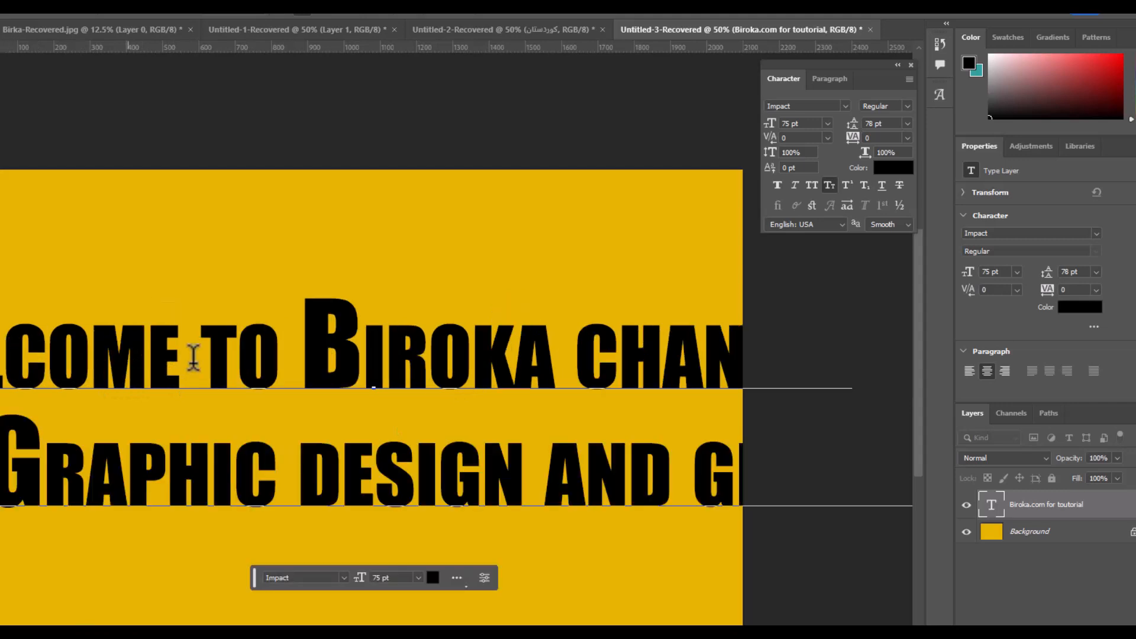
Step: Break the welcome text into new lines before "channel" and before "design and graphic motion", and commit the edit
click(576, 357)
key(Return)
double_click(289, 582)
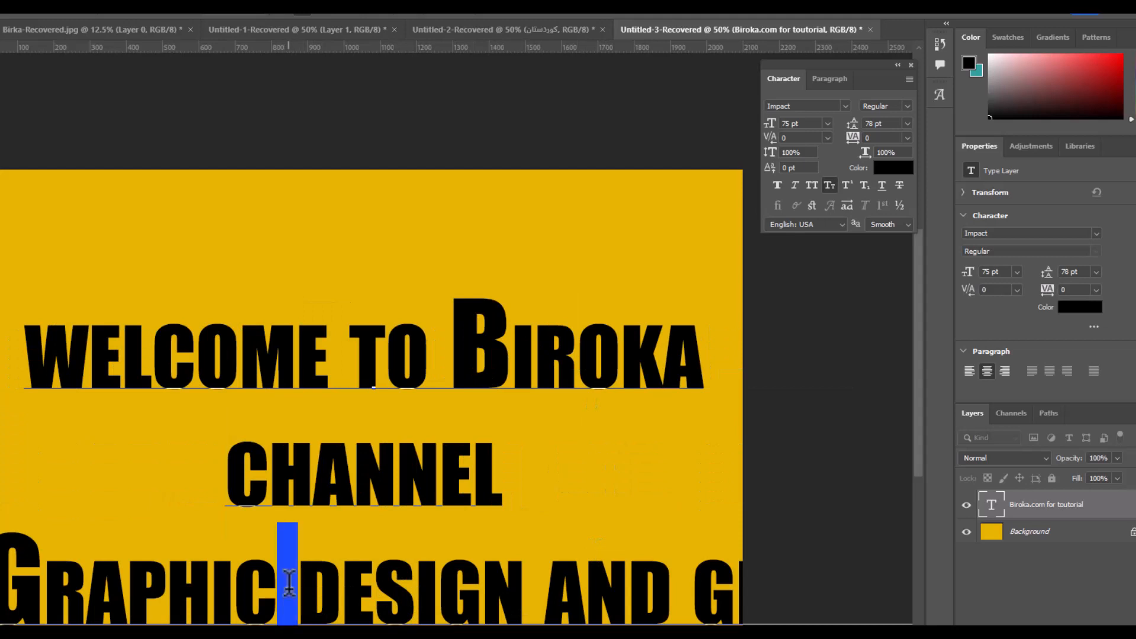
key(Return)
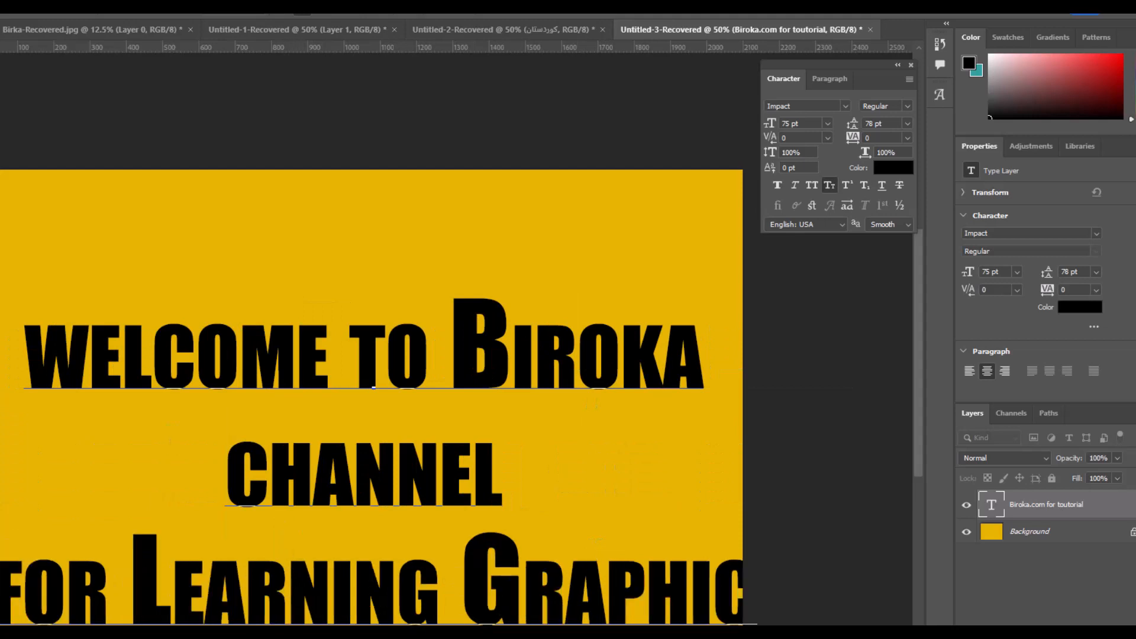
key(ctrl+Return)
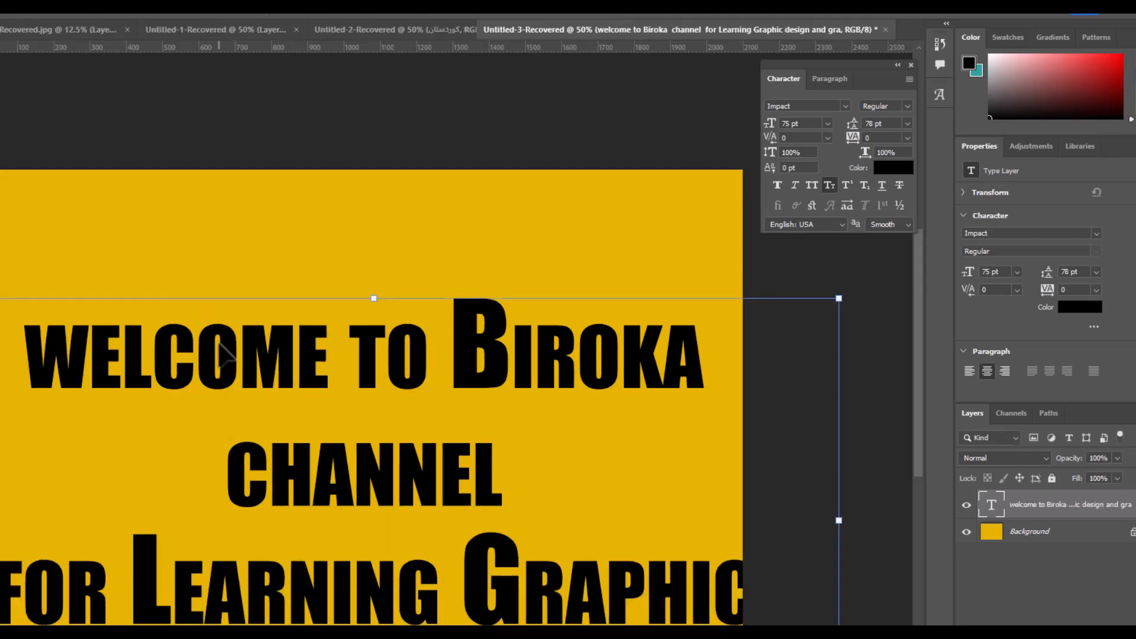
Step: Set all the text to 38 pt without small caps and try a leading of 48 pt
double_click(221, 355)
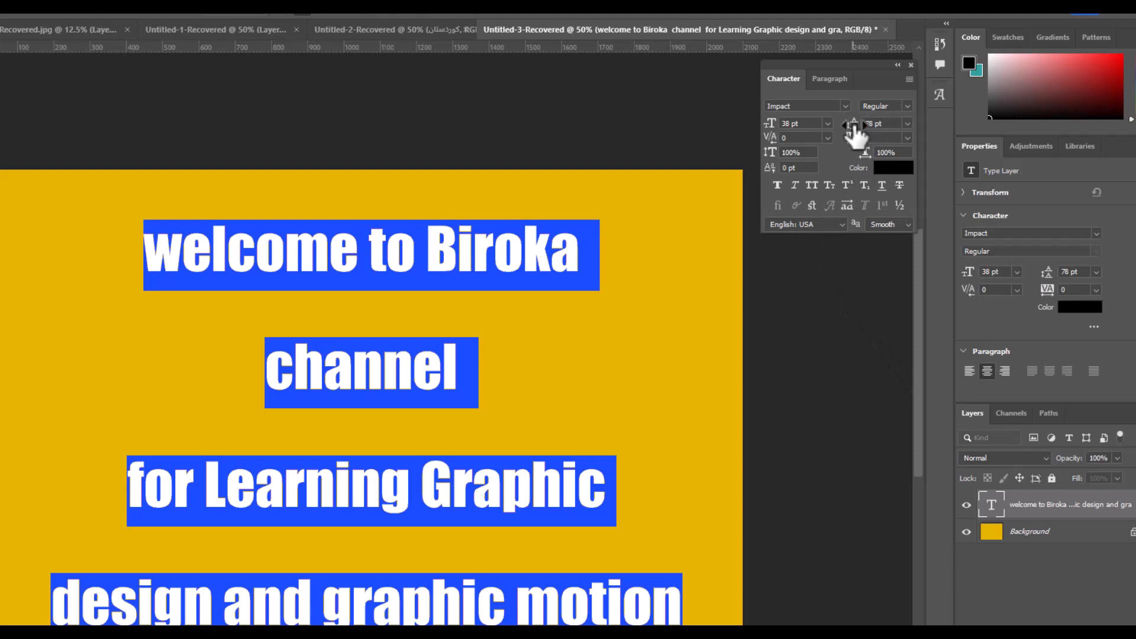
drag(852, 133, 833, 135)
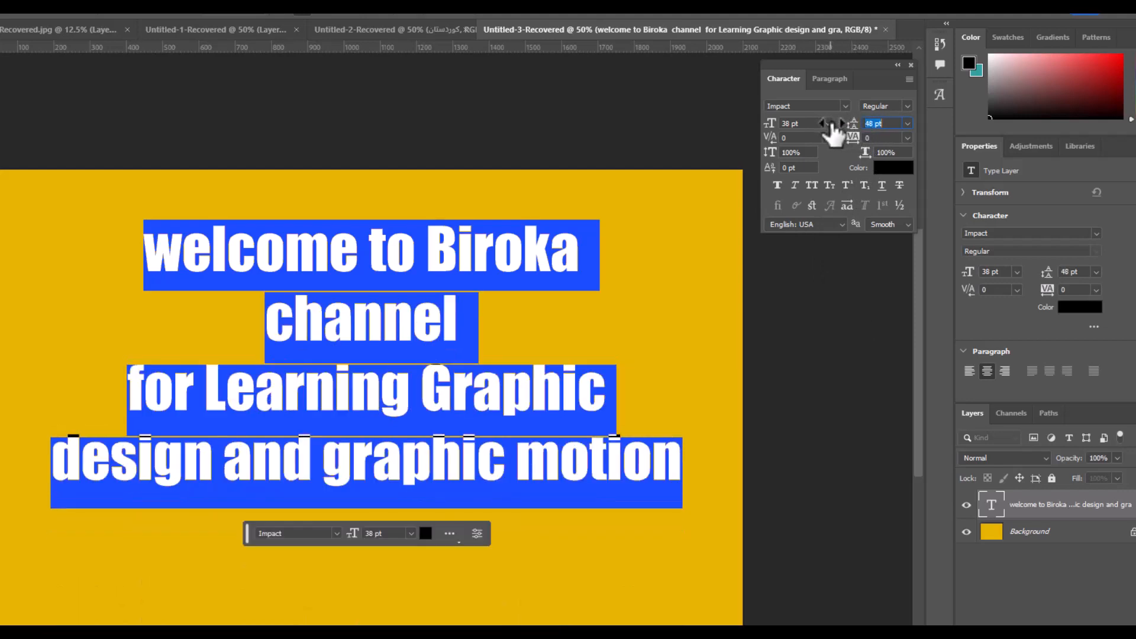
click(421, 319)
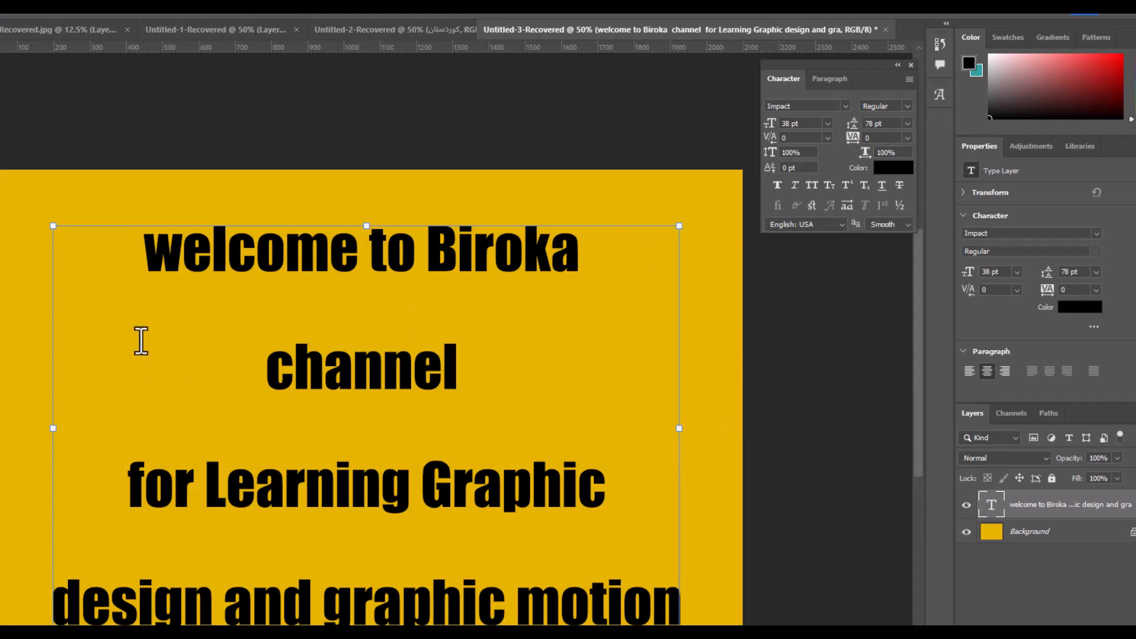
Step: Delete every line after "welcome to Biroka" and move the remaining line down to the middle of the canvas
drag(229, 346, 289, 353)
drag(304, 275, 244, 248)
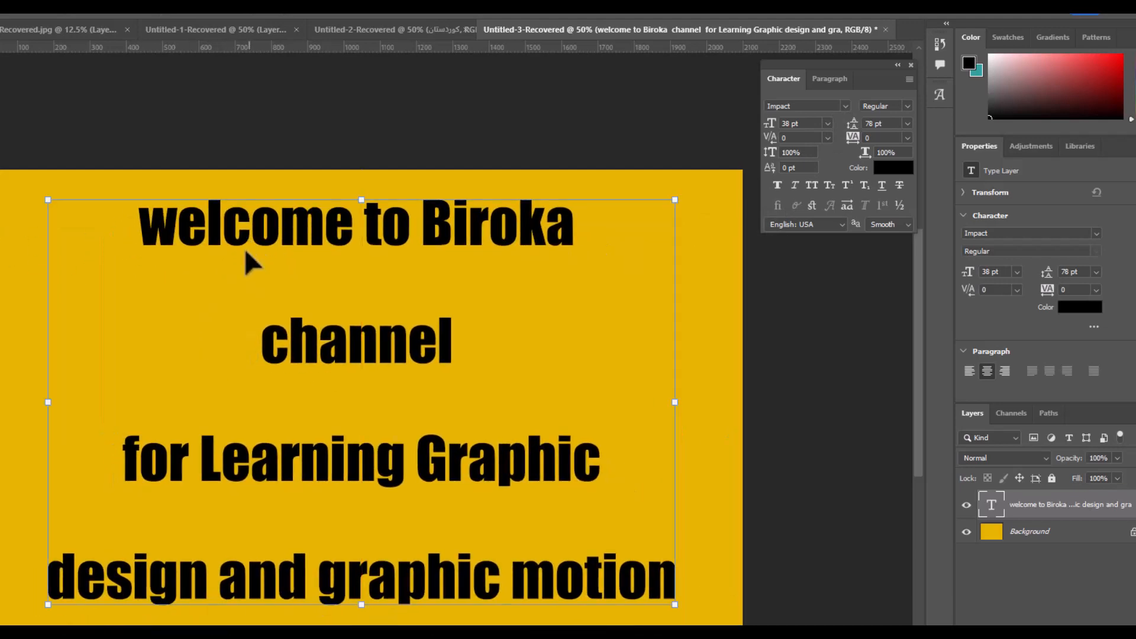
double_click(285, 332)
drag(259, 321, 675, 585)
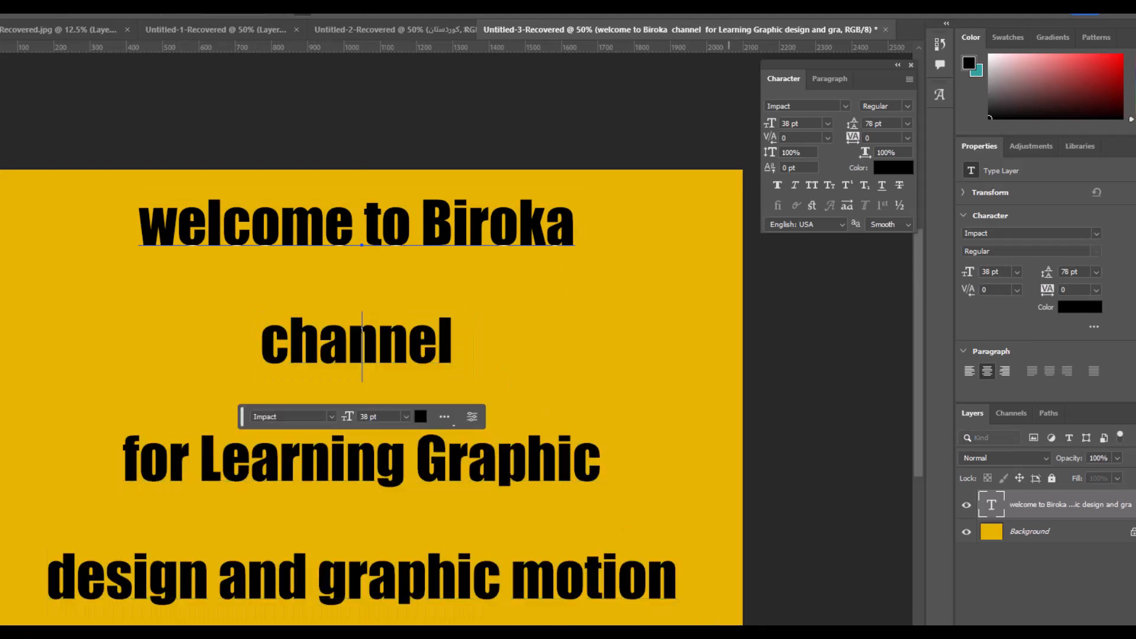
key(BackSpace)
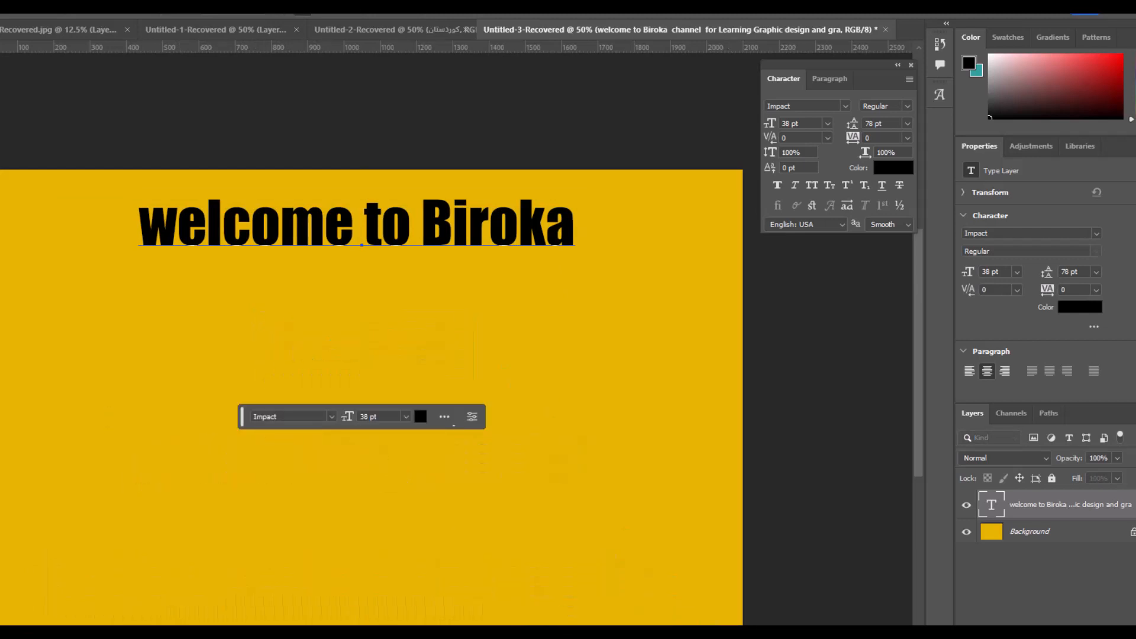
key(ctrl+Return)
drag(347, 240, 367, 466)
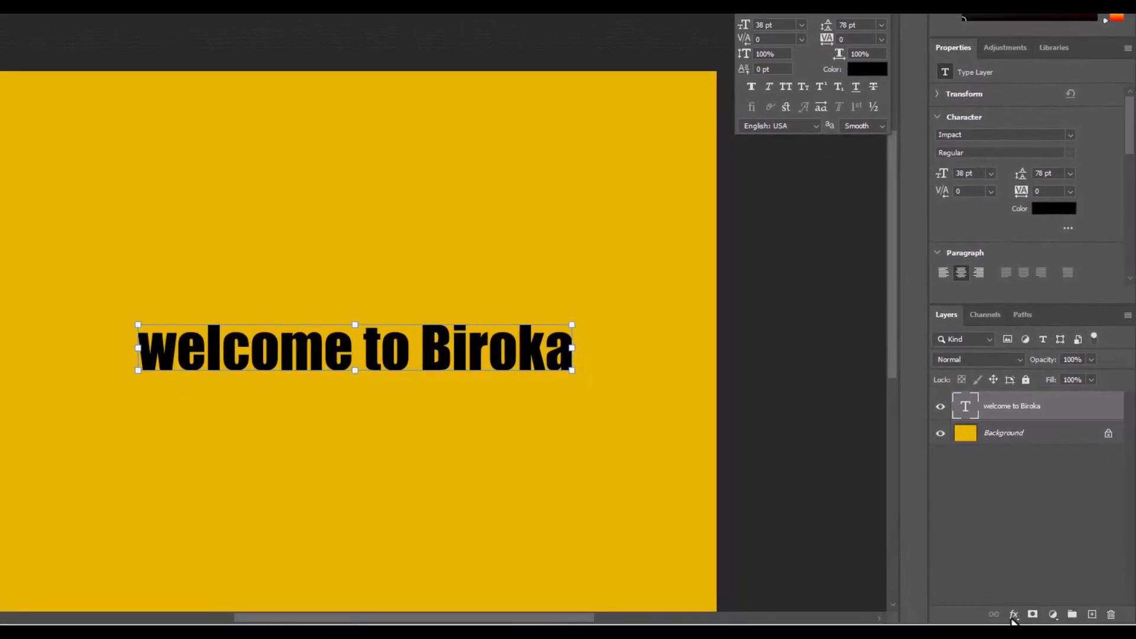
Step: Add a smooth Inner Bevel layer effect to the text with depth 490% and size 9 px
click(1013, 615)
click(1025, 476)
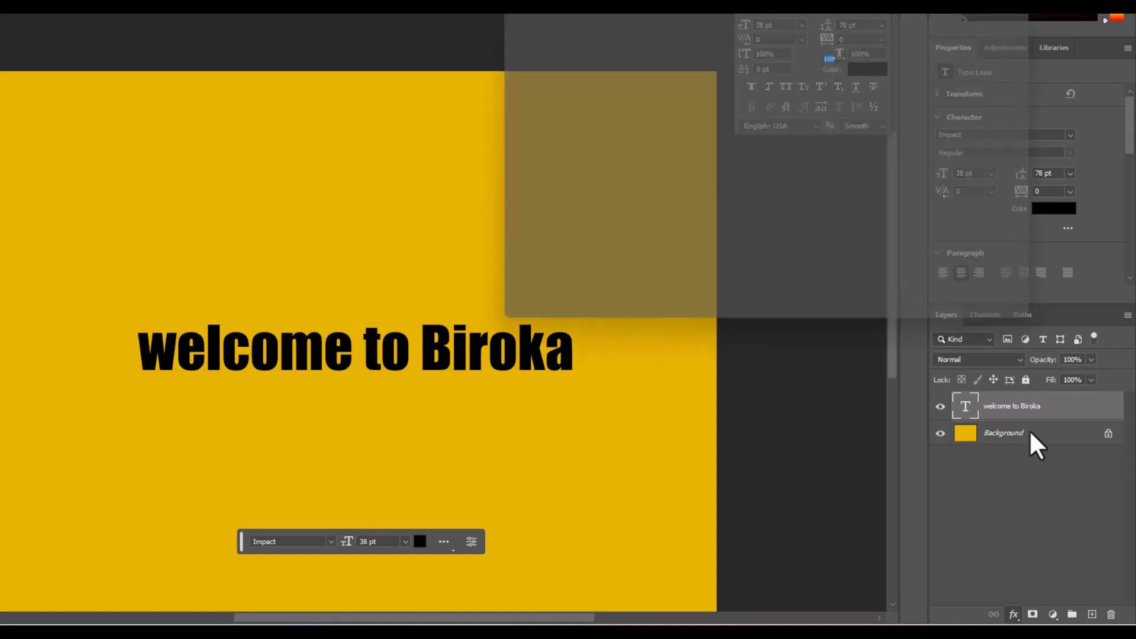
drag(609, 13, 688, 154)
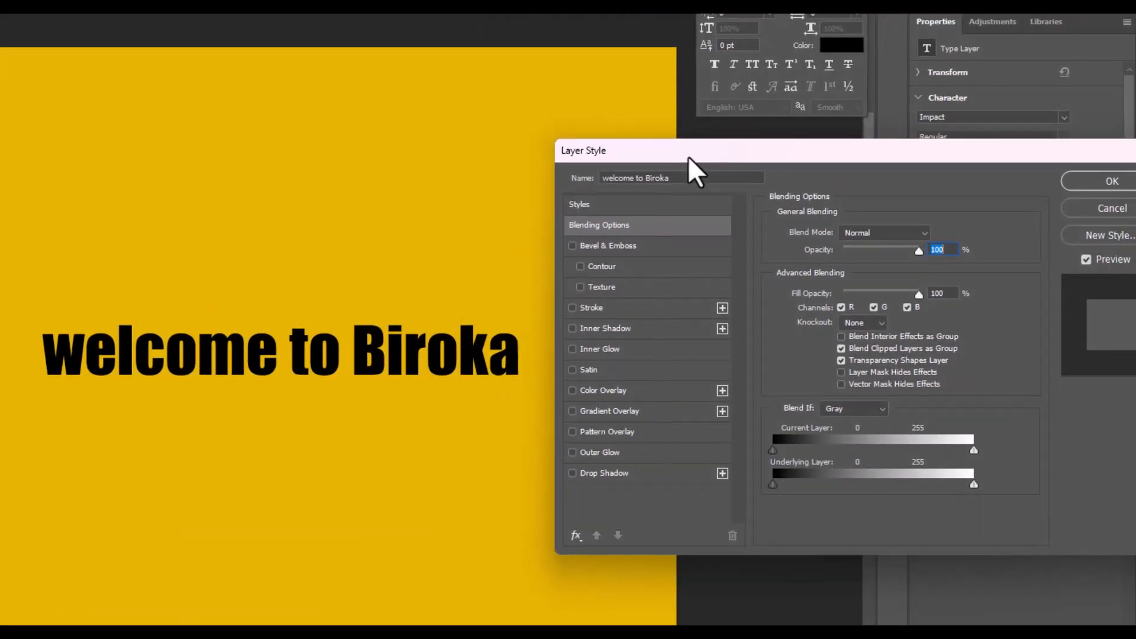
drag(776, 161, 750, 96)
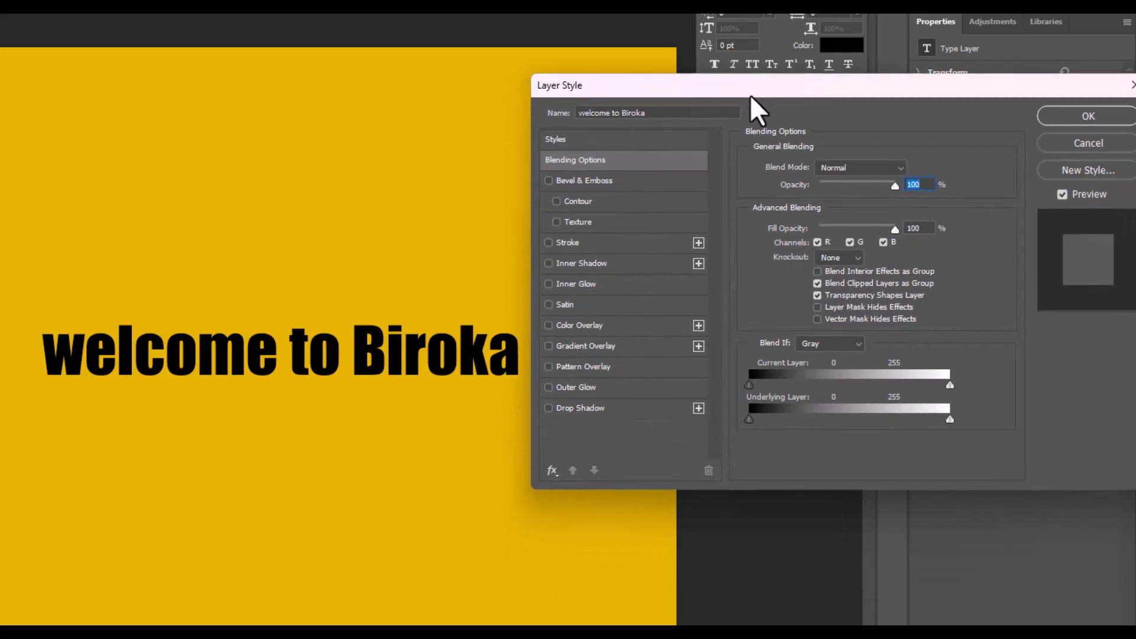
click(548, 181)
click(583, 183)
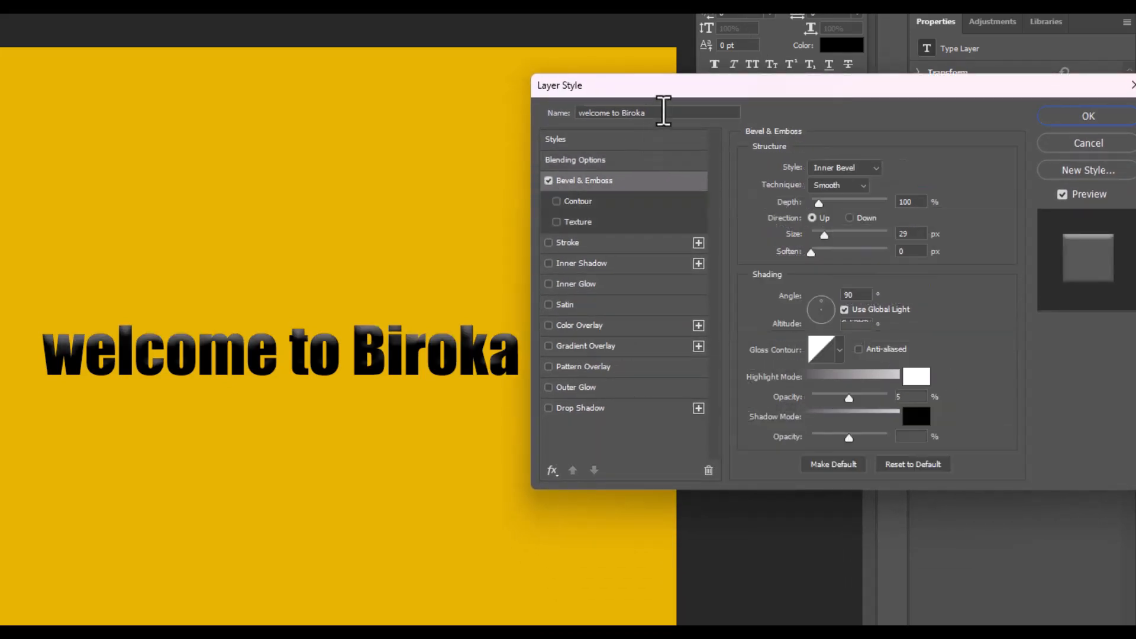
drag(660, 95, 702, 9)
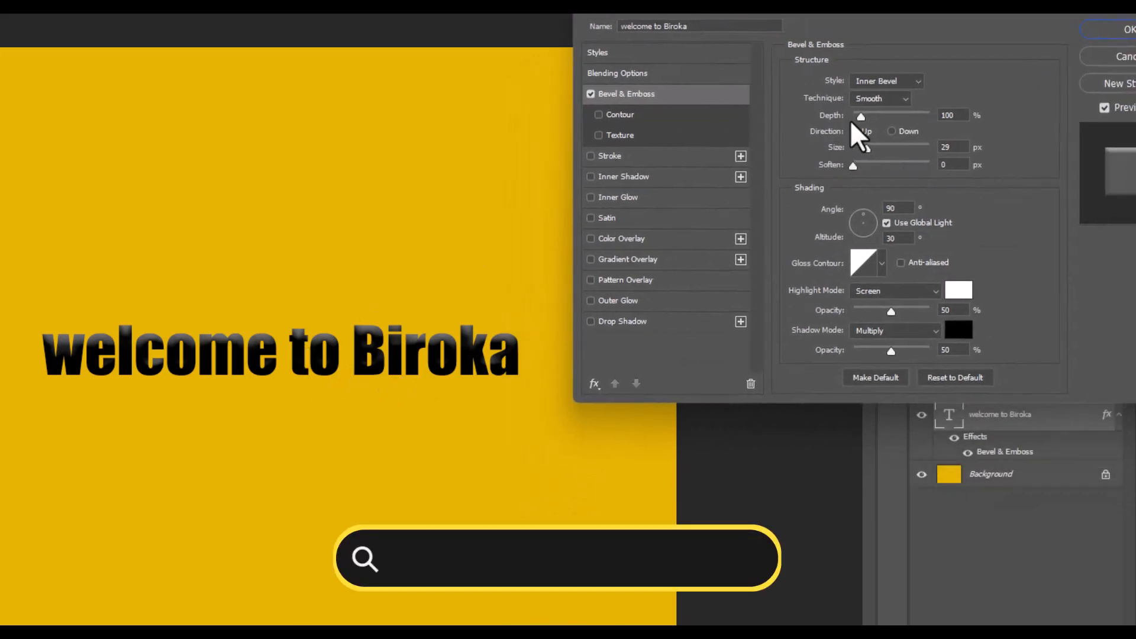
drag(861, 117, 890, 112)
mouse_move(865, 148)
mouse_down()
mouse_move(883, 153)
mouse_move(861, 154)
mouse_up()
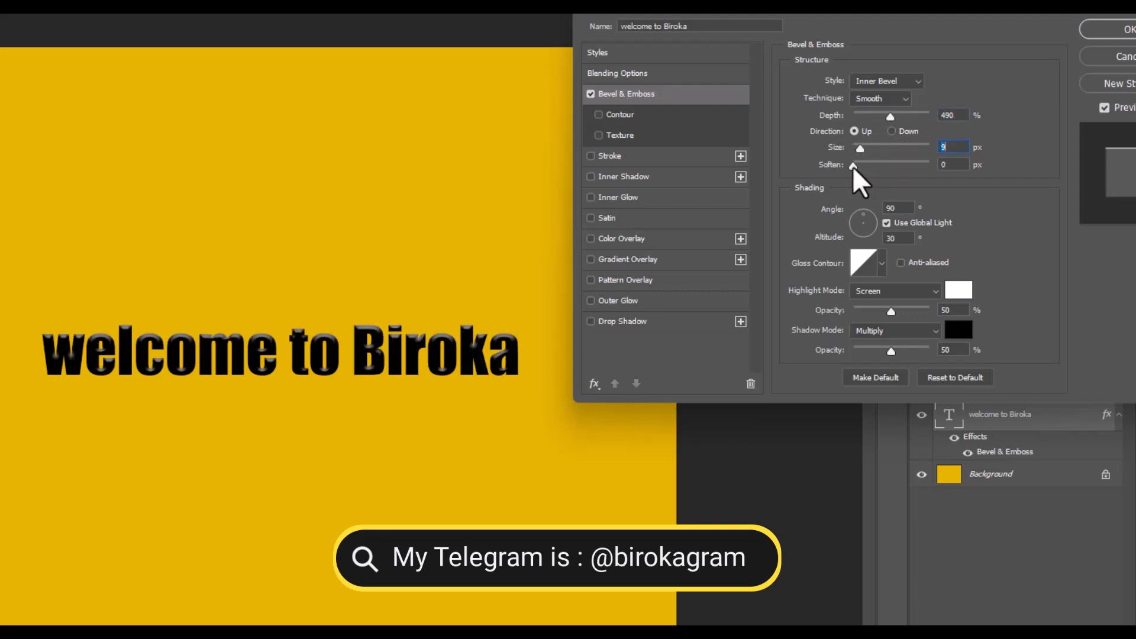
Step: Add a drop shadow to the text with distance 30 px and size 10 px
click(591, 323)
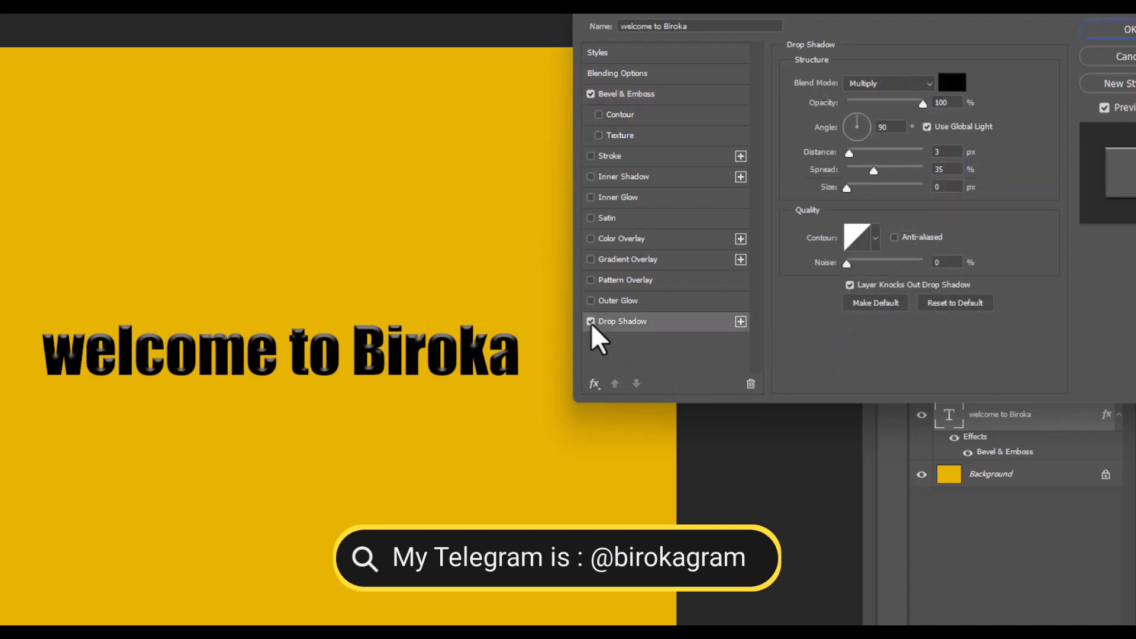
click(591, 322)
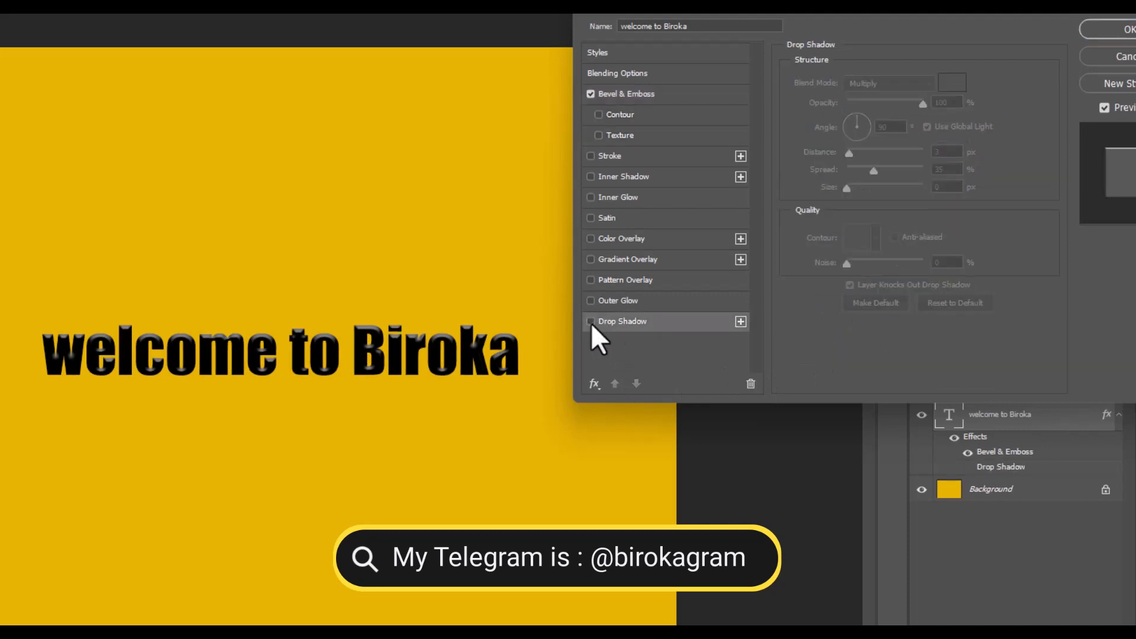
click(623, 323)
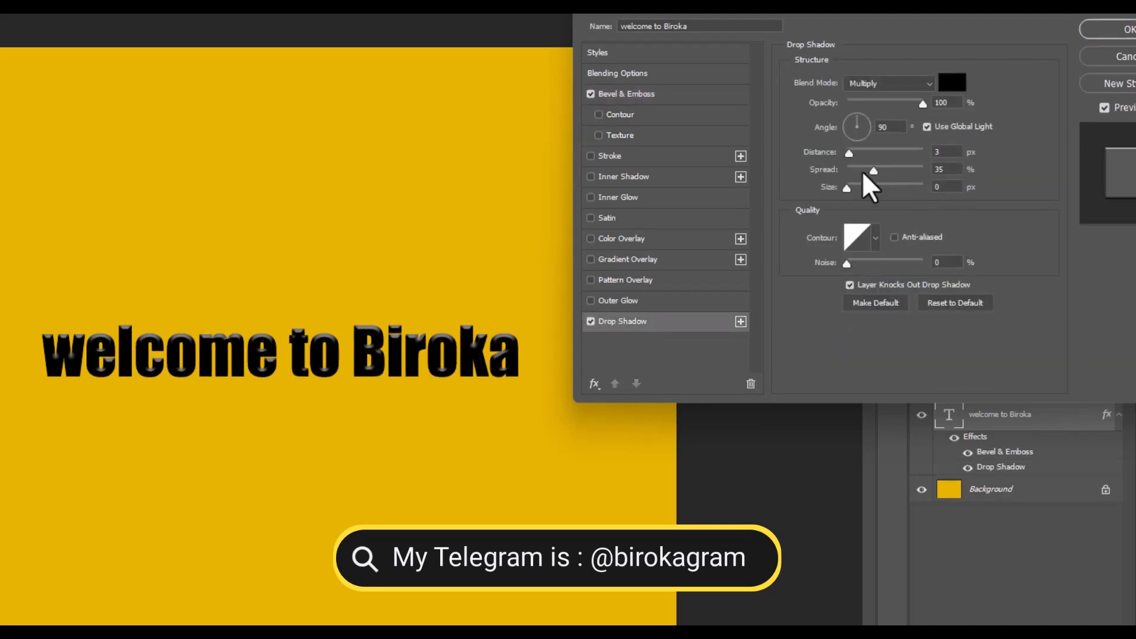
drag(850, 153, 858, 193)
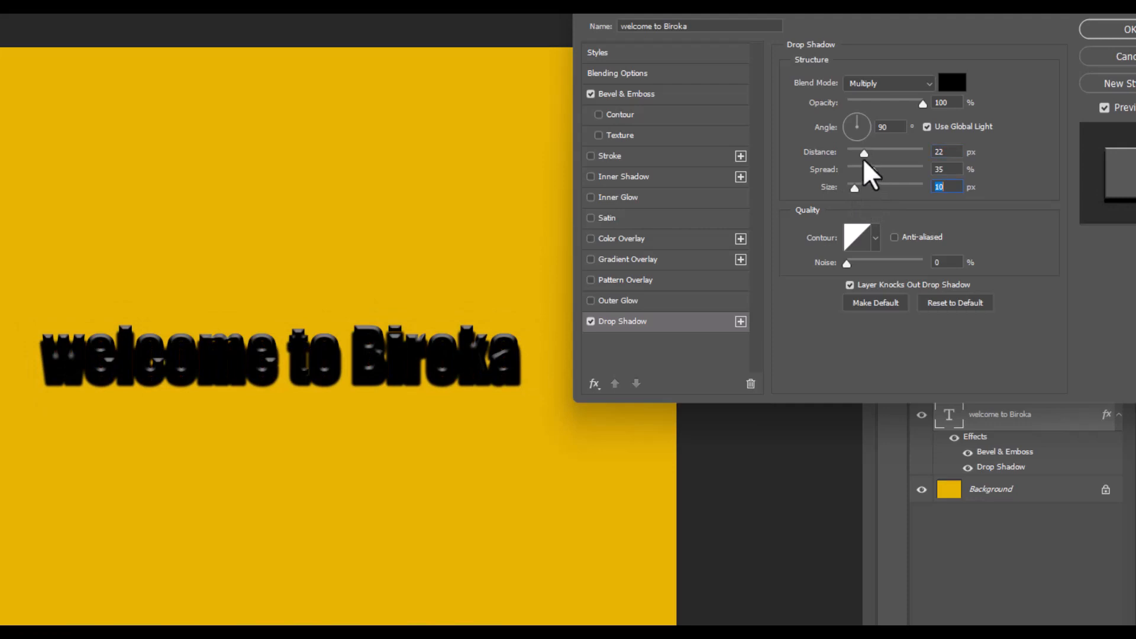
Step: Change the drop shadow's color to a bright orange-yellow
click(951, 83)
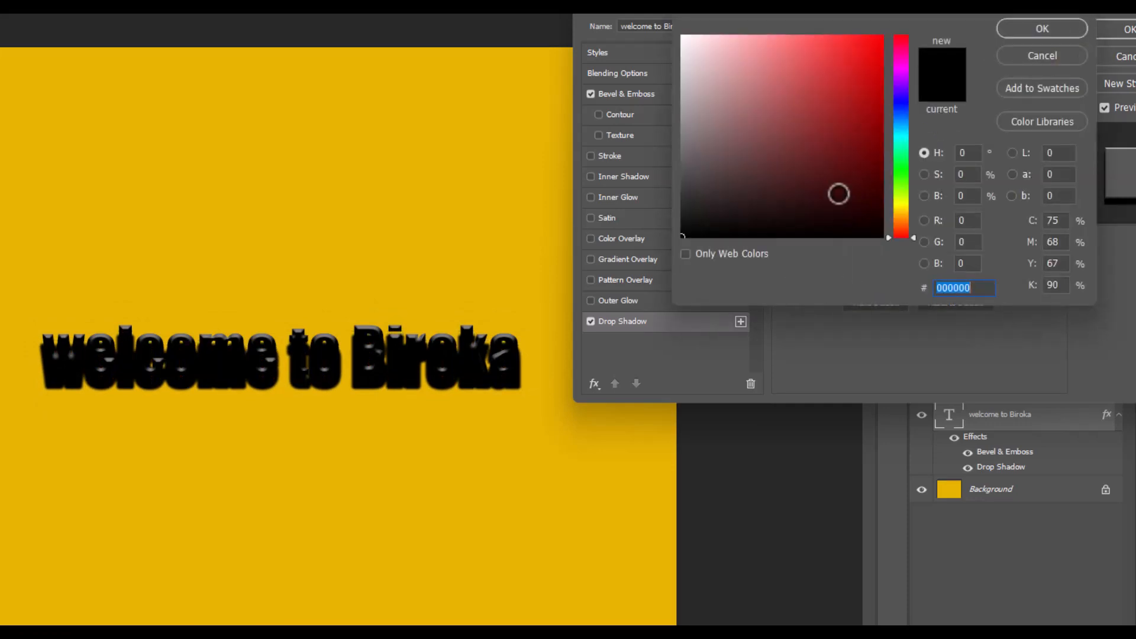
mouse_move(839, 193)
mouse_down()
mouse_move(905, 44)
mouse_move(875, 106)
mouse_move(869, 193)
mouse_move(898, 214)
mouse_up()
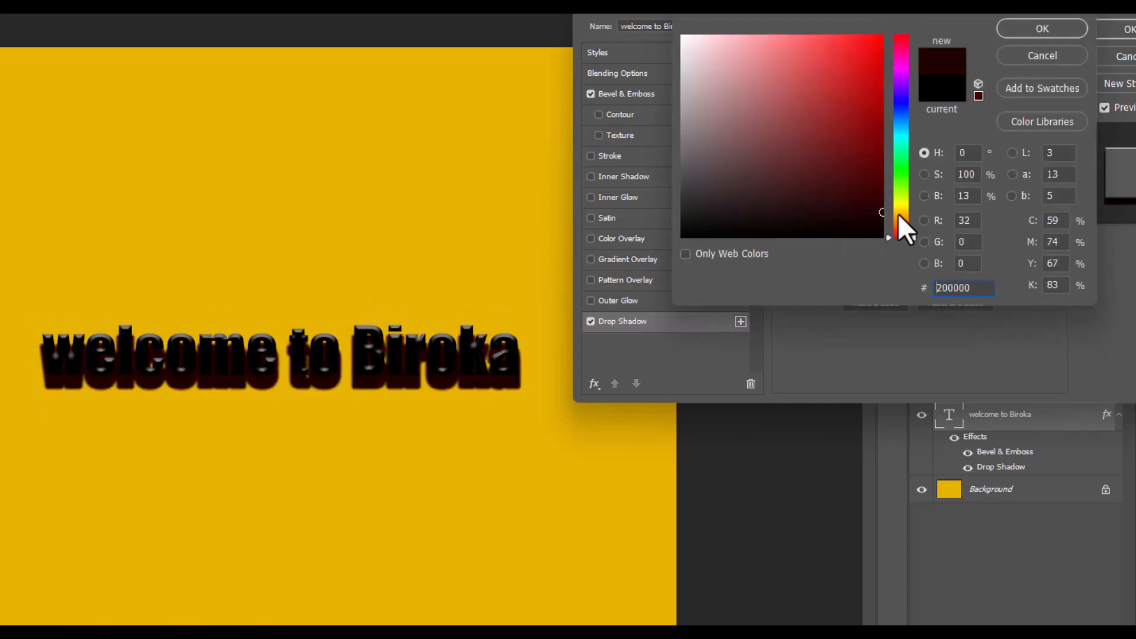
click(898, 213)
drag(704, 55, 680, 35)
drag(817, 64, 883, 37)
click(1040, 28)
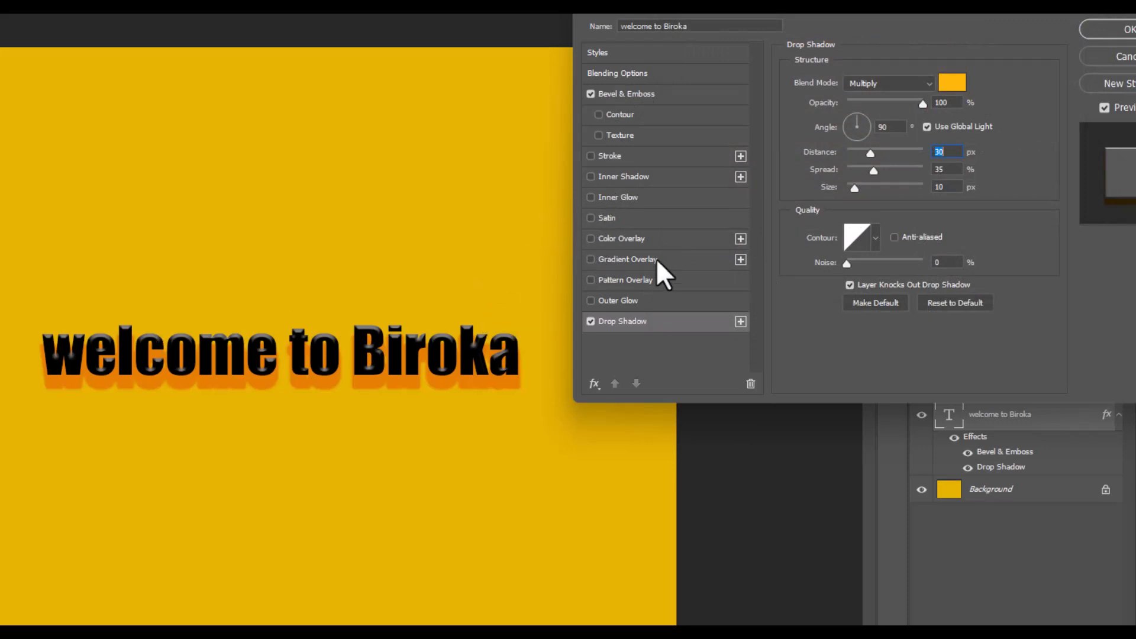
Step: Add a Color Overlay to the text and set its color to white (ffffff)
click(612, 242)
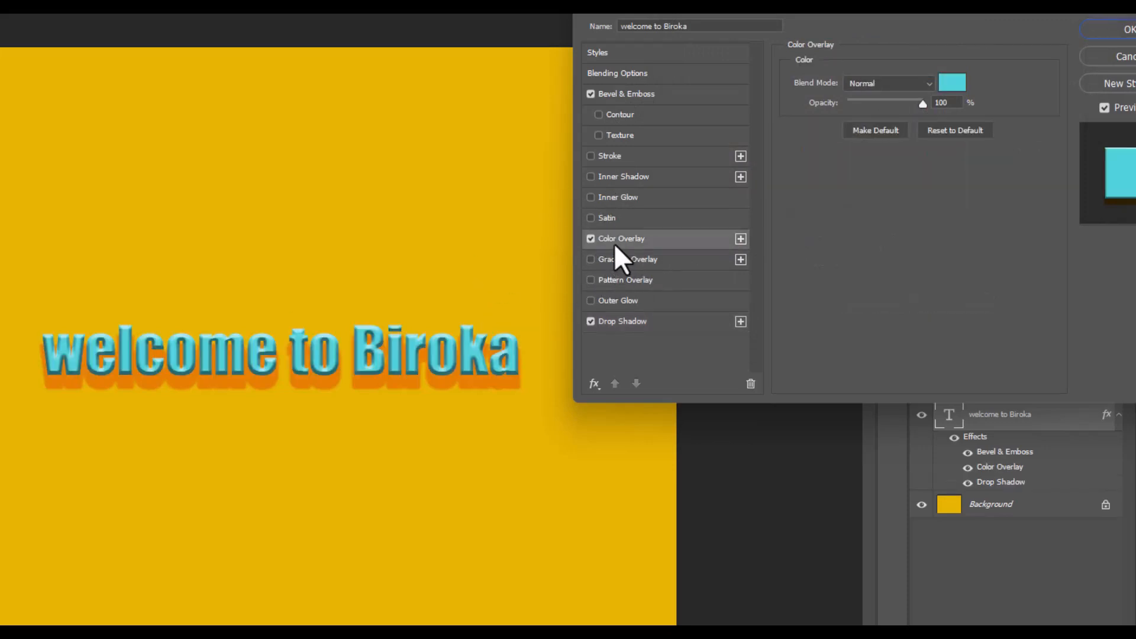
click(952, 82)
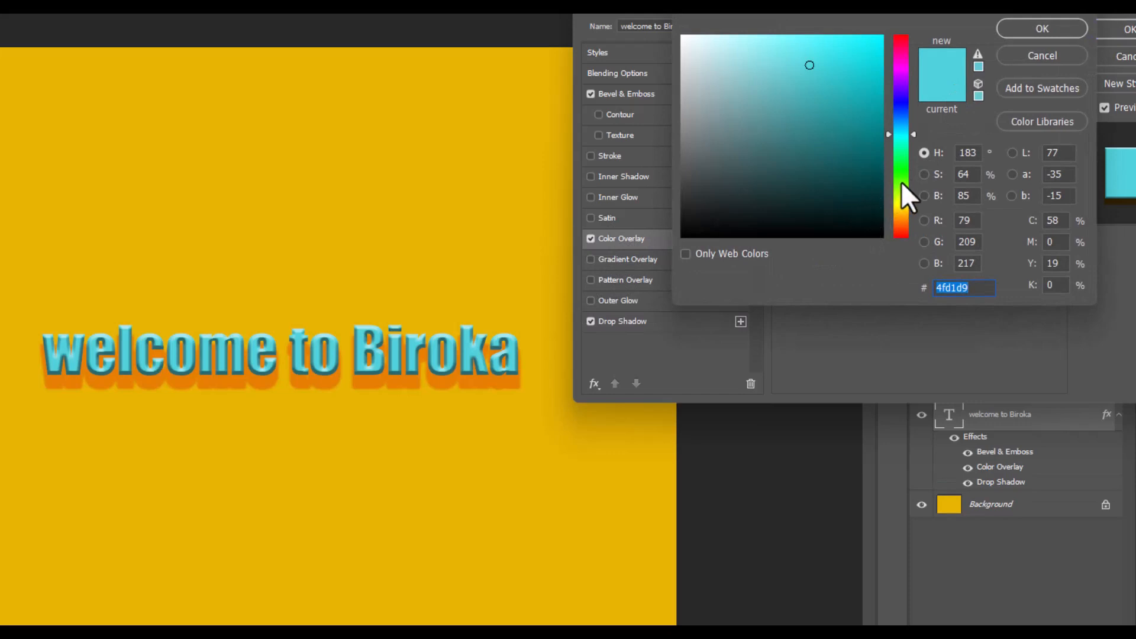
click(900, 182)
drag(821, 105, 682, 36)
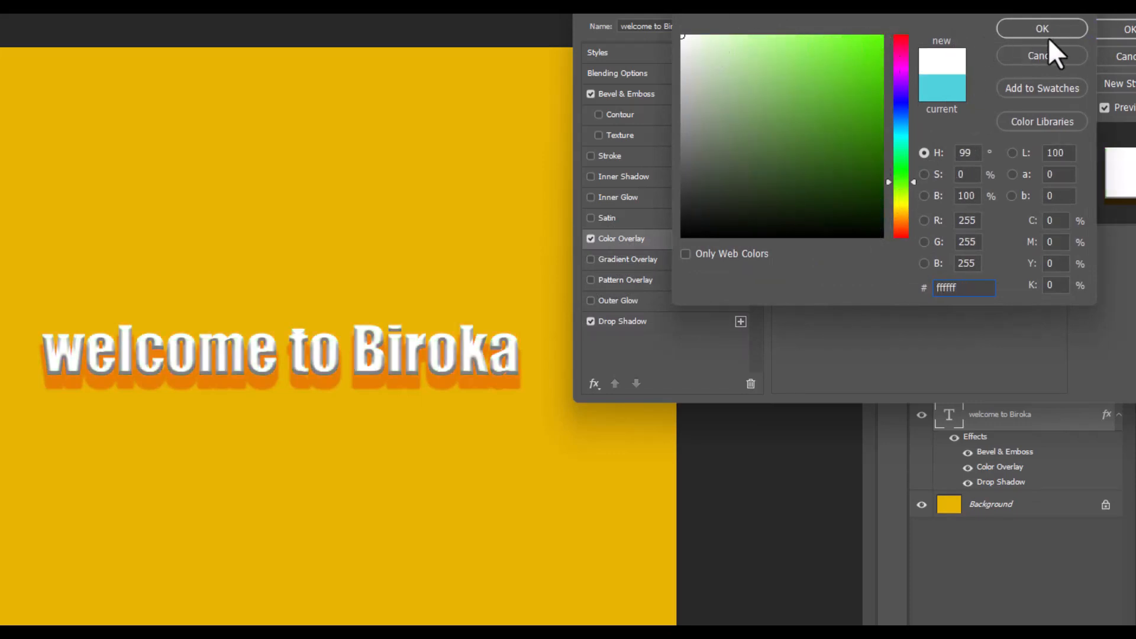
click(1047, 34)
Step: Set the drop shadow's color to black (000000), its distance to 28 px and its size to 29 px
click(627, 323)
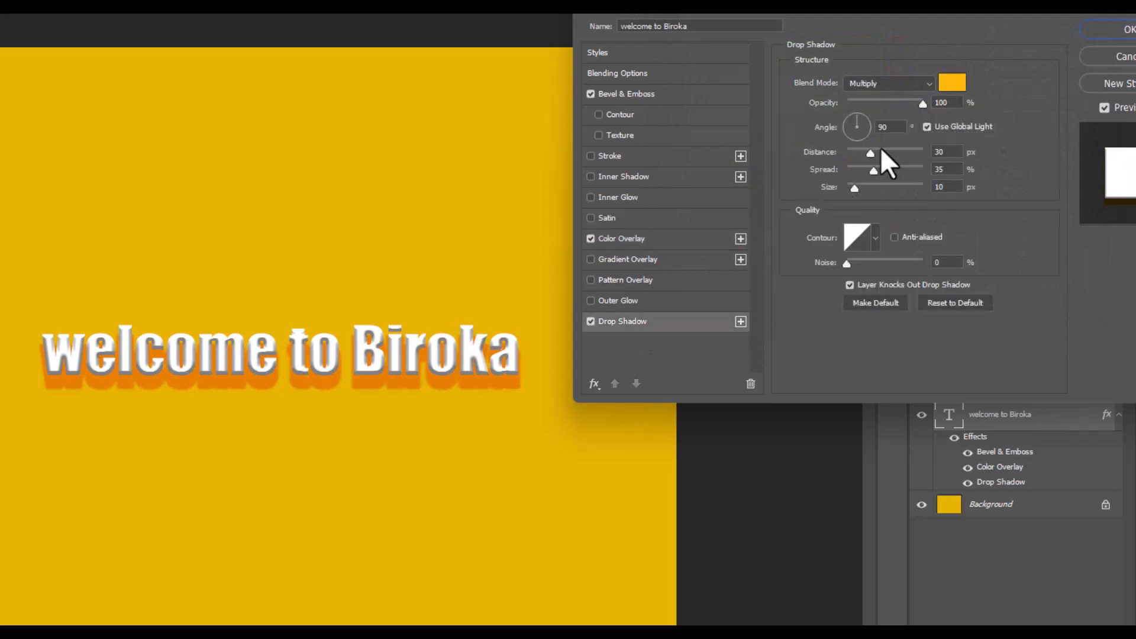
click(945, 87)
drag(793, 216, 902, 260)
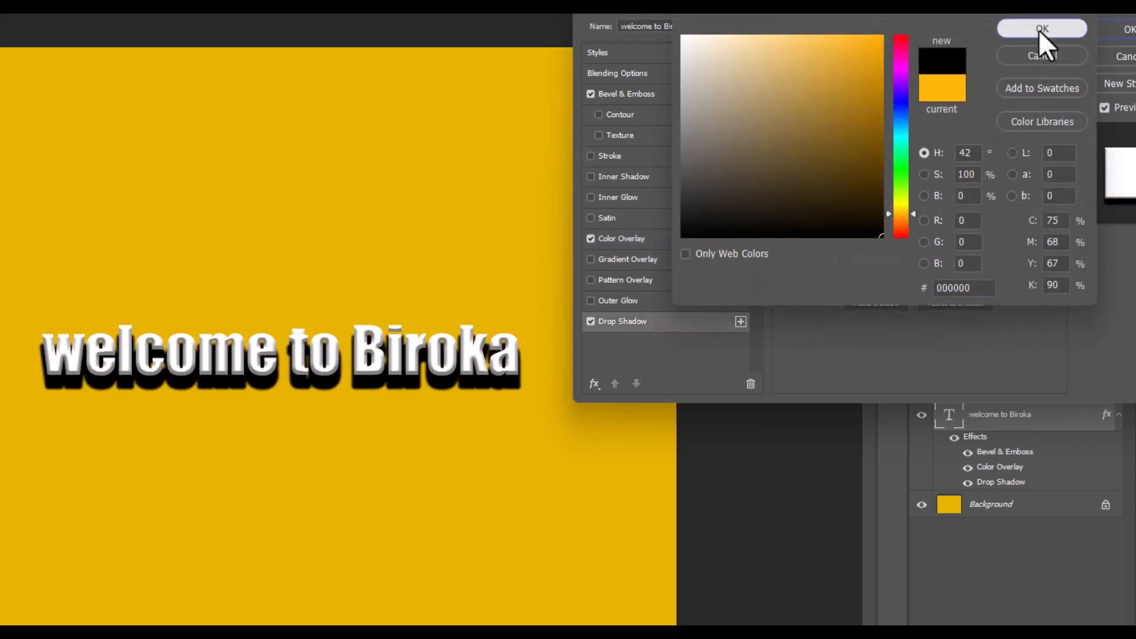
click(1041, 29)
drag(920, 14, 868, 12)
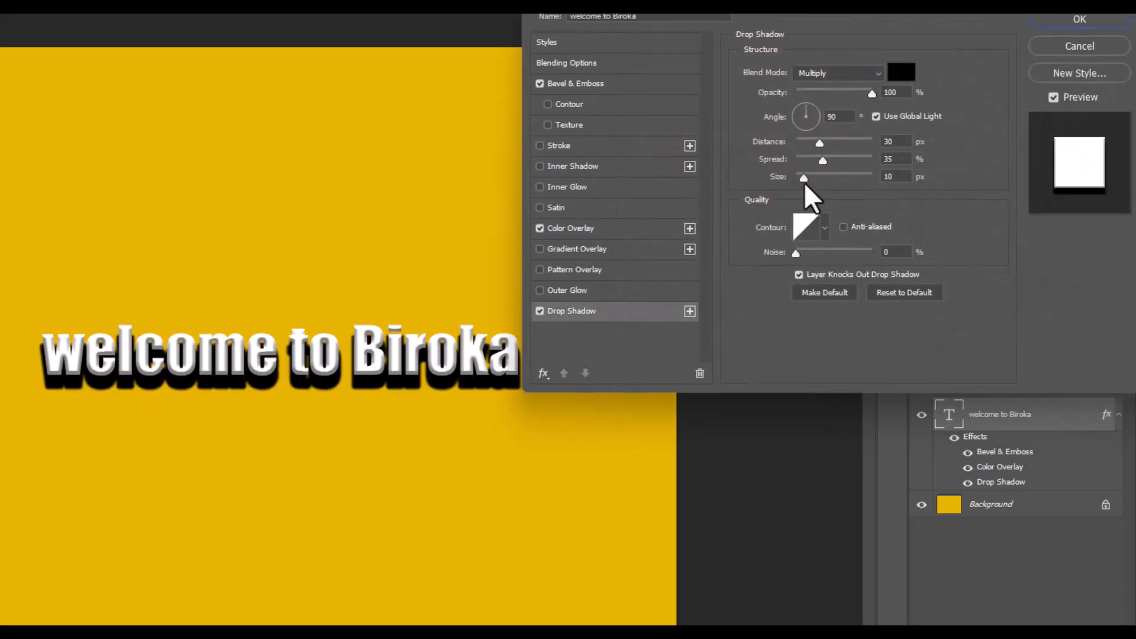
drag(804, 183, 818, 145)
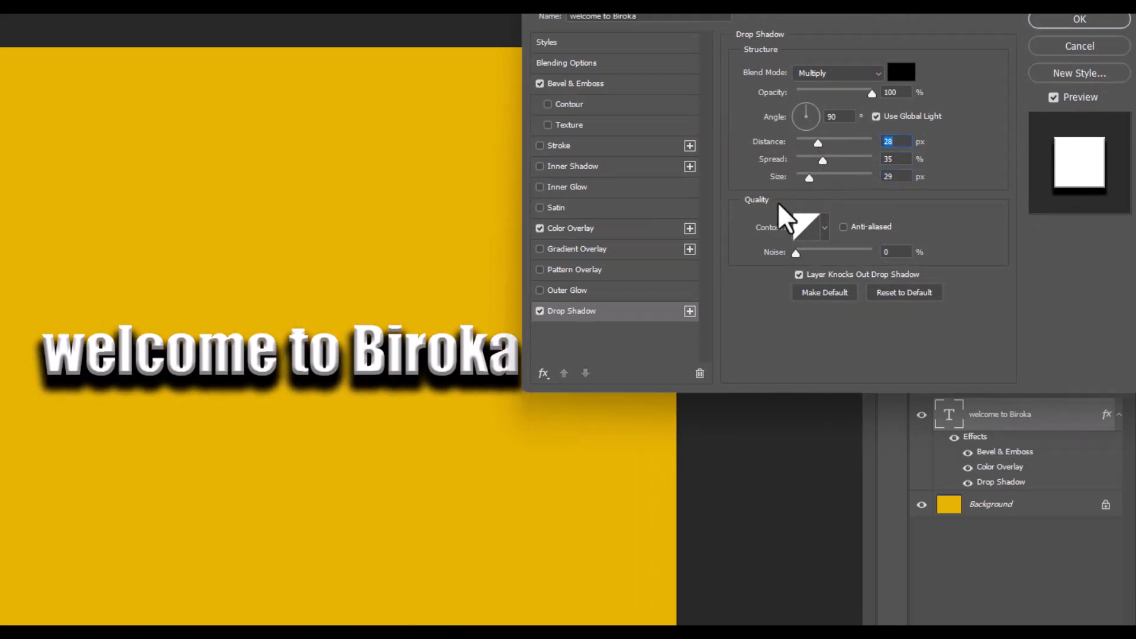
Step: Add a red outside stroke of 5 px to the text
click(538, 147)
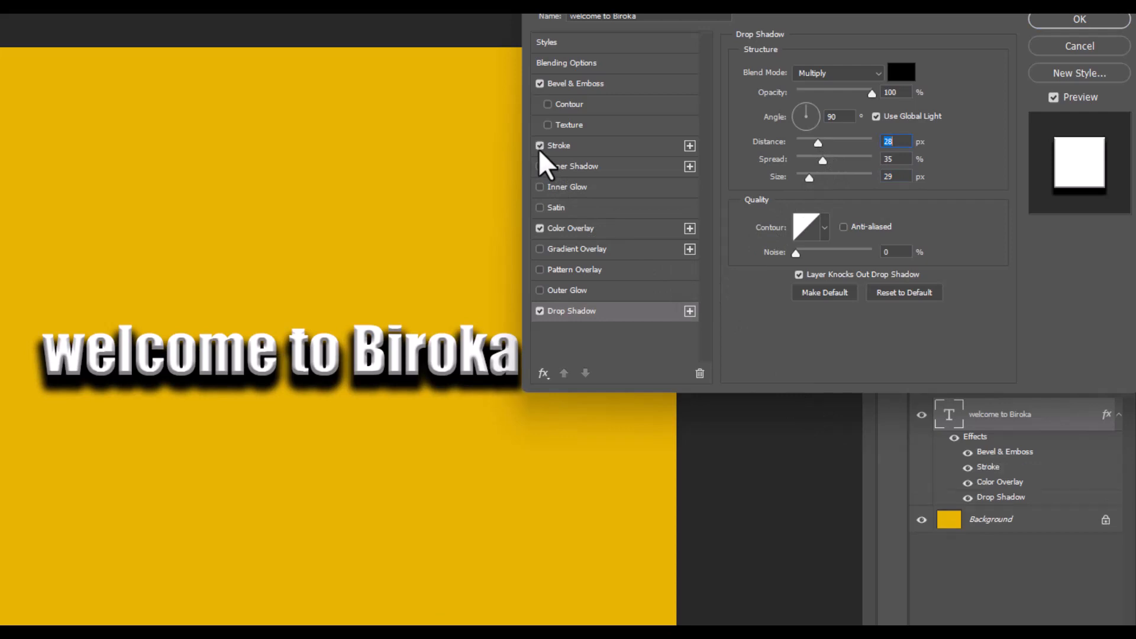
click(559, 149)
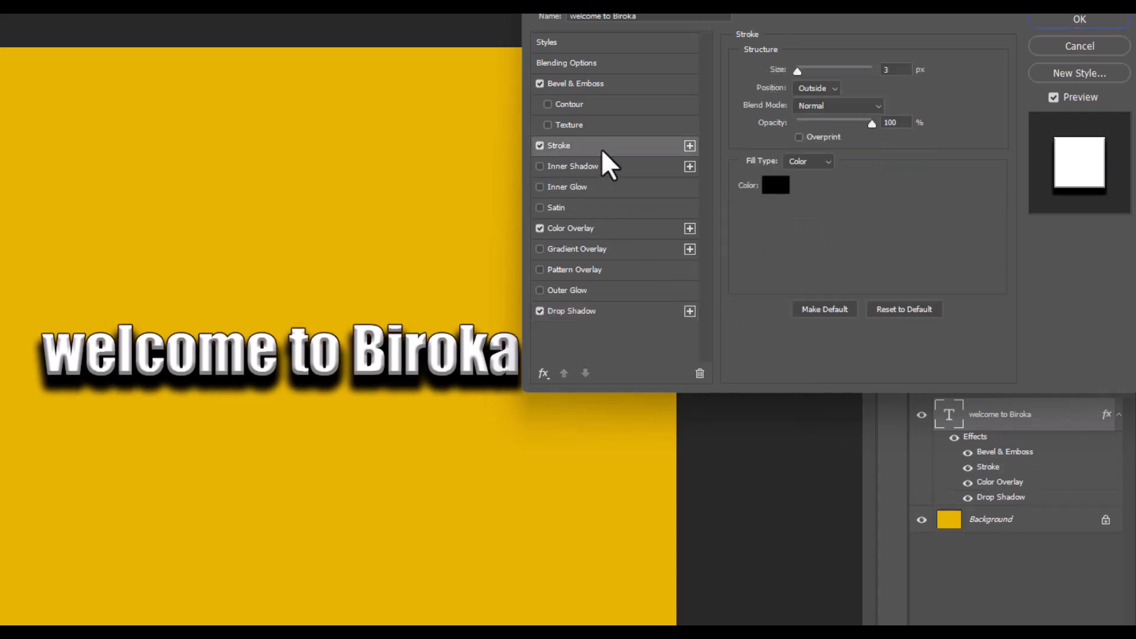
drag(794, 74, 811, 76)
click(782, 191)
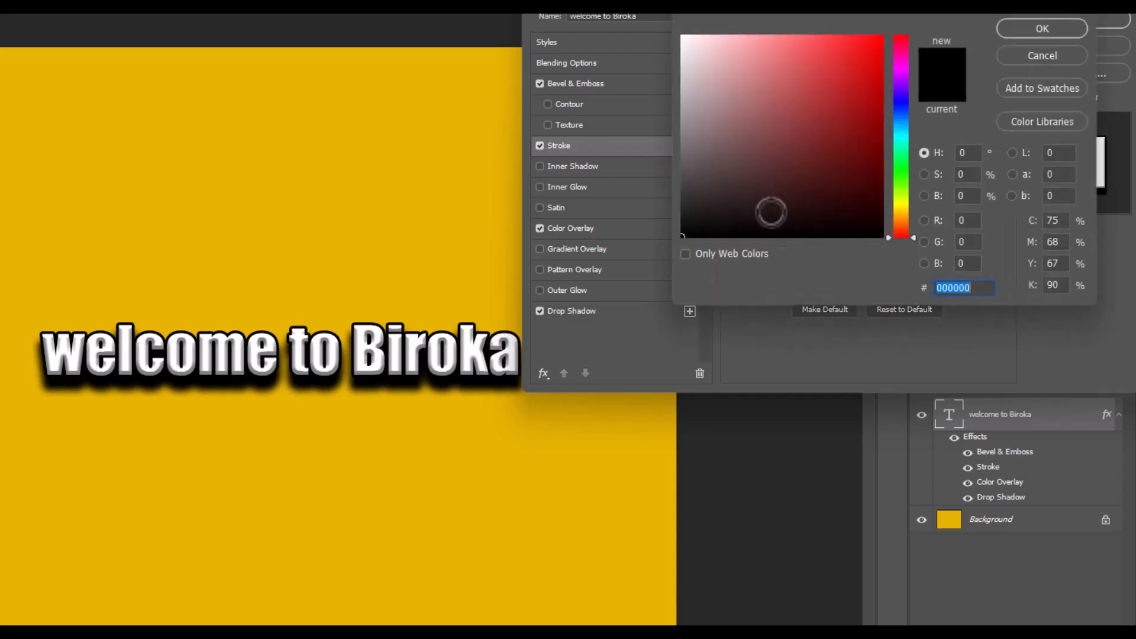
click(881, 36)
click(1025, 33)
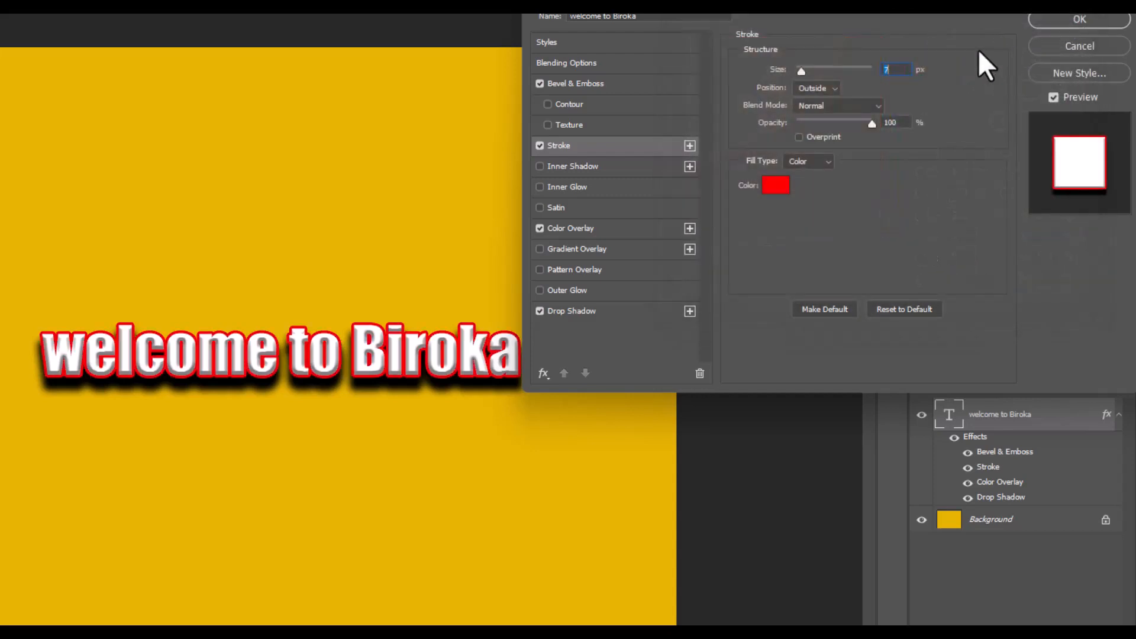
drag(800, 72, 800, 72)
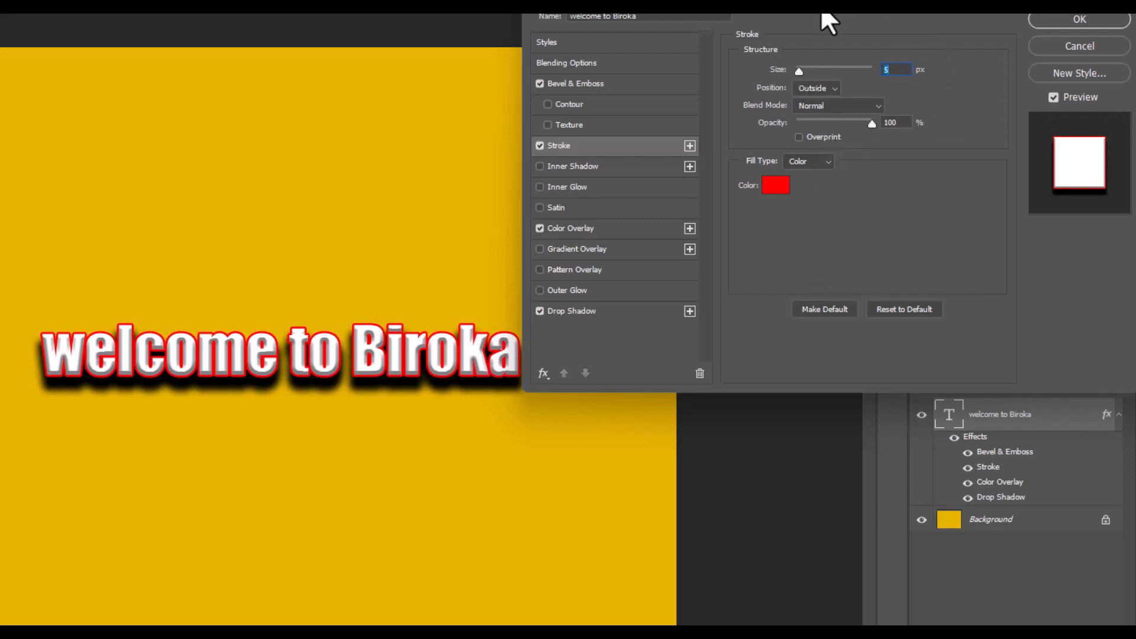
Step: Apply the layer style and move the styled text to the upper part of the canvas
drag(810, 9, 810, 103)
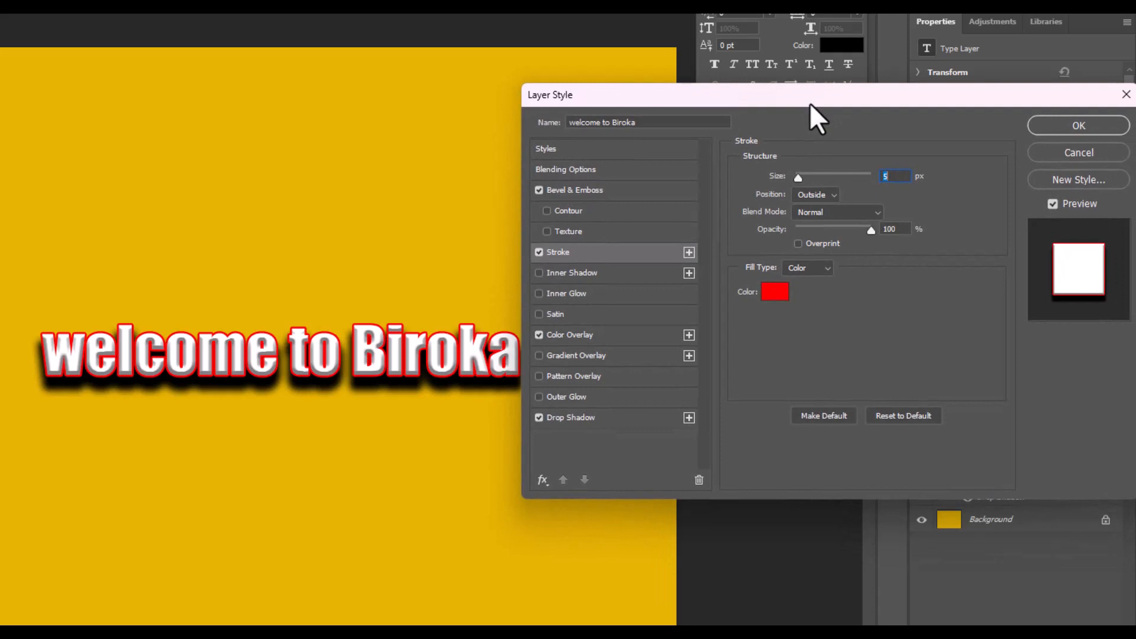
drag(809, 103, 852, 109)
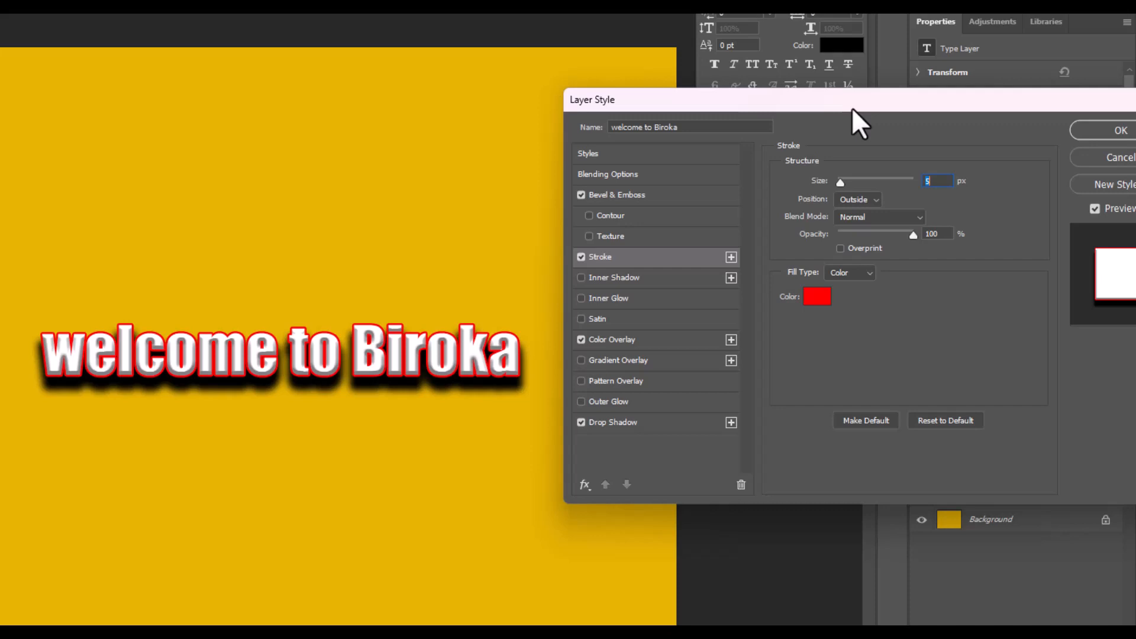
drag(892, 104, 816, 37)
click(1021, 66)
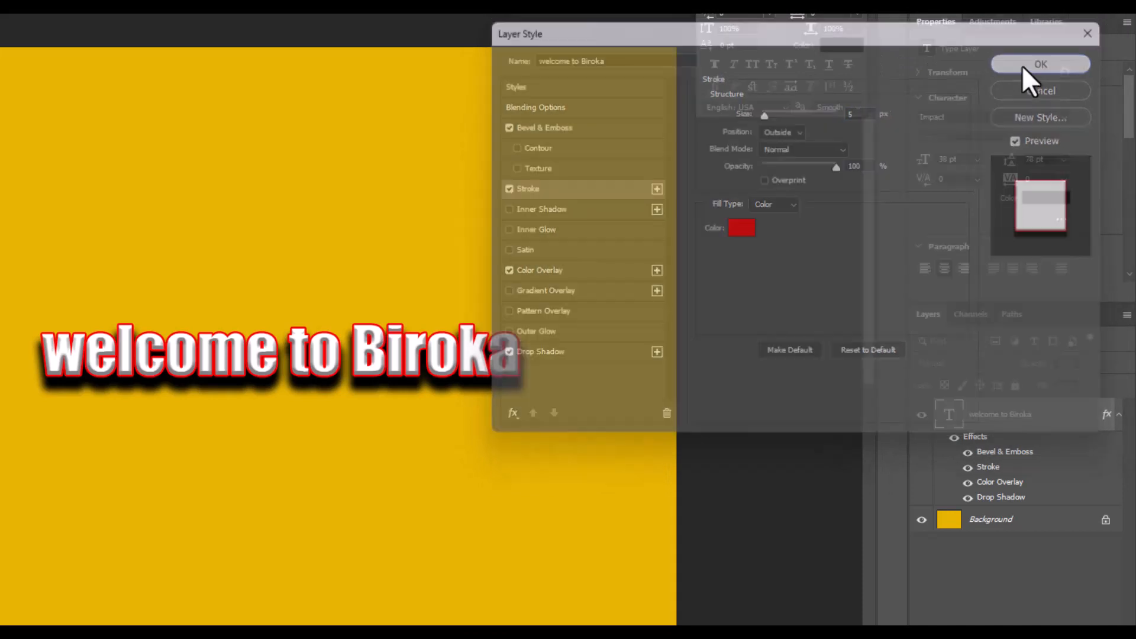
drag(119, 372, 103, 228)
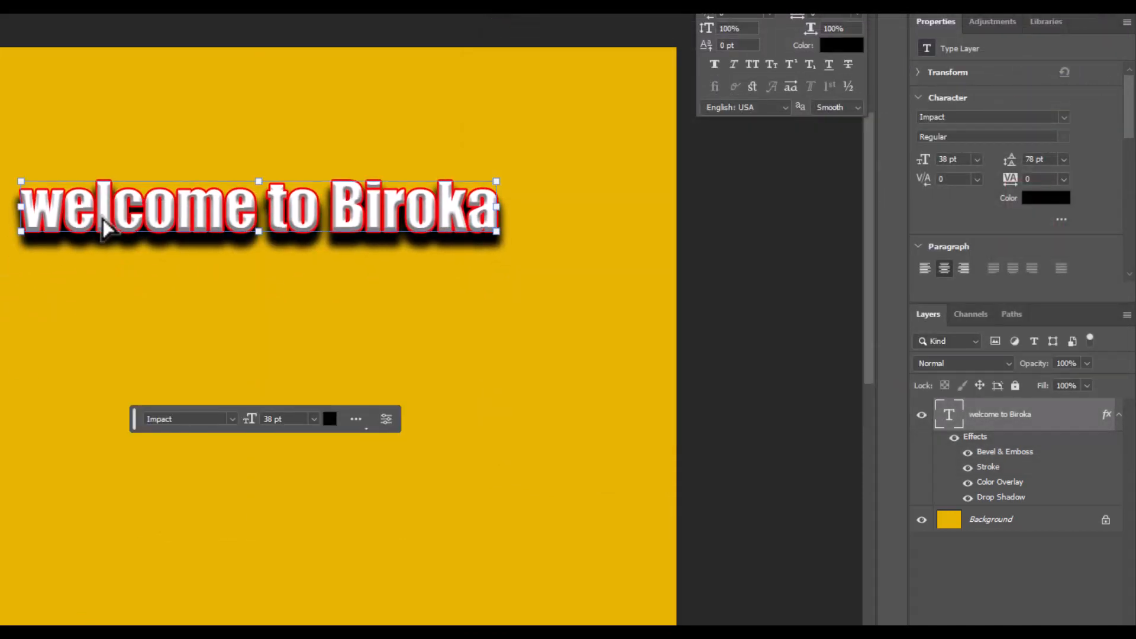